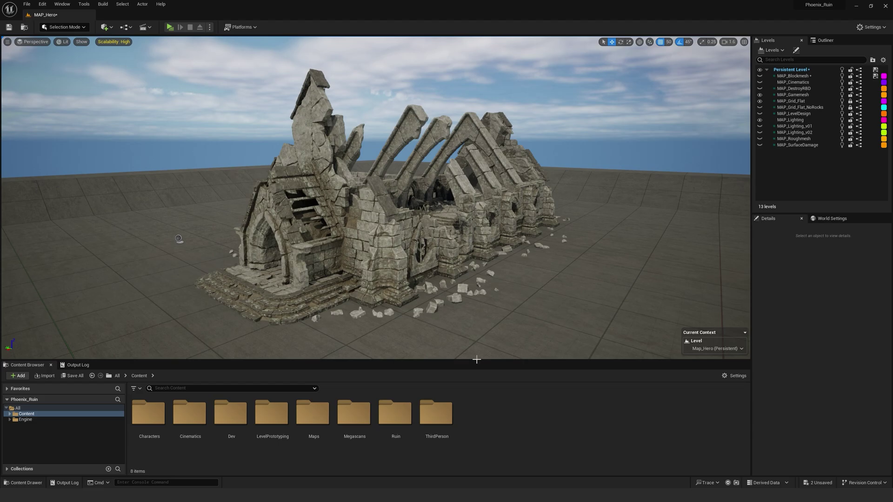
# - Enlarge the viewport by shrinking the content browser area and look over the ruined church from outside
pyautogui.moveTo(477, 360); pyautogui.dragTo(477, 373)
pyautogui.moveTo(501, 206); pyautogui.dragTo(437, 219, button='right')
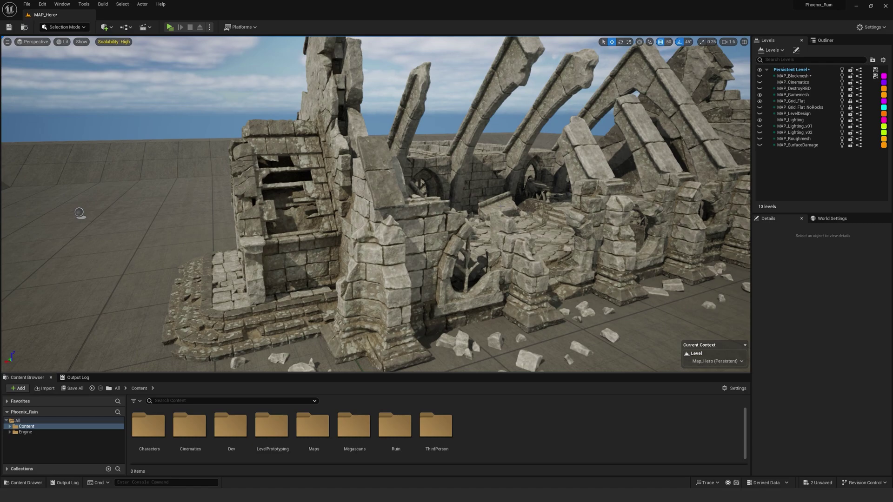
pyautogui.moveTo(468, 217)
pyautogui.mouseDown(button='right')
pyautogui.moveTo(618, 226)
pyautogui.moveTo(484, 233)
pyautogui.moveTo(428, 219)
pyautogui.moveTo(471, 221)
pyautogui.mouseUp(button='right')
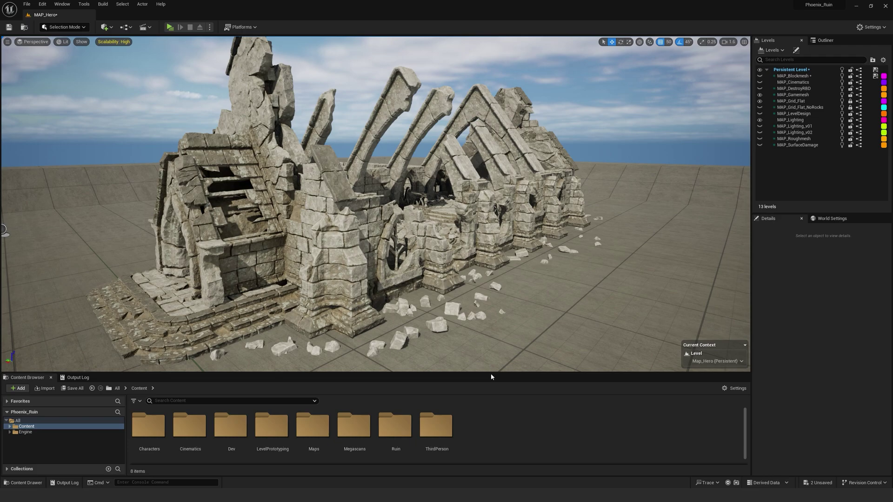
pyautogui.moveTo(492, 374); pyautogui.dragTo(492, 382)
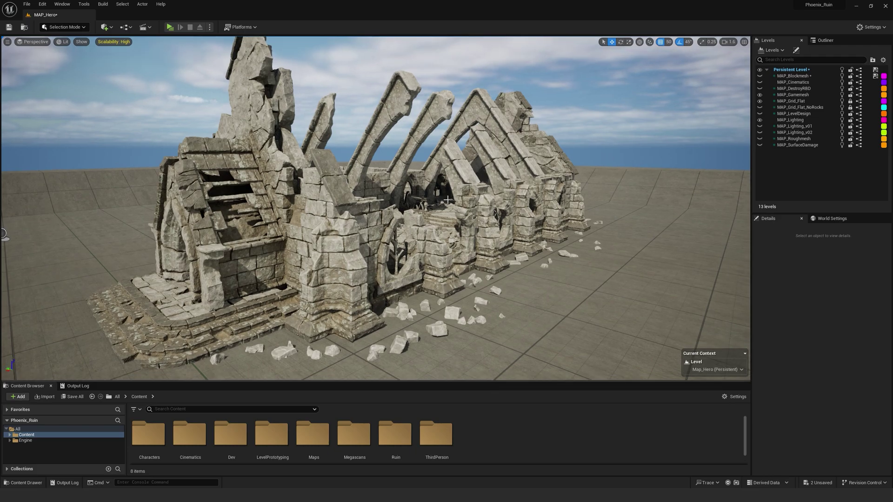
pyautogui.moveTo(2, 234); pyautogui.dragTo(3, 234, button='right')
# - Inspect the ruin's mesh density up close in the Nanite Triangles visualization and restore the Lit view mode
pyautogui.click(66, 43)
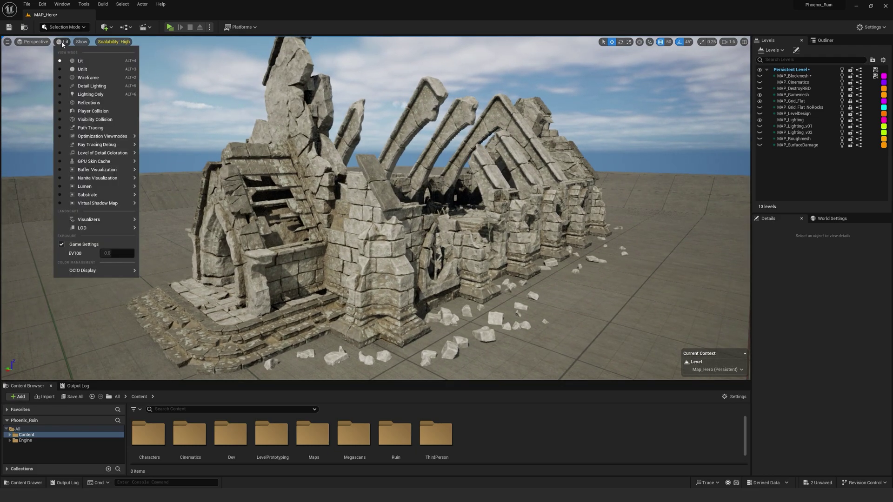
pyautogui.moveTo(95, 178)
pyautogui.click(159, 208)
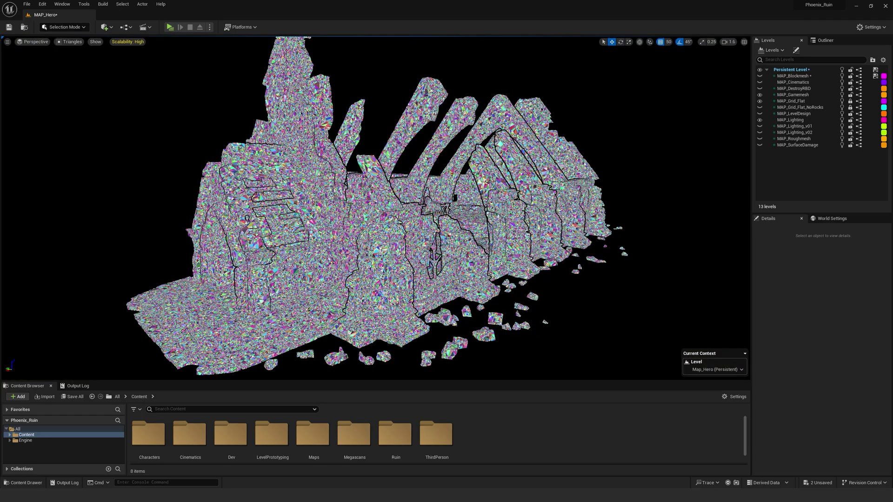
pyautogui.moveTo(376, 208)
pyautogui.mouseDown(button='right')
pyautogui.moveTo(386, 207)
pyautogui.moveTo(367, 200)
pyautogui.mouseUp(button='right')
pyautogui.scroll(10, 375, 208)
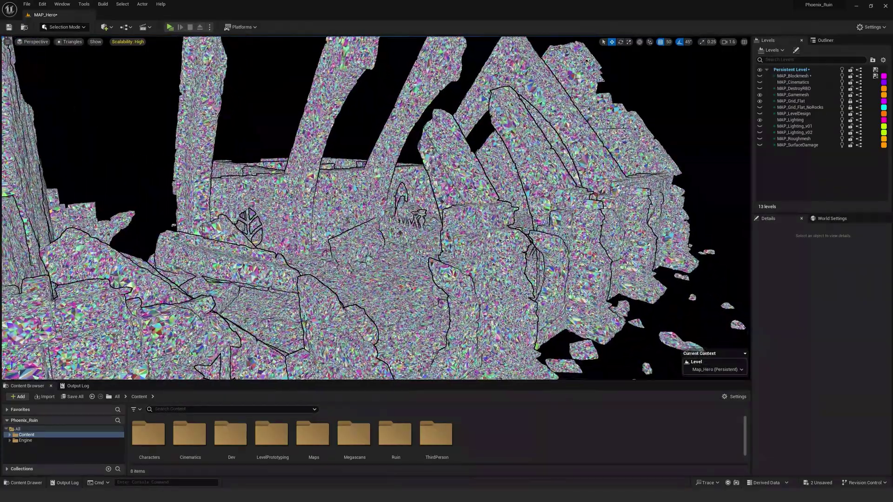
pyautogui.scroll(3, 197, 55)
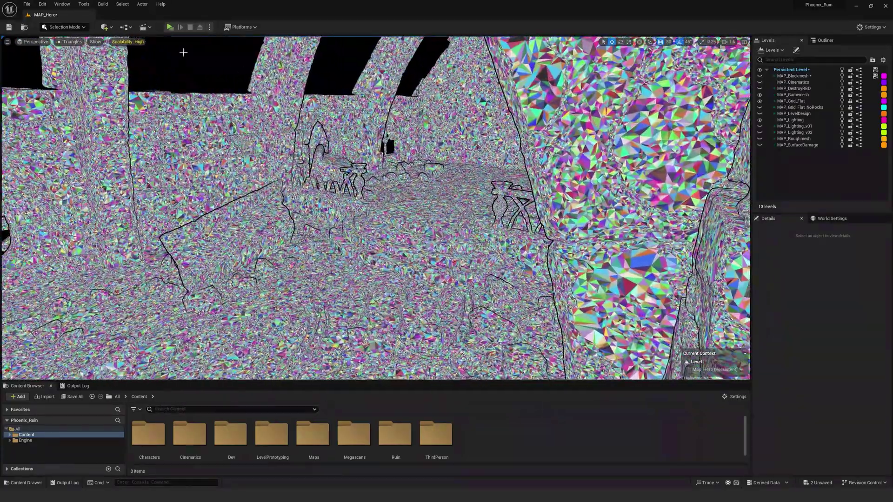
pyautogui.click(70, 42)
pyautogui.click(81, 61)
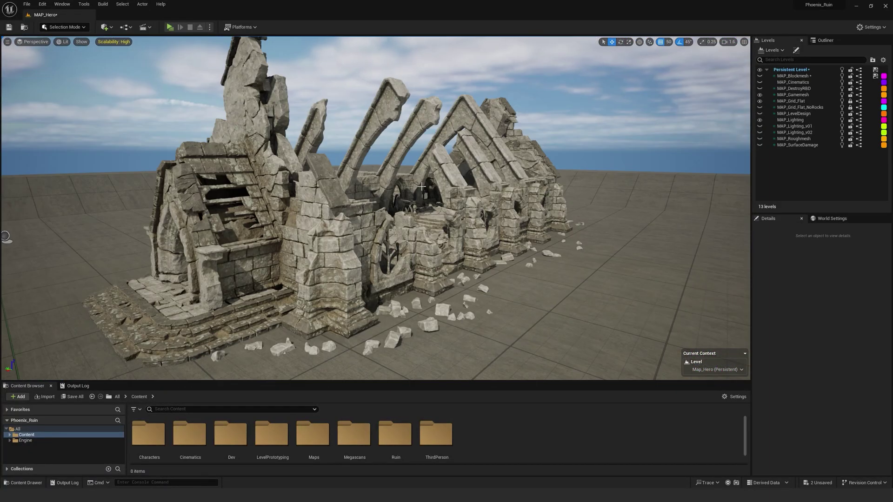
# - Select the BP_LevelStream actor beside the ruin and set its Level option to Level Design
pyautogui.moveTo(422, 187); pyautogui.dragTo(408, 172, button='right')
pyautogui.press('s')
pyautogui.keyDown('alt'); pyautogui.moveTo(79, 248); pyautogui.dragTo(77, 249); pyautogui.keyUp('alt')
pyautogui.click(77, 248)
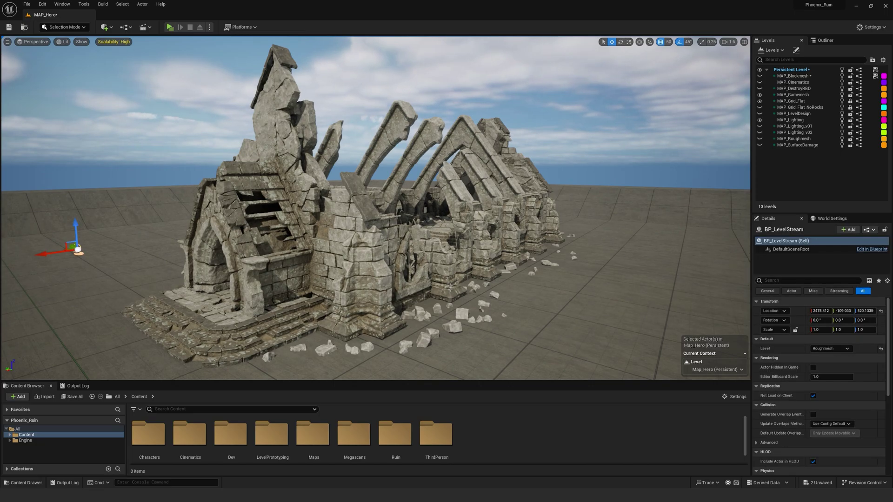
pyautogui.click(830, 349)
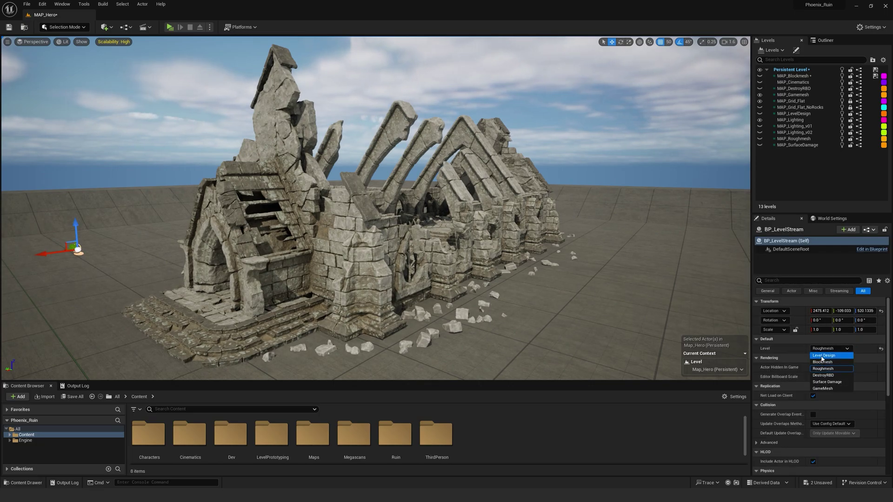
pyautogui.click(823, 361)
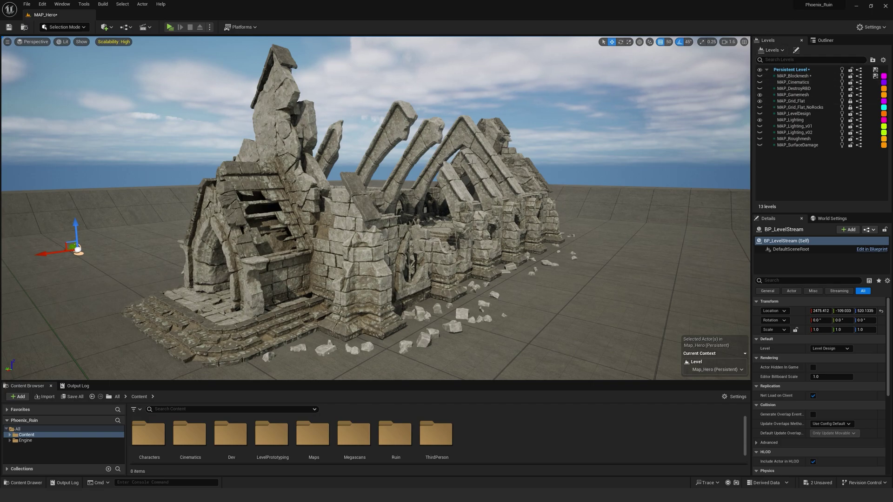
# - Play the level in a preview window, run the character through the level-design church, and stop the session
pyautogui.click(170, 27)
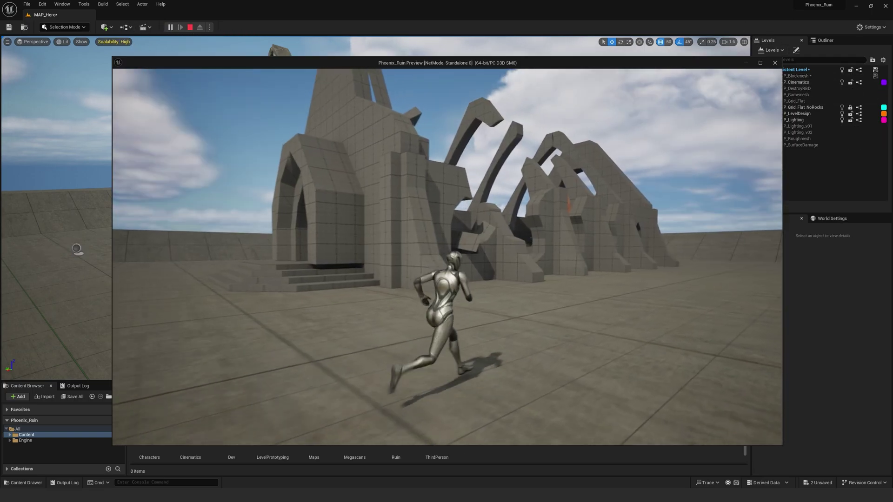
pyautogui.press('w')
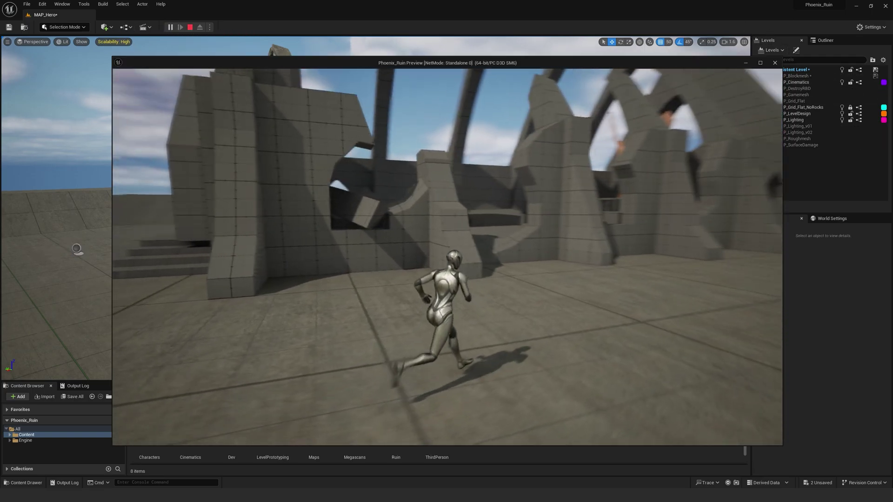
pyautogui.press('space')
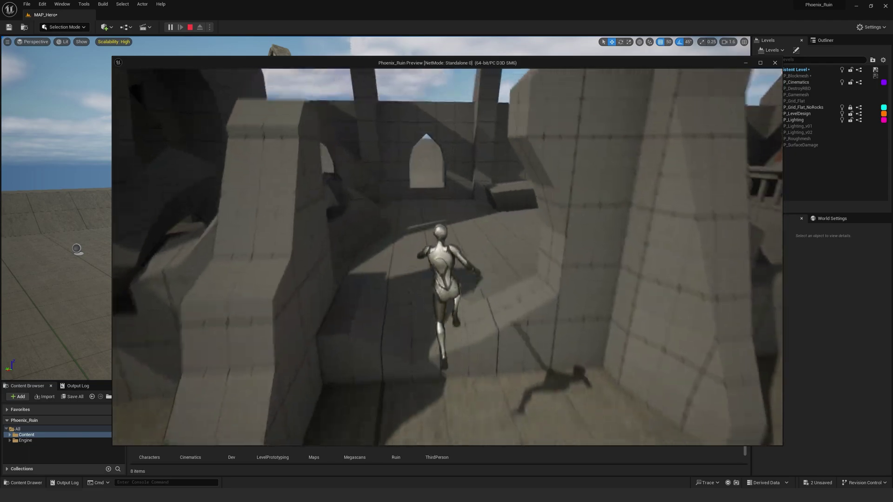
pyautogui.press('w')
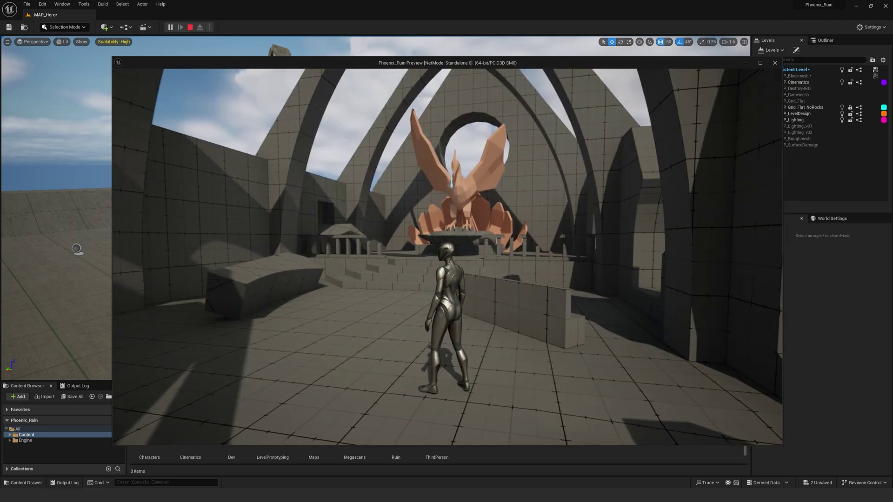
pyautogui.press('w')
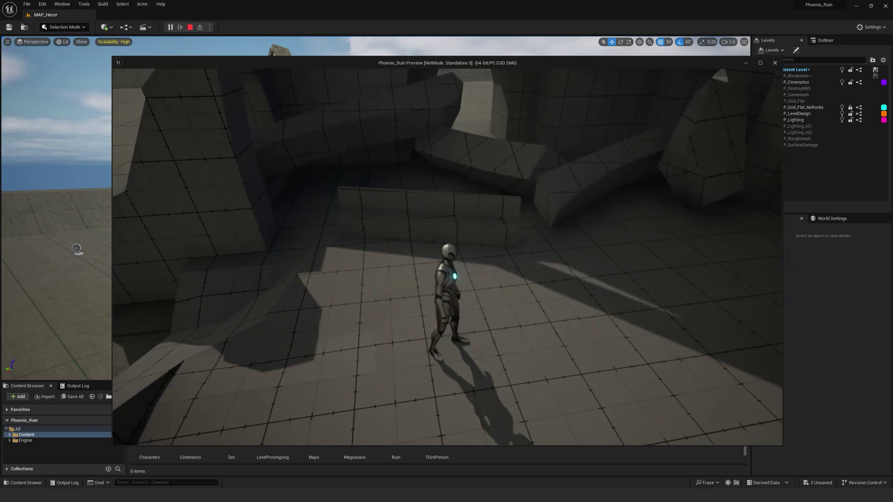
pyautogui.press('w')
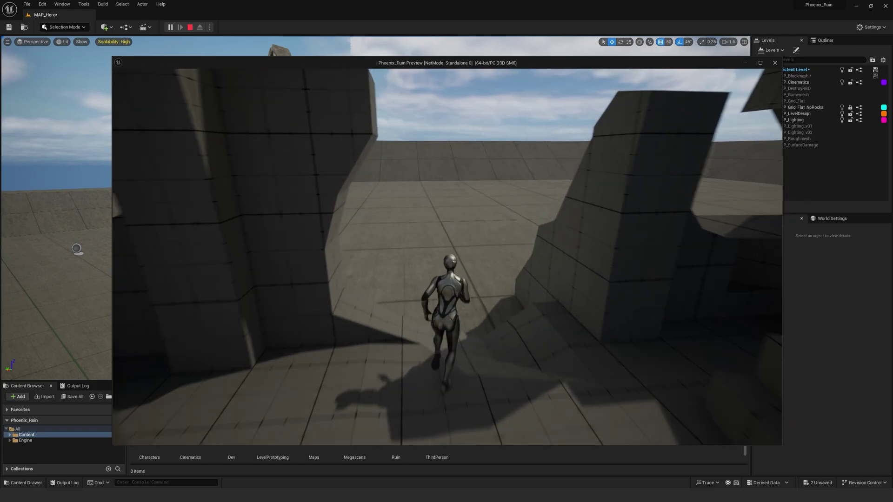
pyautogui.press('Escape')
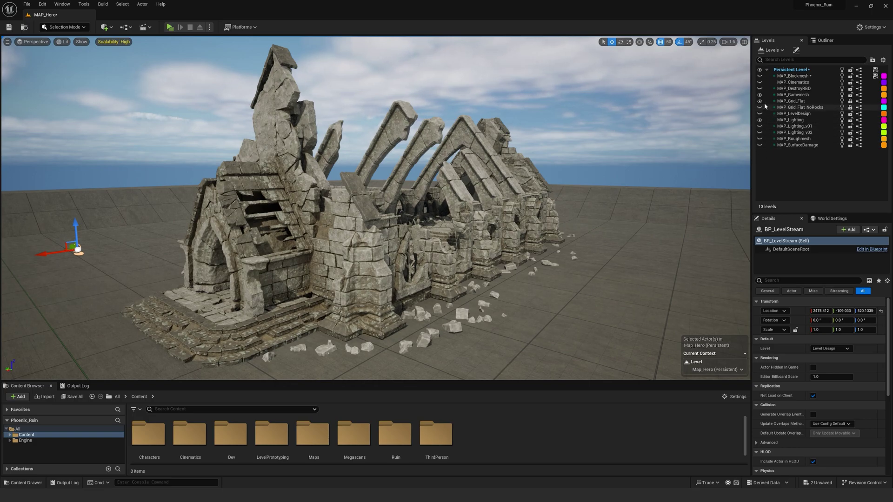
# - Hide the MAP_Gamemesh and MAP_Grid_Flat levels, and show MAP_LevelDesign and MAP_Grid_Flat_NoRocks
pyautogui.click(760, 95)
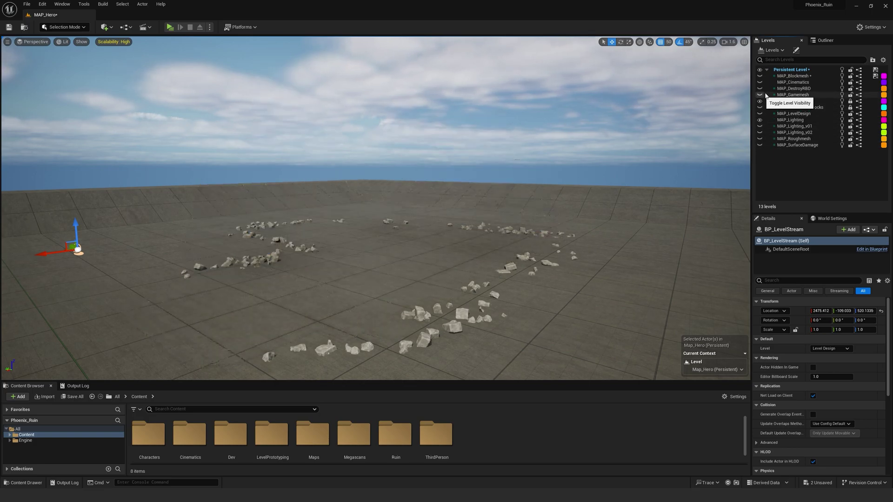
pyautogui.click(760, 113)
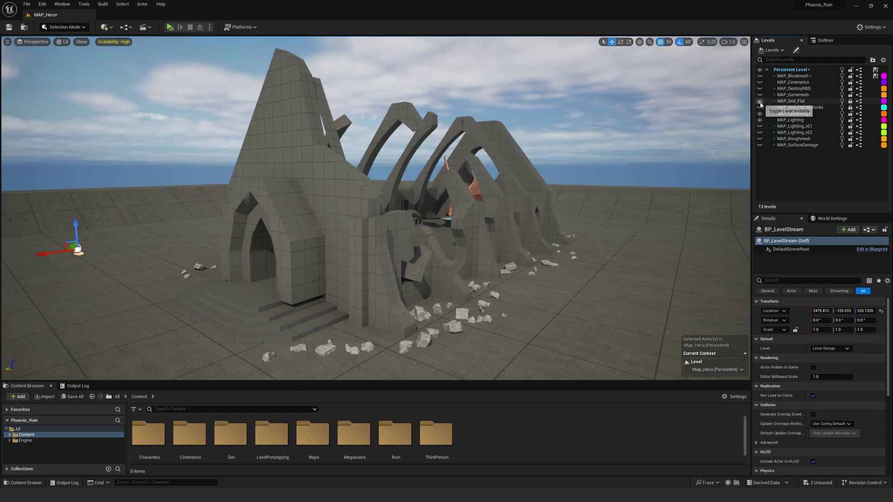
pyautogui.click(760, 101)
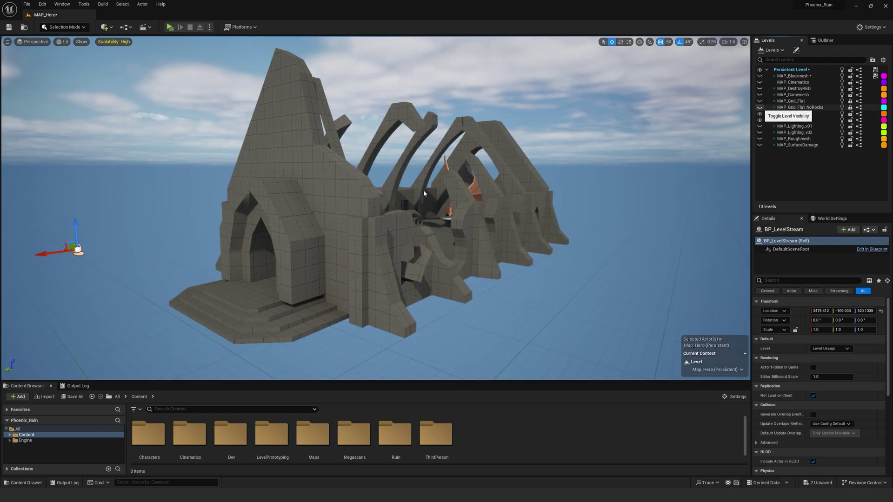
pyautogui.moveTo(461, 197); pyautogui.dragTo(461, 214, button='right')
pyautogui.press('s')
pyautogui.press('Escape')
pyautogui.moveTo(421, 169)
pyautogui.mouseDown(button='right')
pyautogui.moveTo(435, 164)
pyautogui.moveTo(418, 172)
pyautogui.mouseUp(button='right')
pyautogui.press('w')
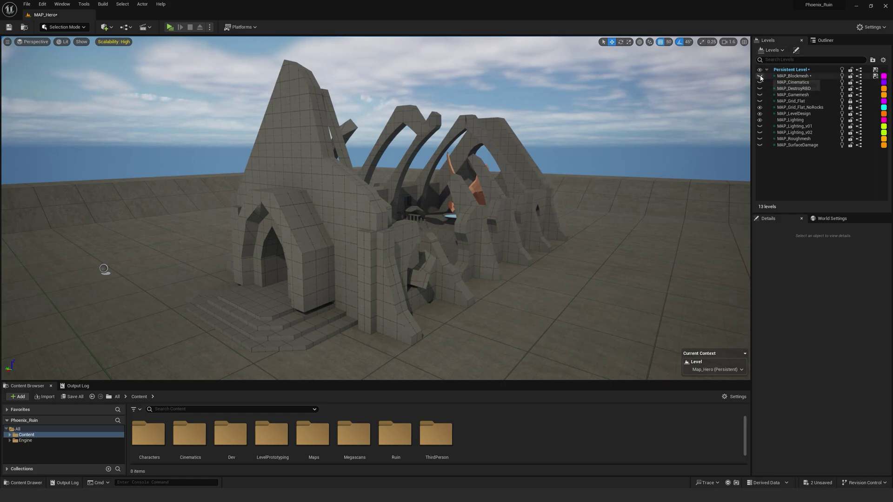
# - Show the MAP_Blockmesh level and compare it with the level design by toggling MAP_LevelDesign's visibility
pyautogui.click(760, 114)
pyautogui.moveTo(494, 247); pyautogui.dragTo(352, 247, button='right')
pyautogui.click(759, 114)
pyautogui.moveTo(425, 205); pyautogui.dragTo(425, 205, button='right')
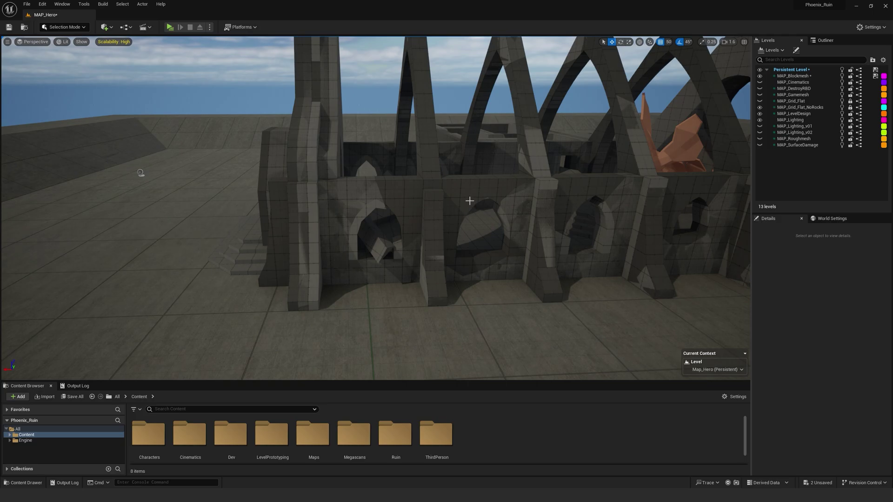
# - Select the SM_LevelDesign_Church mesh from above and compare its walls with the blockmesh by toggling the level's visibility
pyautogui.press('d')
pyautogui.moveTo(500, 191); pyautogui.dragTo(530, 141, button='right')
pyautogui.press('d')
pyautogui.click(441, 144)
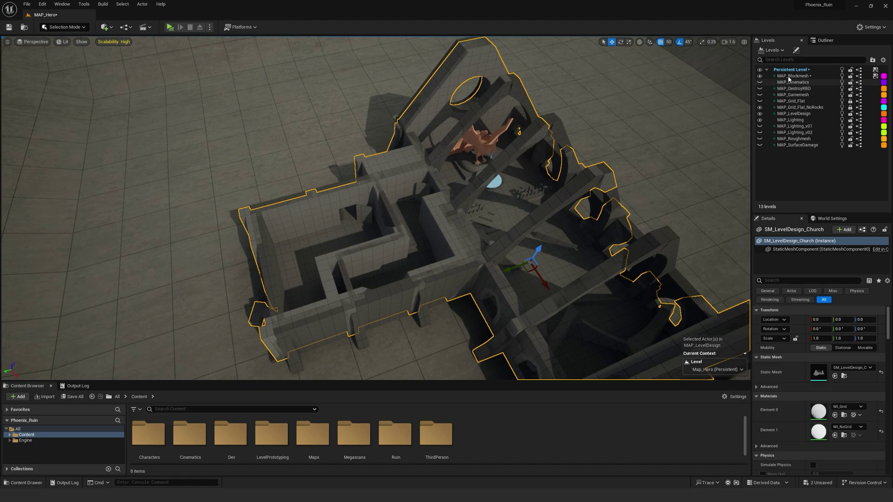
pyautogui.click(760, 115)
pyautogui.click(760, 115)
pyautogui.click(760, 120)
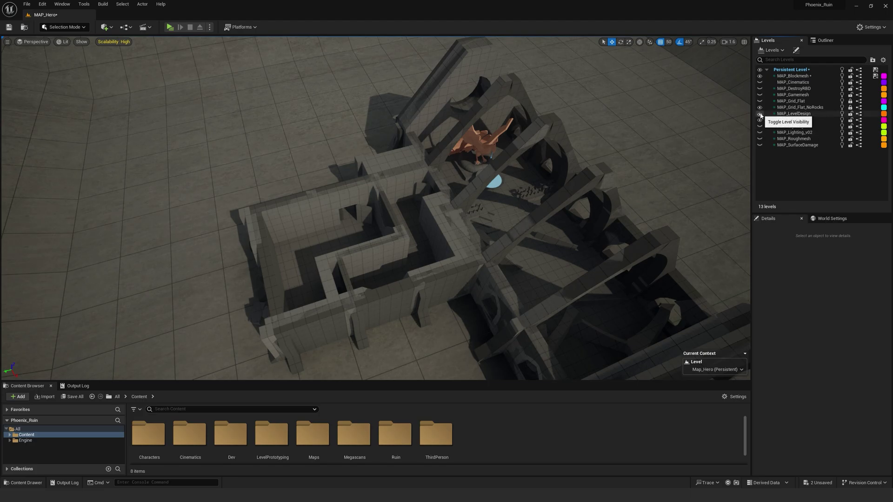
# - Examine the side room's overlapping walls up close and hide the MAP_LevelDesign level
pyautogui.moveTo(416, 208); pyautogui.dragTo(461, 186, button='right')
pyautogui.press('w')
pyautogui.moveTo(416, 194); pyautogui.dragTo(415, 186)
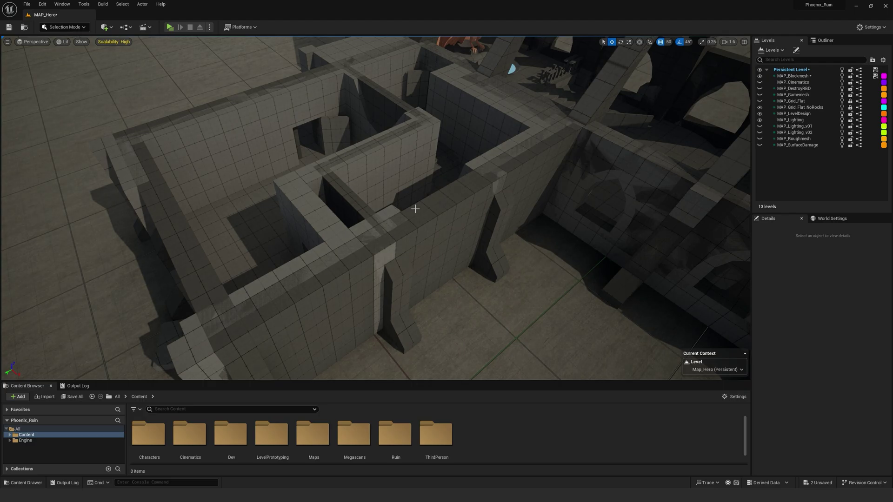
pyautogui.click(759, 114)
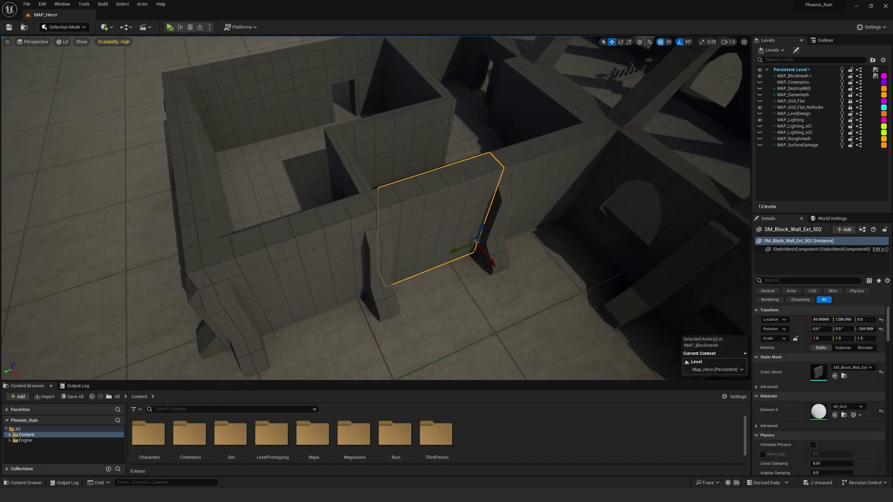
# - Try shifting the SM_Block_Wall_Ext_502 wall block out of line, and undo the move
pyautogui.moveTo(490, 262); pyautogui.dragTo(478, 247)
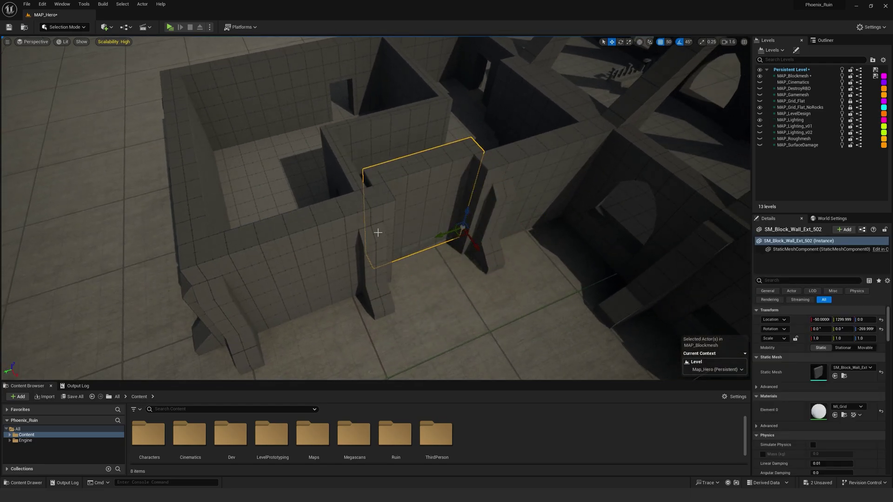
pyautogui.hotkey('ctrl', 'z')
pyautogui.click(392, 273)
# - Duplicate the blockmesh large-window wall near the church entrance, place the copy on open ground outside, and clear the selection
pyautogui.moveTo(467, 213); pyautogui.dragTo(375, 162, button='right')
pyautogui.click(332, 162)
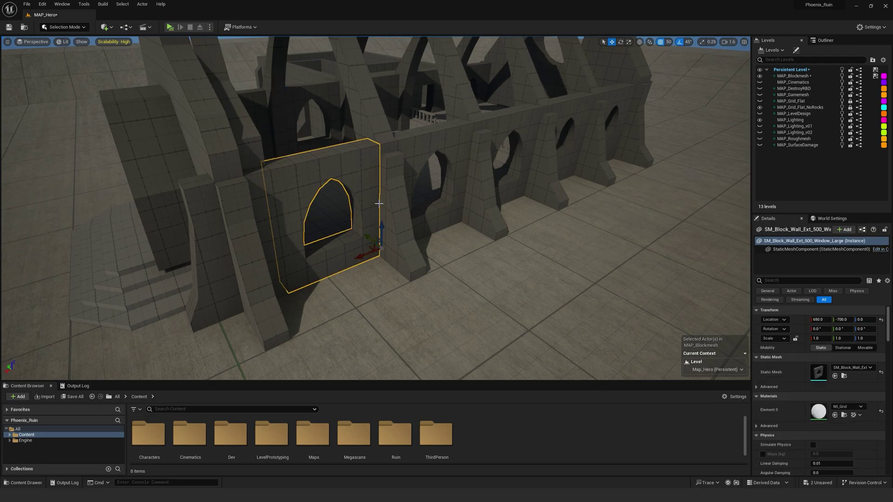
pyautogui.moveTo(407, 240); pyautogui.dragTo(331, 207, button='right')
pyautogui.keyDown('alt'); pyautogui.moveTo(336, 203); pyautogui.dragTo(479, 300); pyautogui.keyUp('alt')
pyautogui.press('e')
pyautogui.press('w')
pyautogui.moveTo(468, 259); pyautogui.dragTo(529, 314)
pyautogui.press('Escape')
pyautogui.moveTo(529, 314); pyautogui.dragTo(493, 209, button='right')
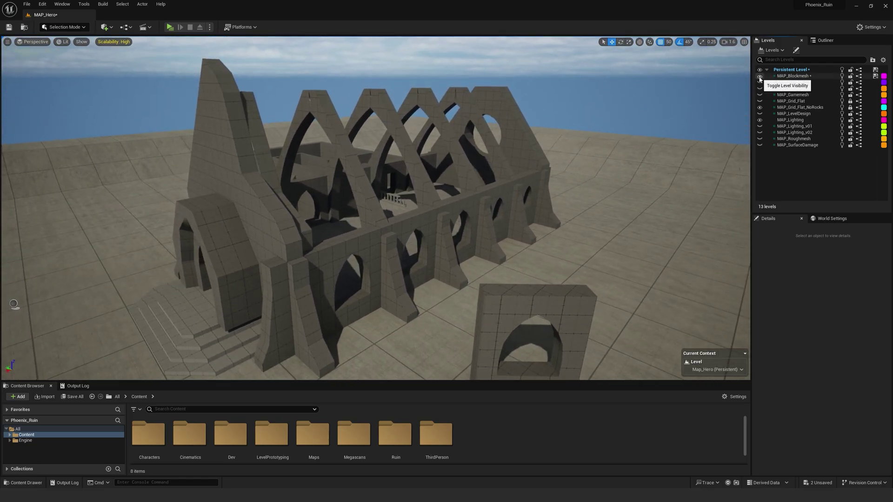
# - Hide the MAP_Blockmesh level and show MAP_Roughmesh in its place
pyautogui.click(759, 77)
pyautogui.click(759, 139)
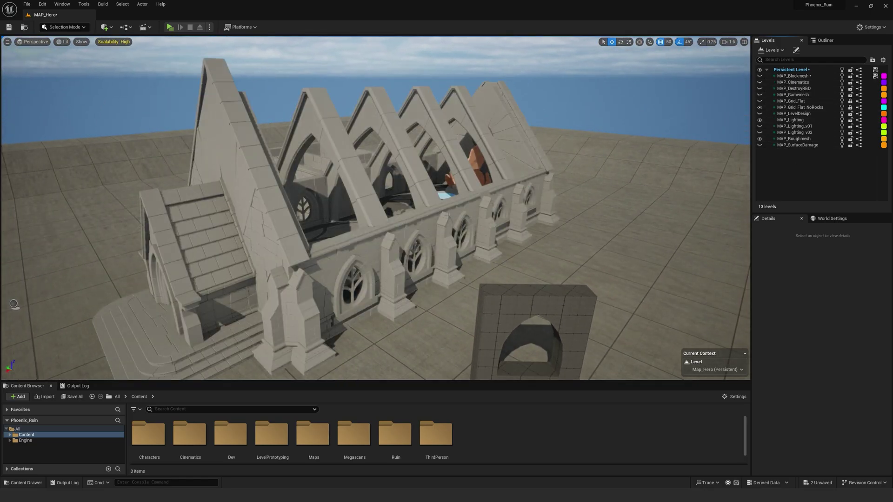
pyautogui.moveTo(540, 190); pyautogui.dragTo(527, 176, button='right')
pyautogui.moveTo(446, 167); pyautogui.dragTo(436, 192, button='right')
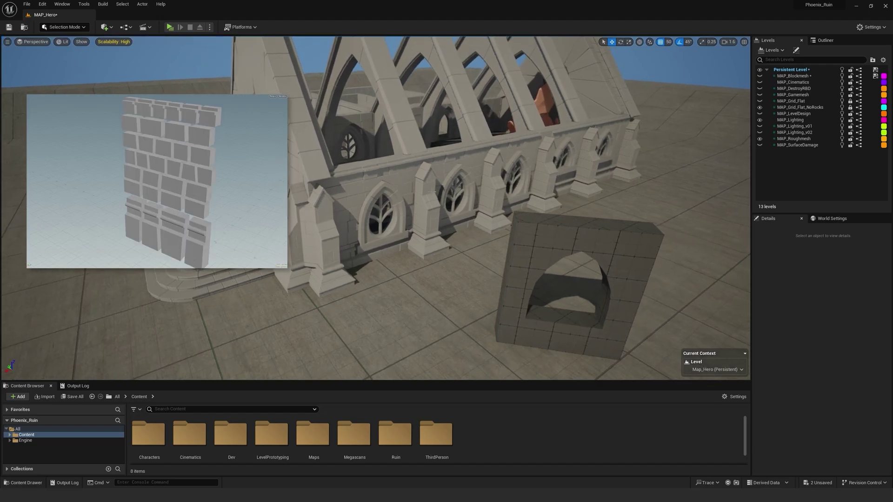
# - Copy the roughmesh large-window wall panel from the church onto the open ground outside
pyautogui.click(382, 189)
pyautogui.moveTo(382, 189); pyautogui.dragTo(409, 209, button='right')
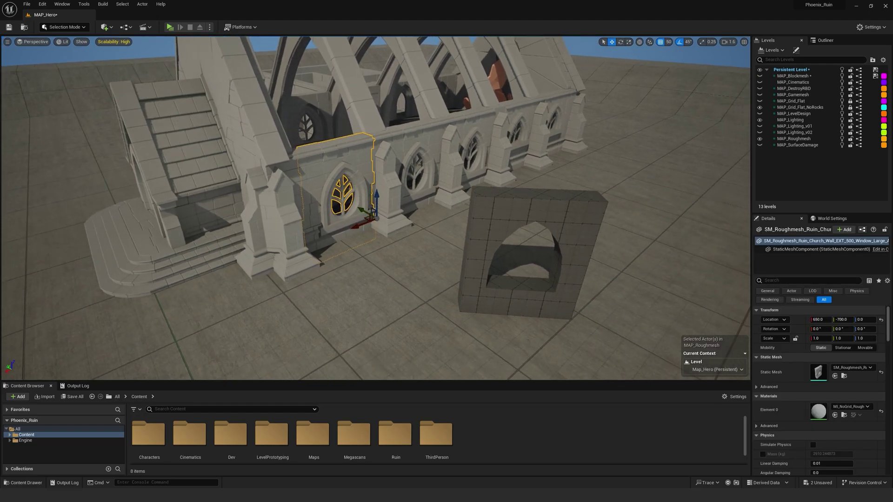
pyautogui.moveTo(314, 192); pyautogui.dragTo(333, 204, button='right')
pyautogui.moveTo(364, 202); pyautogui.dragTo(501, 252)
# - Duplicate the free-standing window wall twice along X, at 200 and -250, forming a continuous row of three panels
pyautogui.moveTo(501, 251); pyautogui.dragTo(371, 177, button='right')
pyautogui.press('w')
pyautogui.press('w')
pyautogui.press('w')
pyautogui.press('e')
pyautogui.press('s')
pyautogui.press('w')
pyautogui.press('d')
pyautogui.press('q')
pyautogui.keyDown('alt'); pyautogui.moveTo(351, 299); pyautogui.dragTo(490, 300); pyautogui.keyUp('alt')
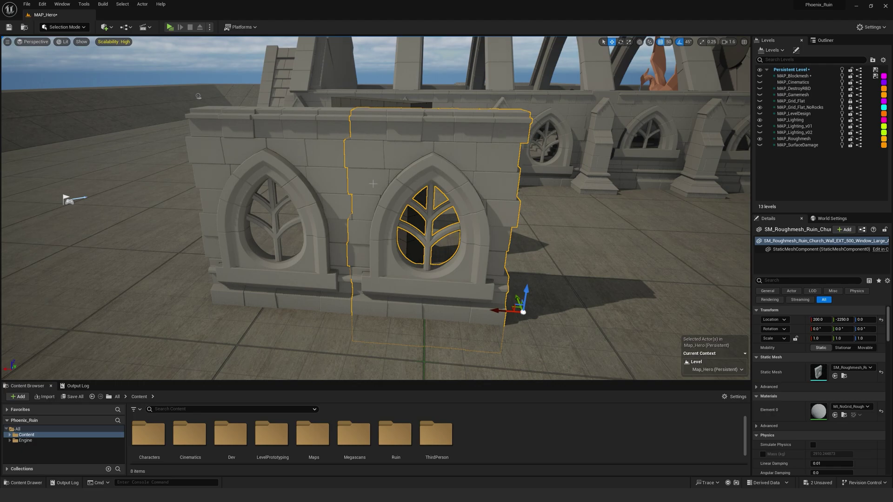
pyautogui.keyDown('alt'); pyautogui.moveTo(497, 310); pyautogui.dragTo(655, 312); pyautogui.keyUp('alt')
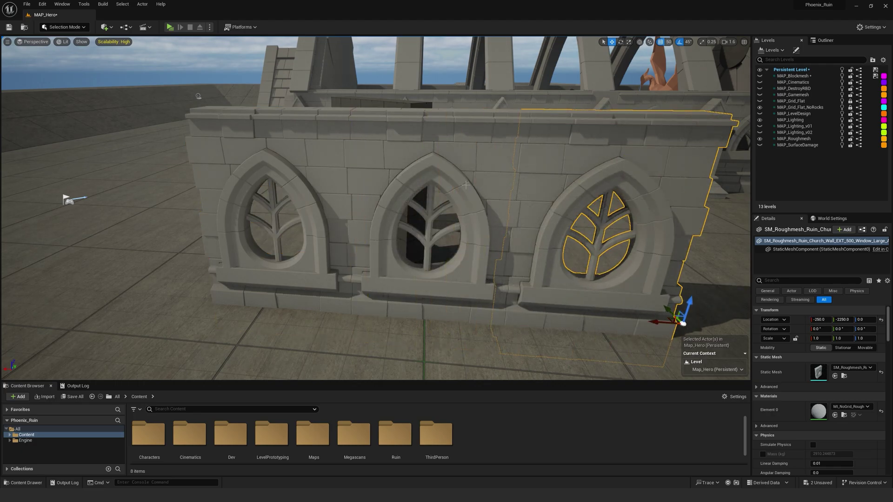
# - Undo the two tiled window-wall copies and rotate the remaining roughmesh panel 45 degrees about Z
pyautogui.hotkey('ctrl', 'z')
pyautogui.hotkey('ctrl', 'z')
pyautogui.press('f')
pyautogui.press('e')
pyautogui.moveTo(440, 305); pyautogui.dragTo(455, 137)
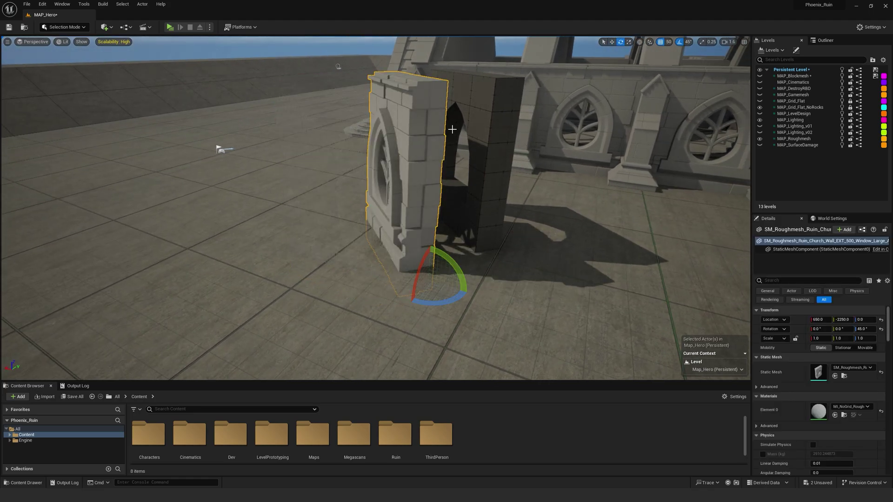
# - Move the rotated roughmesh panel beside the blockmesh wall, at X 500 and Y -2500
pyautogui.press('w')
pyautogui.keyDown('alt'); pyautogui.moveTo(436, 263); pyautogui.dragTo(372, 283); pyautogui.keyUp('alt')
pyautogui.moveTo(487, 257)
pyautogui.mouseDown()
pyautogui.moveTo(427, 284)
pyautogui.moveTo(488, 275)
pyautogui.mouseUp()
pyautogui.moveTo(379, 282); pyautogui.dragTo(470, 282)
pyautogui.keyDown('alt'); pyautogui.moveTo(335, 141); pyautogui.dragTo(448, 142); pyautogui.keyUp('alt')
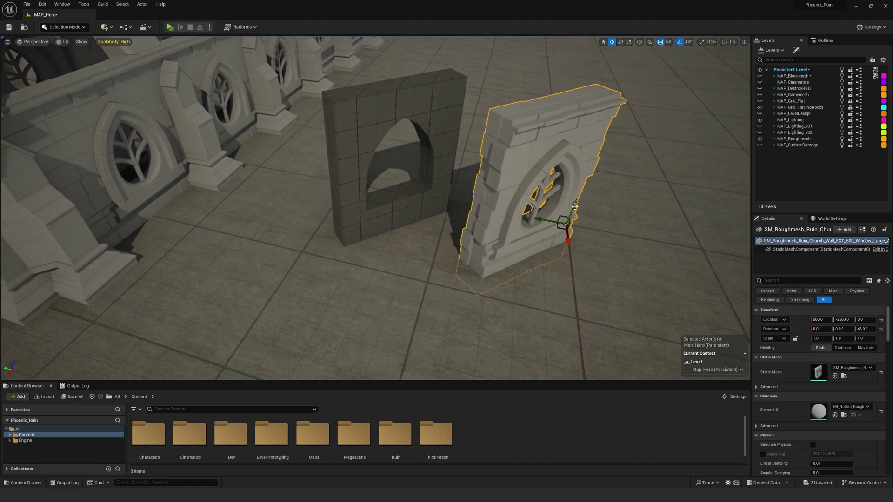
# - Copy the roughmesh arch-and-buttress piece from the church onto open ground at X -950, Y -2750
pyautogui.moveTo(393, 186); pyautogui.dragTo(305, 142, button='right')
pyautogui.press('s')
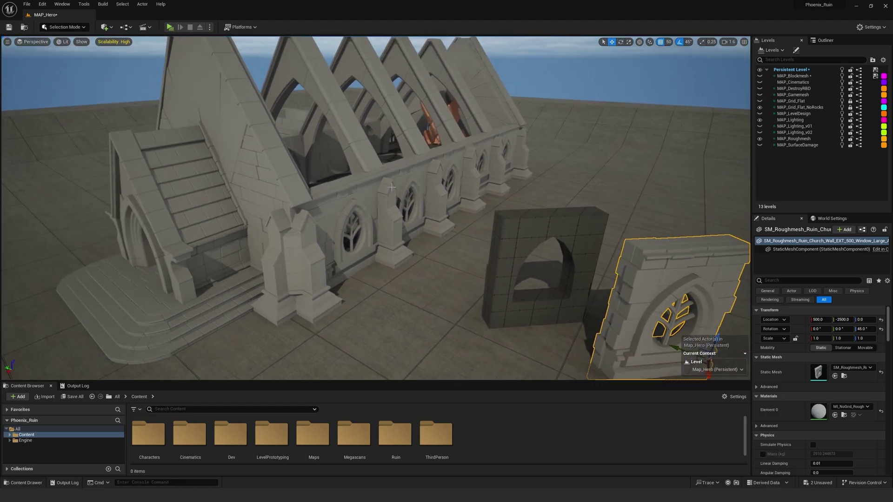
pyautogui.click(393, 186)
pyautogui.keyDown('alt'); pyautogui.moveTo(438, 188); pyautogui.dragTo(438, 232); pyautogui.keyUp('alt')
pyautogui.moveTo(371, 260); pyautogui.dragTo(414, 279, button='right')
pyautogui.press('s')
pyautogui.keyDown('alt'); pyautogui.moveTo(321, 240); pyautogui.dragTo(634, 249); pyautogui.keyUp('alt')
pyautogui.moveTo(634, 250); pyautogui.dragTo(634, 250, button='right')
pyautogui.press('f')
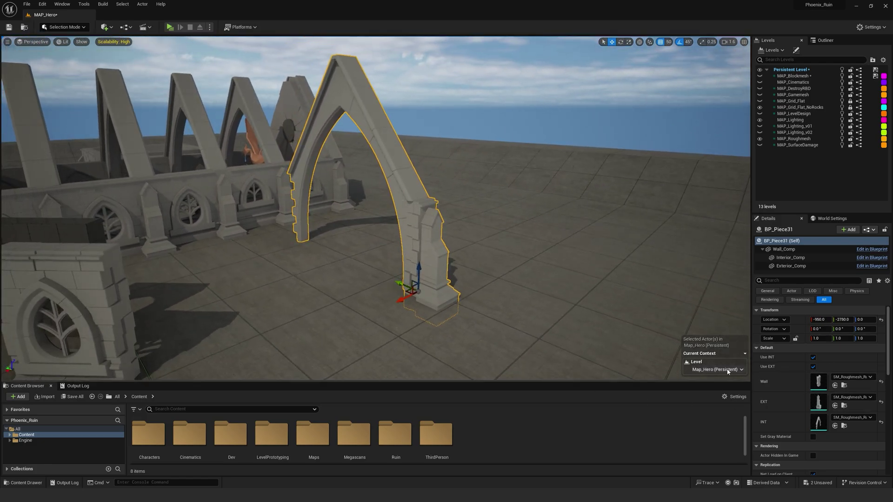
# - Find the DestroyRBD arch meshes and assign SM_DestroyRBD_Ruin_Church_Arch_Broken02 as the copied piece's INT mesh
pyautogui.click(844, 427)
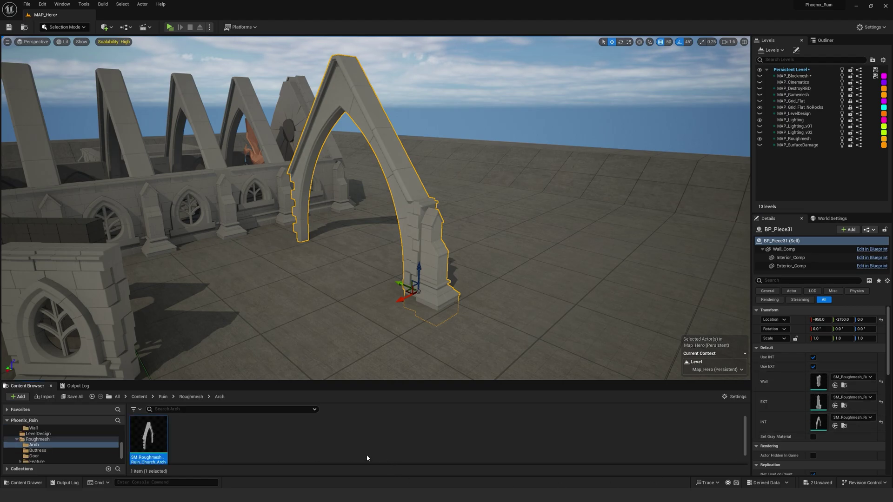
pyautogui.moveTo(242, 381); pyautogui.dragTo(223, 325)
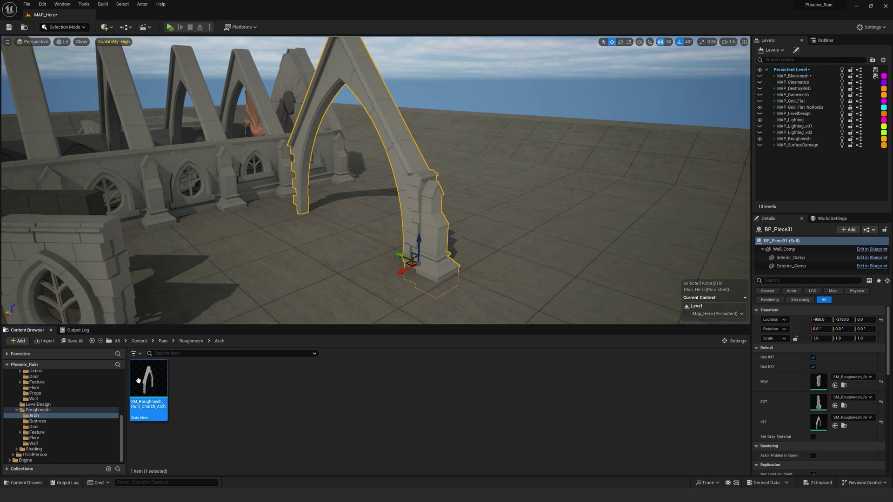
pyautogui.scroll(5, 28, 454)
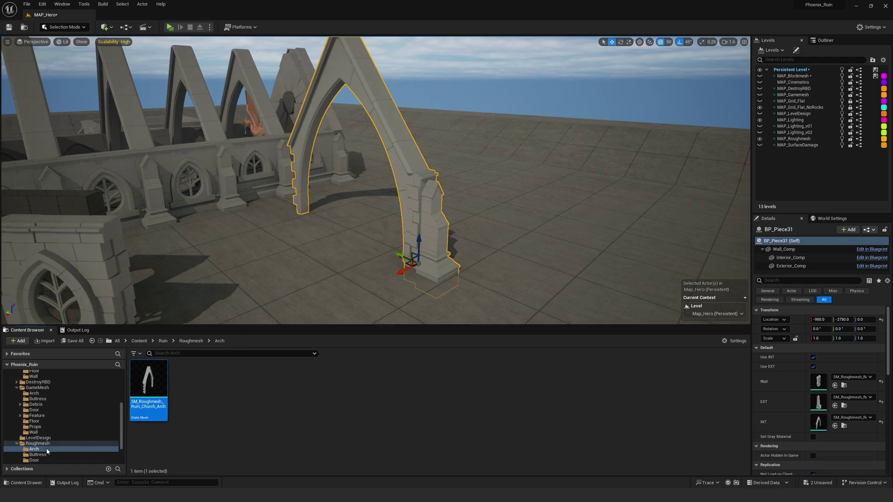
pyautogui.click(17, 427)
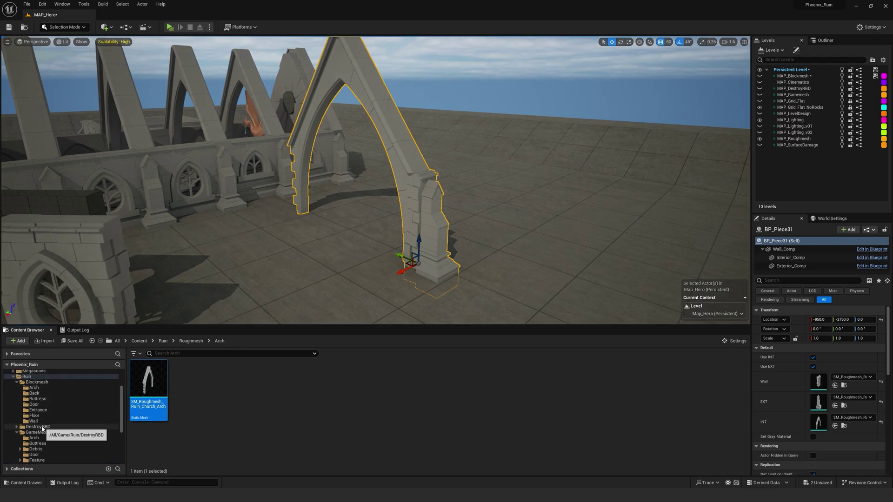
pyautogui.click(37, 426)
pyautogui.doubleClick(147, 386)
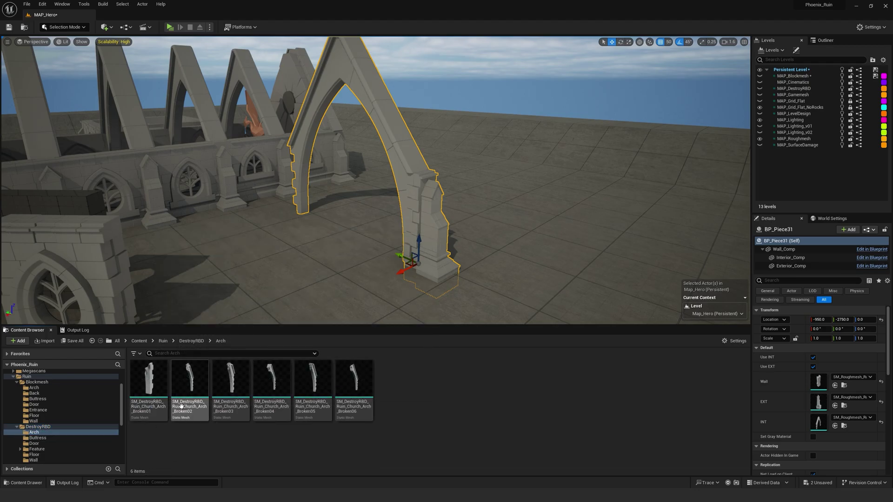
pyautogui.click(189, 388)
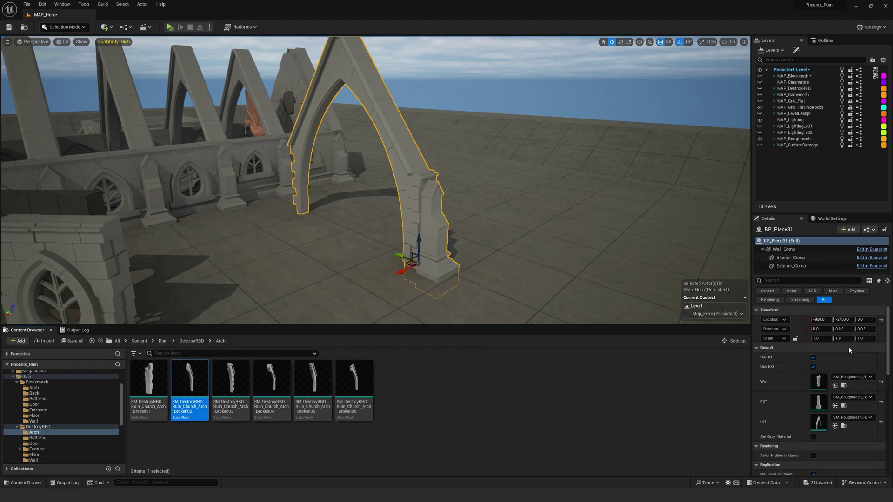
pyautogui.click(835, 426)
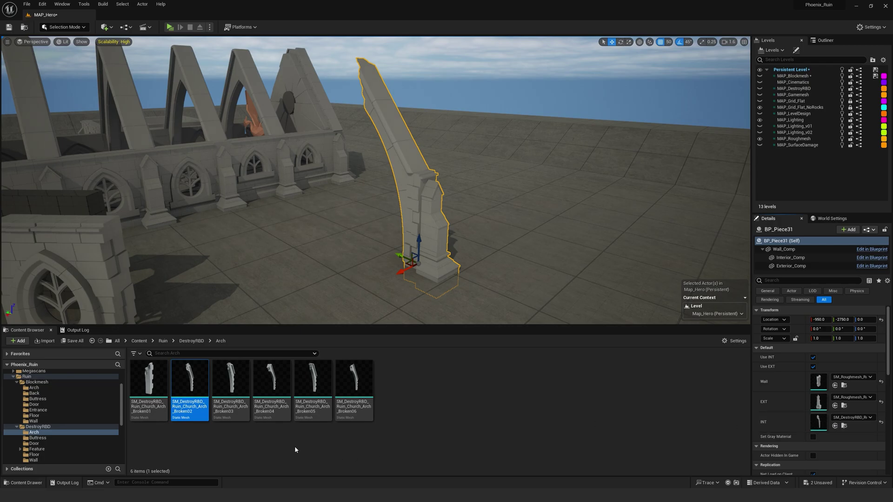
# - Try the Broken03 arch mesh and then the Broken05 arch mesh as the copied piece's INT mesh
pyautogui.click(227, 383)
pyautogui.click(835, 426)
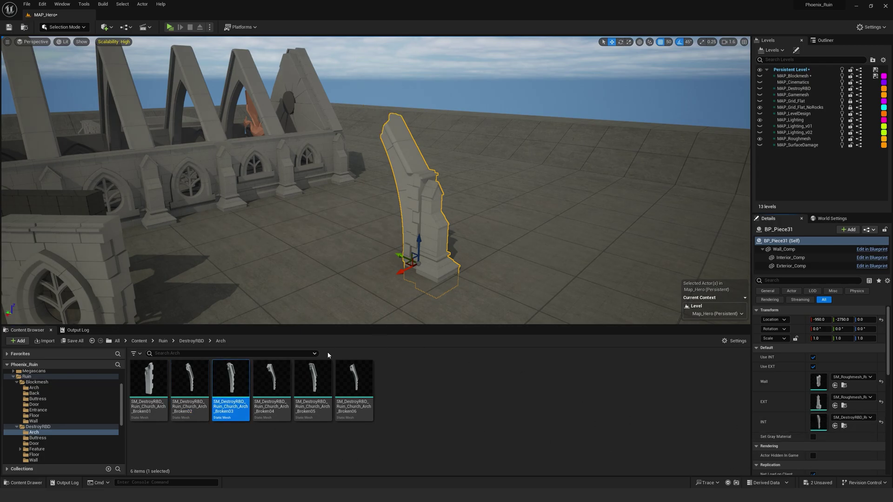
pyautogui.click(313, 383)
pyautogui.click(835, 426)
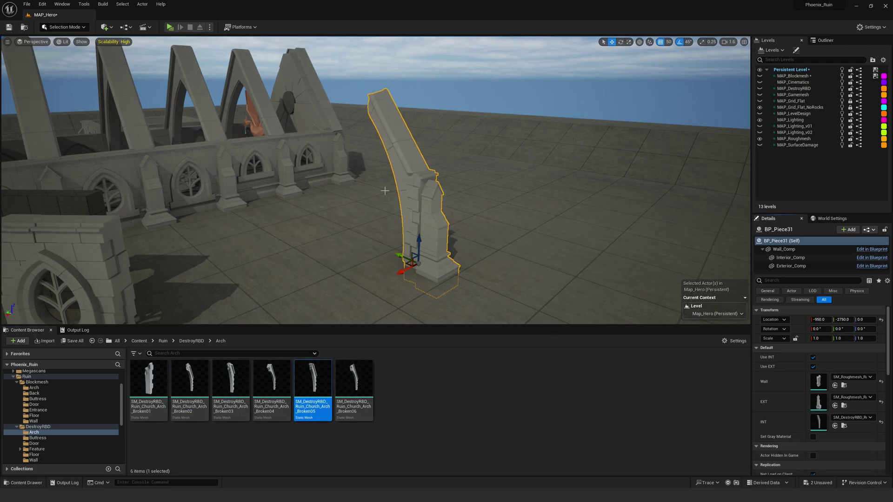
# - Set the copied piece's EXT mesh to SM_Roughmesh_Ruin_Church_Buttress_02, then delete the piece
pyautogui.click(843, 406)
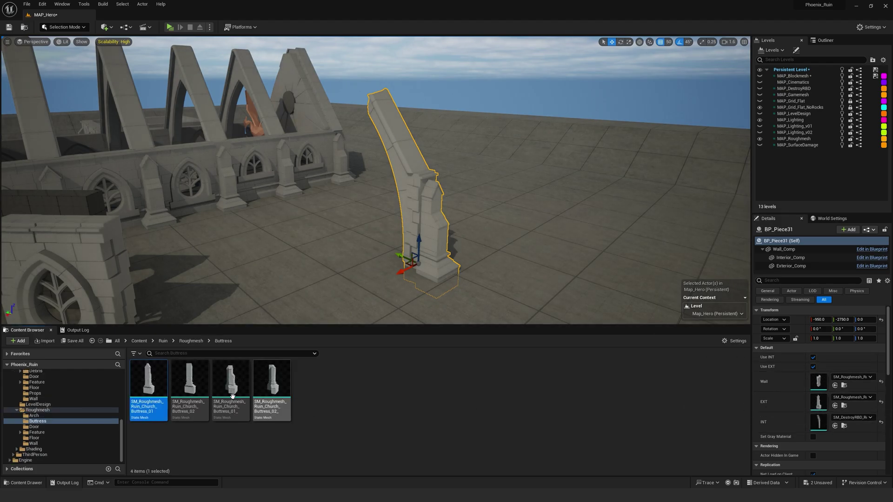
pyautogui.click(185, 377)
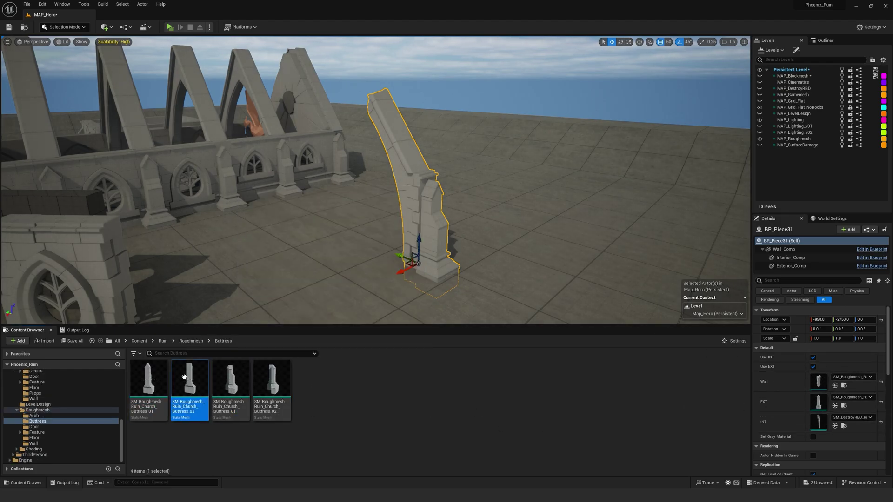
pyautogui.click(835, 405)
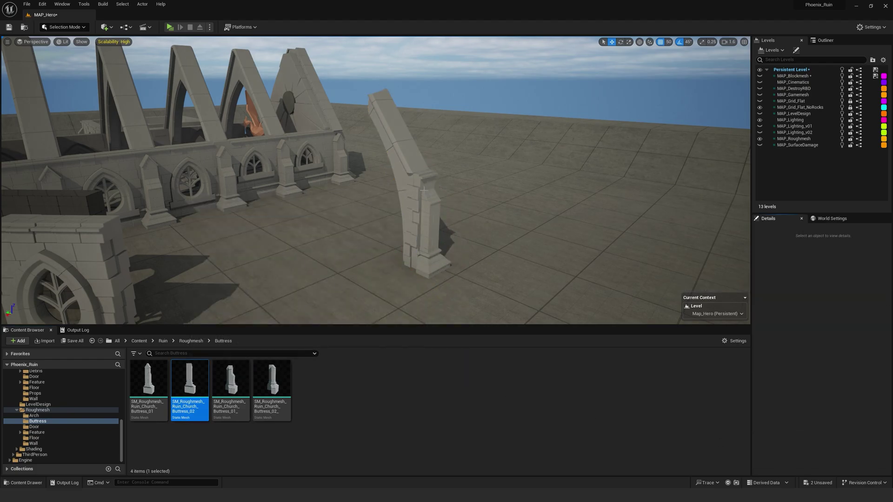
pyautogui.press('Delete')
# - Hide the MAP_Roughmesh level and show MAP_DestroyRBD in its place
pyautogui.moveTo(423, 189); pyautogui.dragTo(224, 153, button='right')
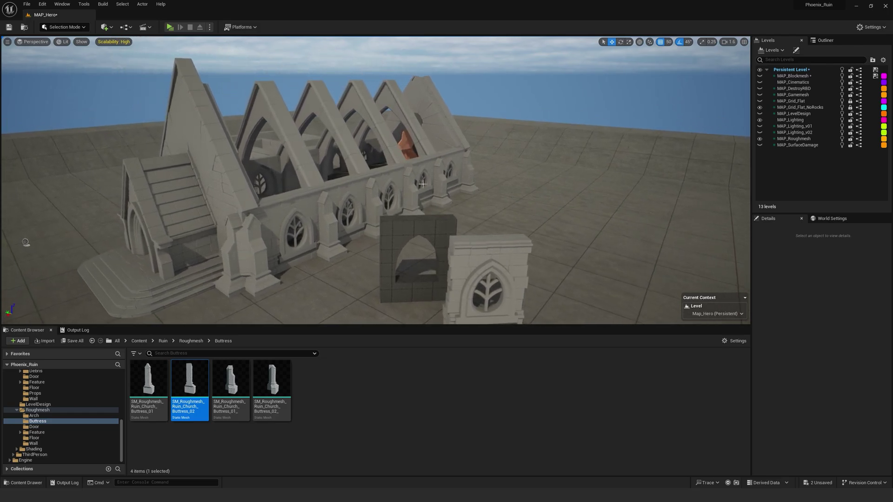
pyautogui.click(760, 139)
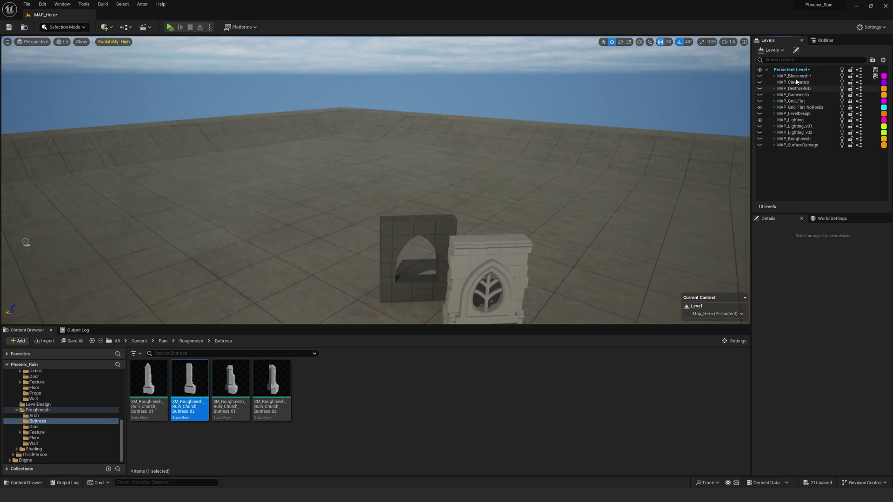
pyautogui.click(759, 88)
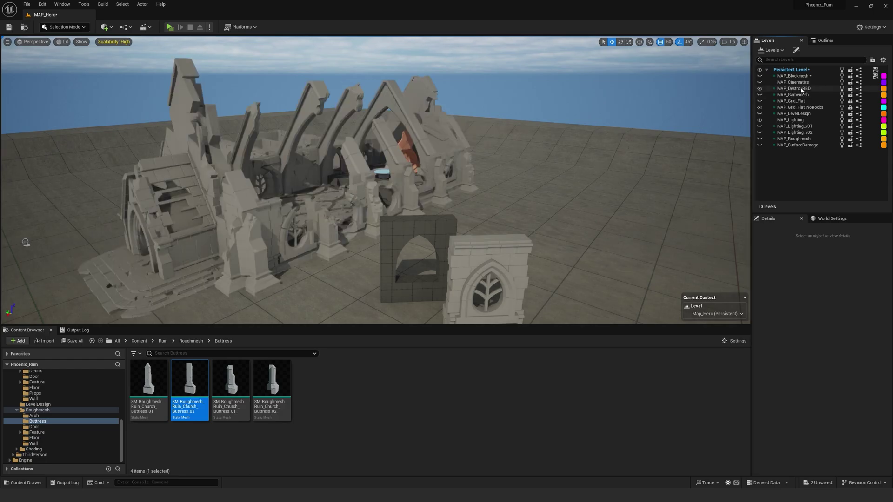
# - Copy the broken large-window wall from the destroyed church onto open ground at X 650, Y -2600
pyautogui.moveTo(447, 186); pyautogui.dragTo(386, 205, button='right')
pyautogui.press('w')
pyautogui.moveTo(121, 186); pyautogui.dragTo(9, 207, button='right')
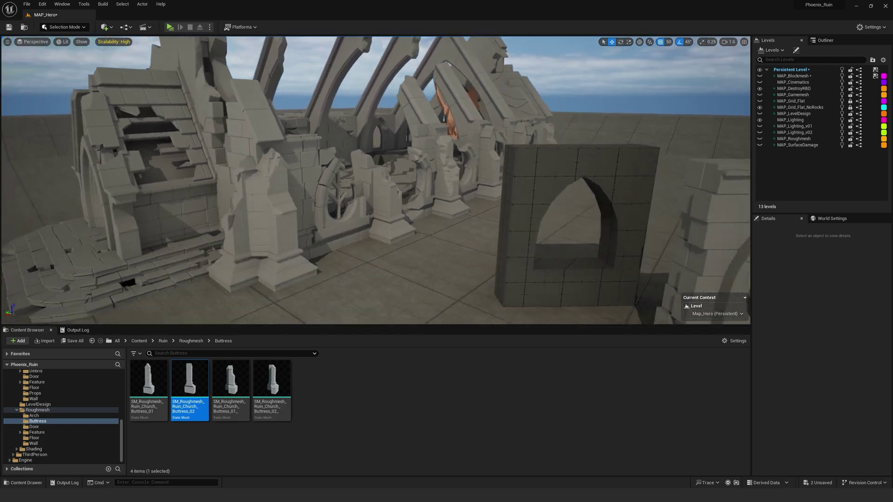
pyautogui.moveTo(429, 185); pyautogui.dragTo(428, 196, button='middle')
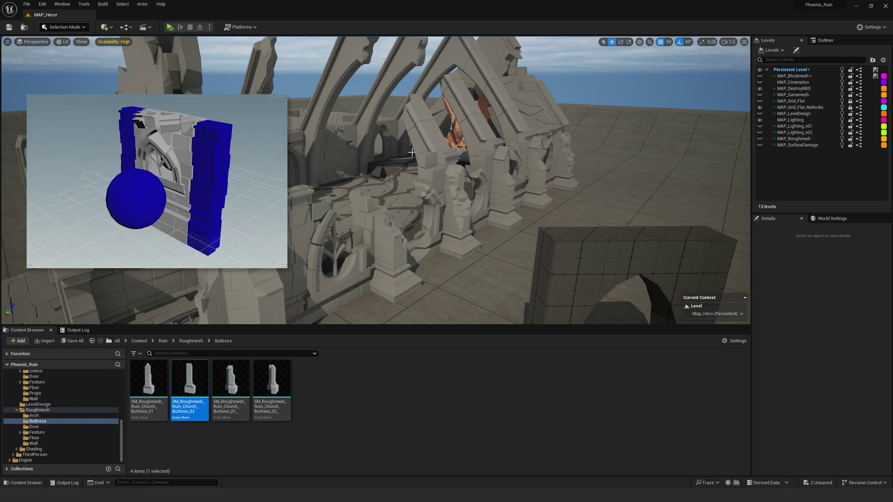
pyautogui.press('s')
pyautogui.moveTo(374, 195); pyautogui.dragTo(374, 242, button='right')
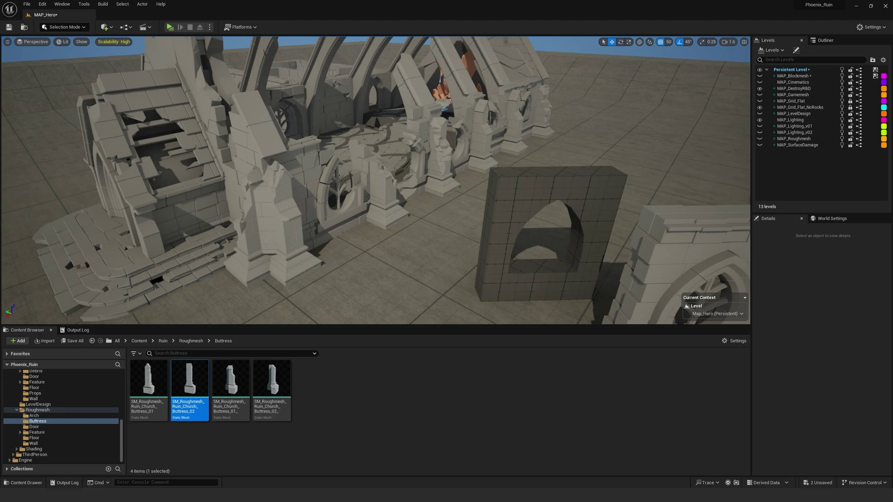
pyautogui.click(332, 186)
pyautogui.press('s')
pyautogui.moveTo(333, 186); pyautogui.dragTo(386, 209, button='right')
pyautogui.keyDown('alt'); pyautogui.moveTo(252, 162); pyautogui.dragTo(521, 212); pyautogui.keyUp('alt')
pyautogui.press('d')
pyautogui.moveTo(521, 212); pyautogui.dragTo(419, 214, button='right')
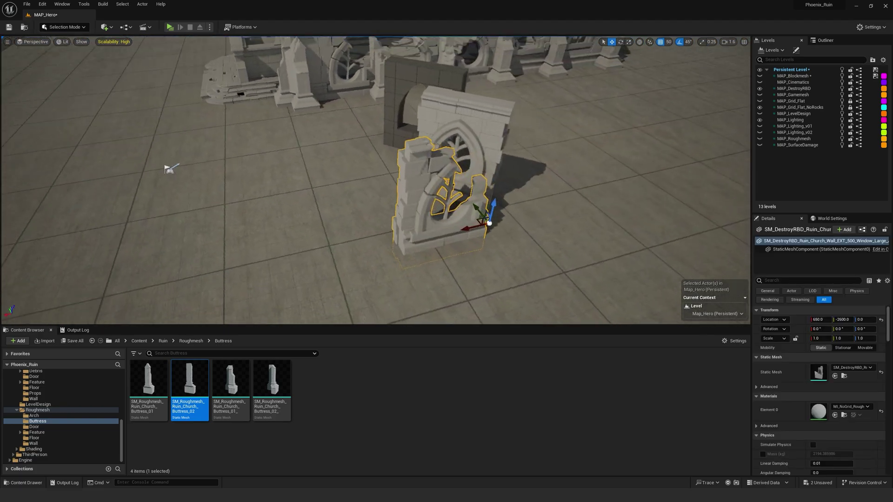
# - Duplicate the free-standing broken window wall along X at 200 to test tiling, then delete the copy
pyautogui.press('f')
pyautogui.keyDown('alt'); pyautogui.moveTo(451, 236); pyautogui.dragTo(587, 228); pyautogui.keyUp('alt')
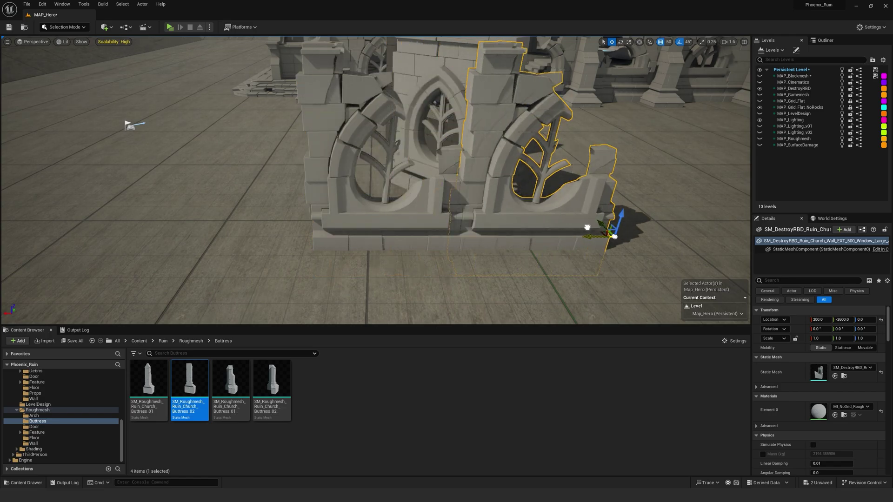
pyautogui.press('Delete')
# - Place an unrotated copy of the intact roughmesh panel next to the broken wall at X 200, Y -2600, then delete it
pyautogui.click(496, 173)
pyautogui.keyDown('alt'); pyautogui.moveTo(493, 217); pyautogui.dragTo(601, 222); pyautogui.keyUp('alt')
pyautogui.press('e')
pyautogui.hotkey('ctrl', 'z')
pyautogui.press('w')
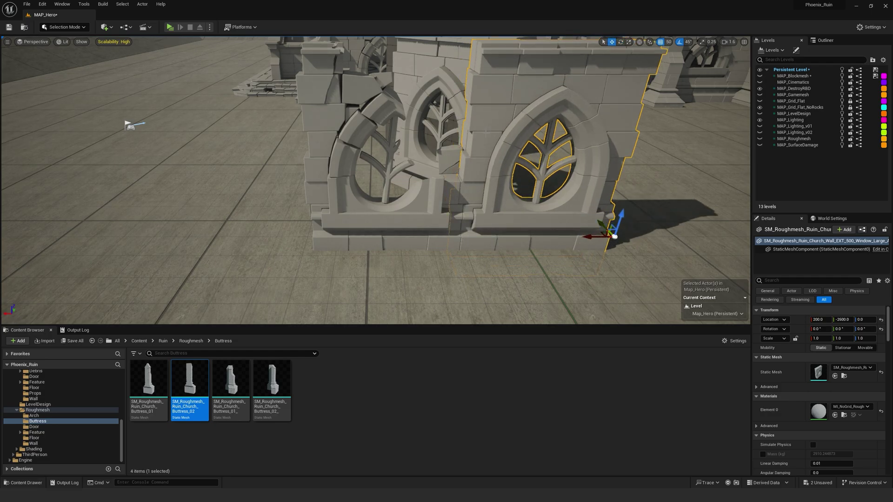
pyautogui.press('Delete')
# - Rotate the broken window wall 45 degrees about Z and line it up in front of the roughmesh panel, at X 500, Y about -2900
pyautogui.click(456, 241)
pyautogui.press('e')
pyautogui.press('w')
pyautogui.moveTo(457, 242); pyautogui.dragTo(514, 268)
pyautogui.moveTo(514, 269); pyautogui.dragTo(661, 274, button='right')
pyautogui.moveTo(427, 200); pyautogui.dragTo(456, 200)
# - Hide the MAP_DestroyRBD level and show MAP_SurfaceDamage in its place
pyautogui.moveTo(488, 218); pyautogui.dragTo(581, 165, button='right')
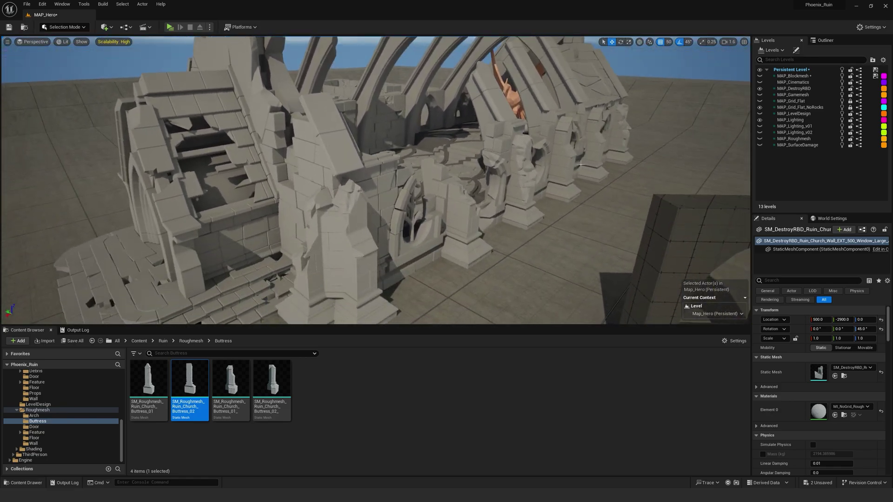
pyautogui.click(759, 88)
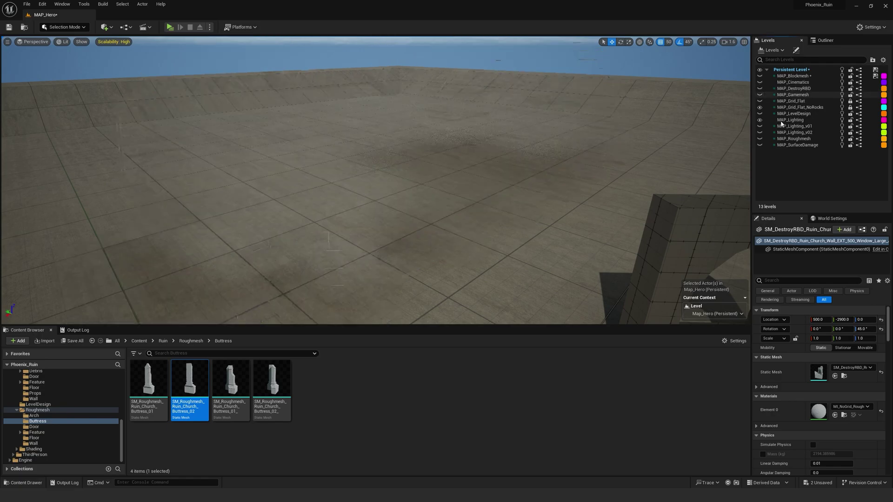
pyautogui.click(760, 145)
# - Examine the worn stonework on the buttresses, entrance and walls of the surface-damaged church up close
pyautogui.scroll(5, 460, 178)
pyautogui.press('q')
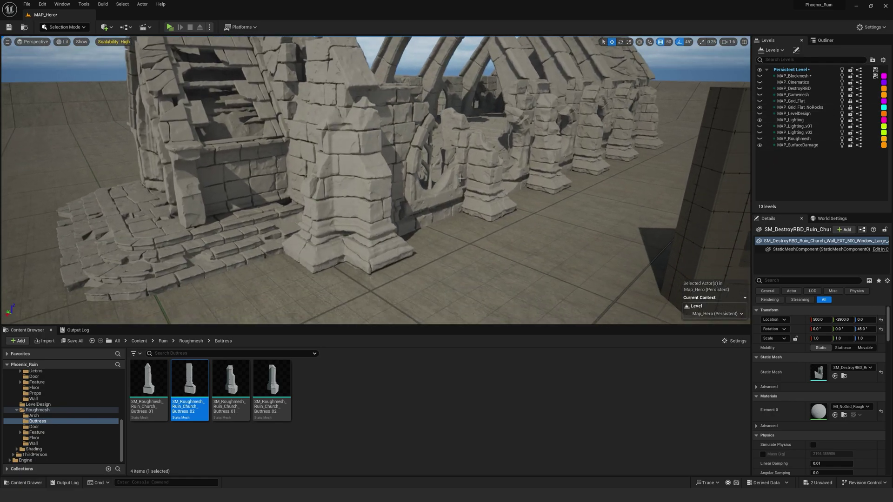
pyautogui.press('e')
pyautogui.press('s')
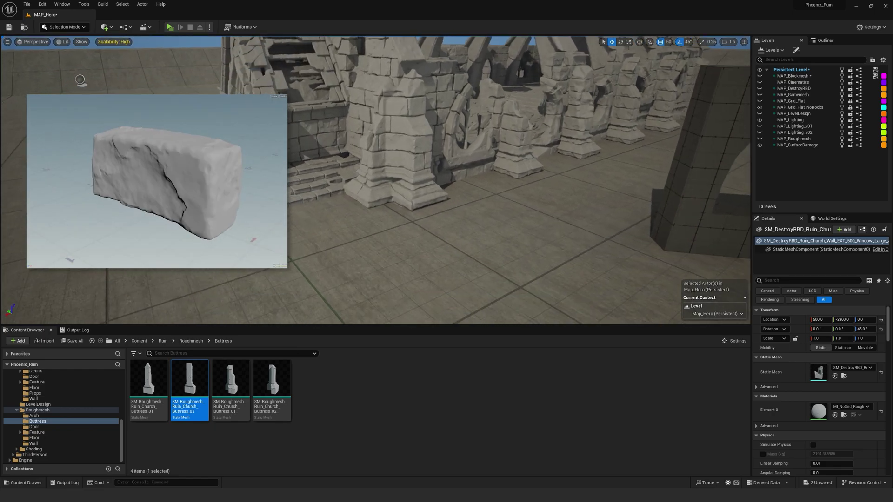
pyautogui.press('a')
pyautogui.press('w')
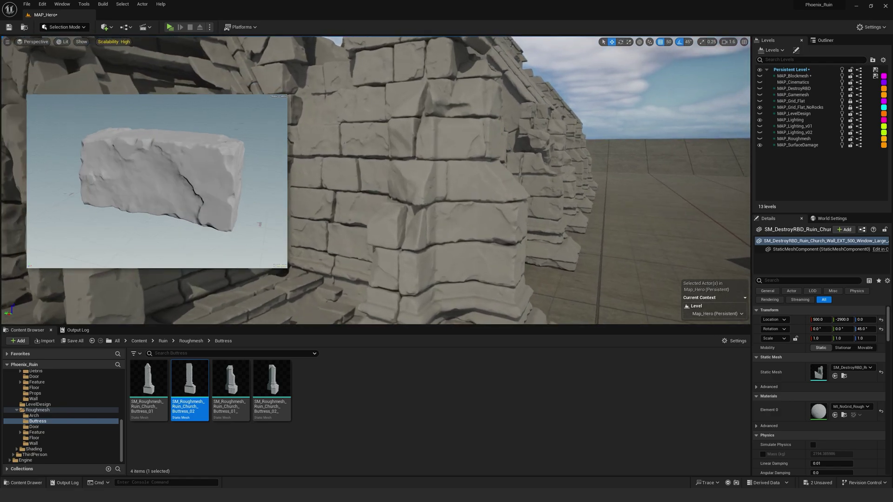
pyautogui.press('a')
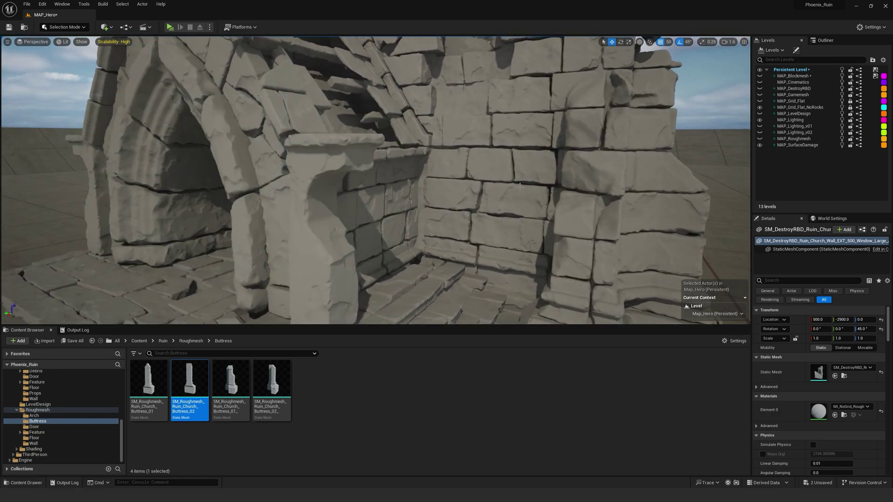
pyautogui.press('d')
pyautogui.moveTo(551, 171); pyautogui.dragTo(414, 196, button='right')
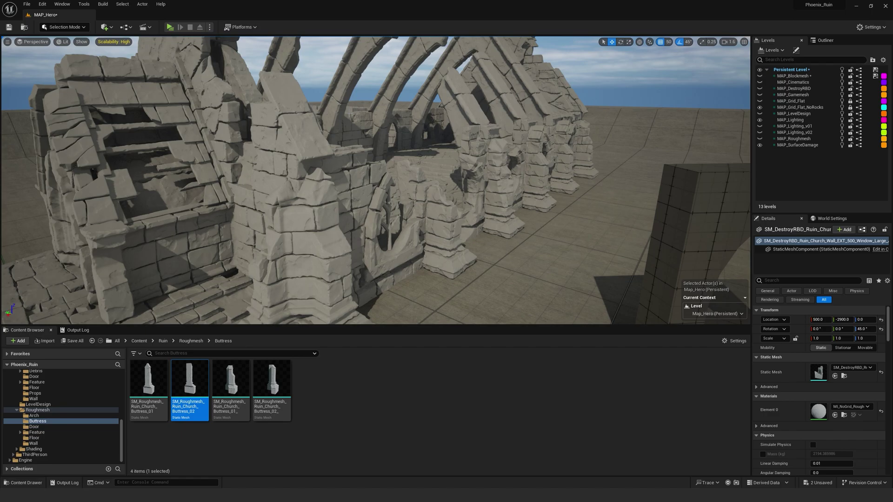
# - Copy the surface-damaged large-window wall from the church onto open ground at X 650, Y -3150
pyautogui.press('s')
pyautogui.moveTo(426, 157); pyautogui.dragTo(433, 222, button='right')
pyautogui.click(406, 198)
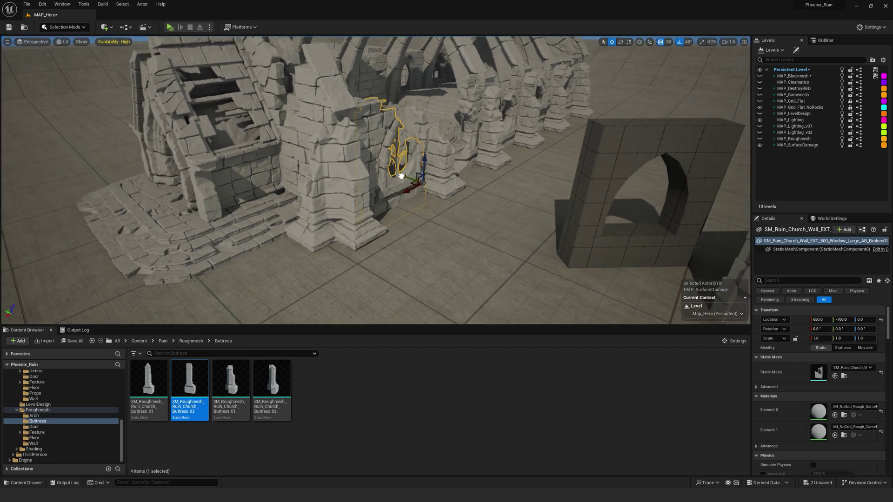
pyautogui.keyDown('alt'); pyautogui.moveTo(402, 177); pyautogui.dragTo(486, 204); pyautogui.keyUp('alt')
pyautogui.press('s')
pyautogui.moveTo(486, 204); pyautogui.dragTo(575, 195, button='right')
pyautogui.moveTo(278, 200); pyautogui.dragTo(564, 219)
pyautogui.press('d')
pyautogui.moveTo(565, 218); pyautogui.dragTo(495, 192, button='right')
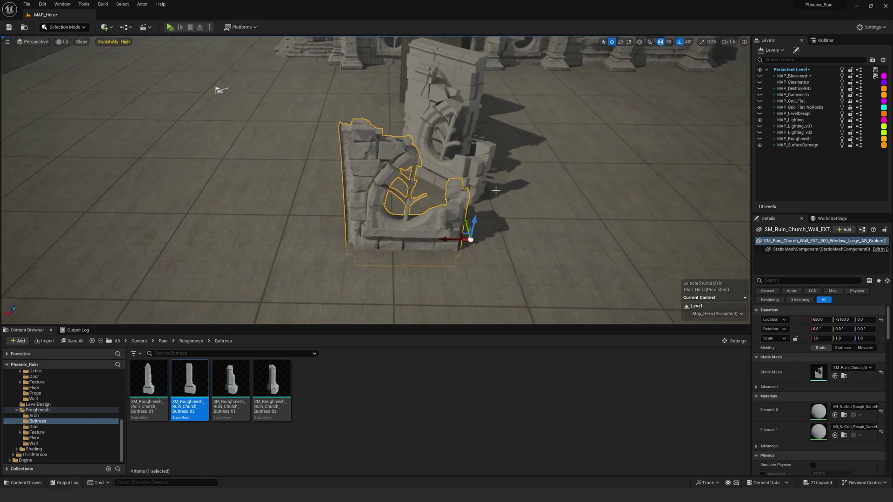
# - Rotate the copied surface-damaged window wall 45 degrees about Z and line it up in front of the destroyed panel, at X 500, Y -3300
pyautogui.click(479, 184)
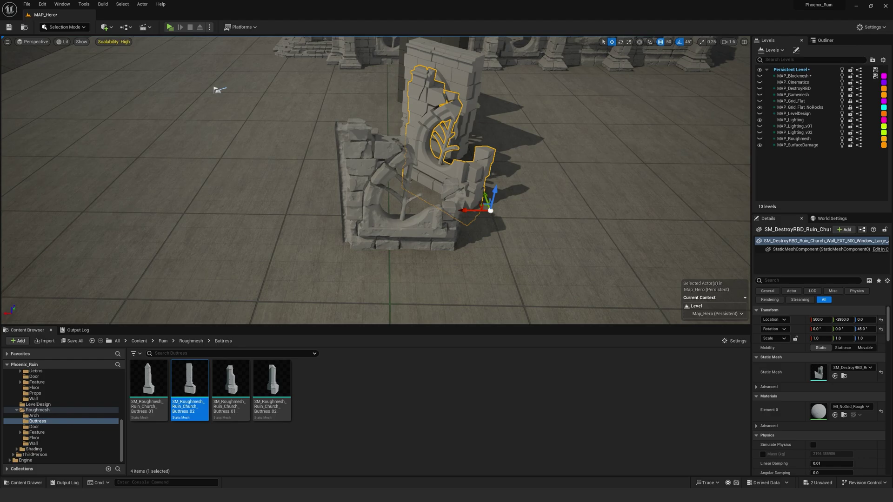
pyautogui.click(457, 223)
pyautogui.press('e')
pyautogui.press('w')
pyautogui.moveTo(429, 238); pyautogui.dragTo(637, 247)
# - Hide the MAP_SurfaceDamage level and show MAP_Gamemesh in its place
pyautogui.moveTo(498, 259); pyautogui.dragTo(395, 223, button='right')
pyautogui.moveTo(456, 255); pyautogui.dragTo(15, 251, button='right')
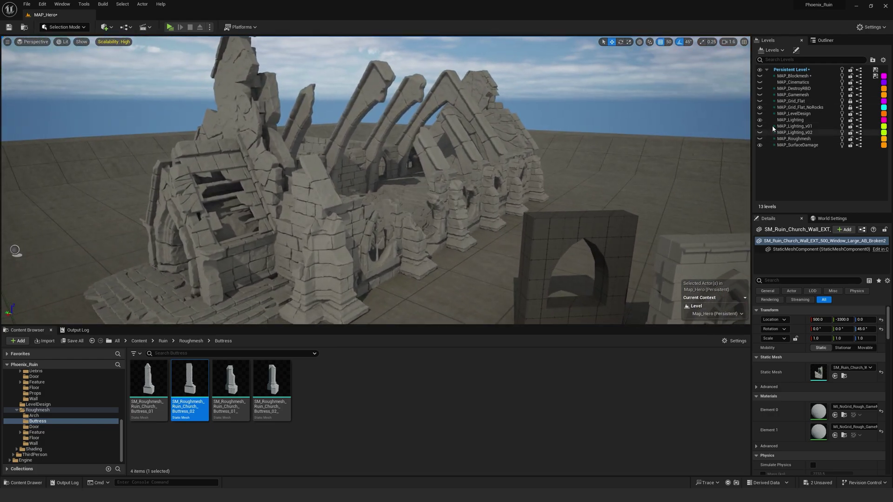
pyautogui.click(760, 146)
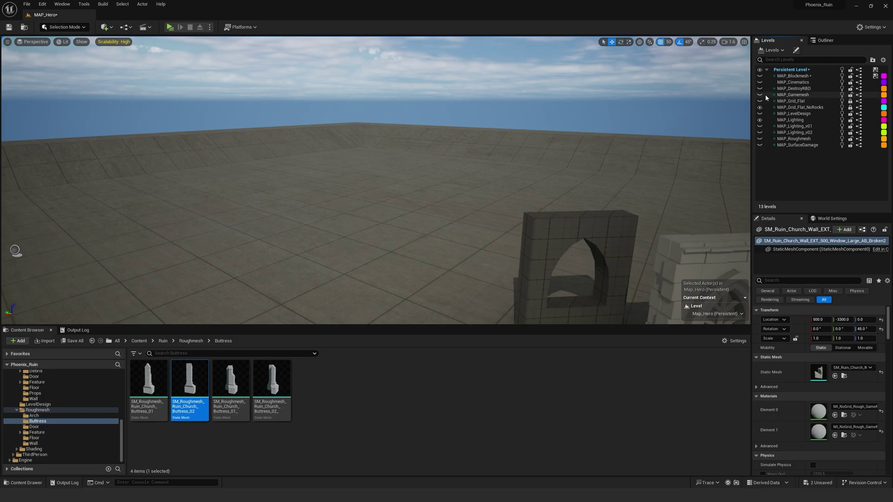
pyautogui.click(760, 95)
# - Copy the textured large-window wall from the game-mesh church onto the open ground beside the row, at X 650, Y -3500
pyautogui.moveTo(426, 207); pyautogui.dragTo(316, 251, button='right')
pyautogui.press('w')
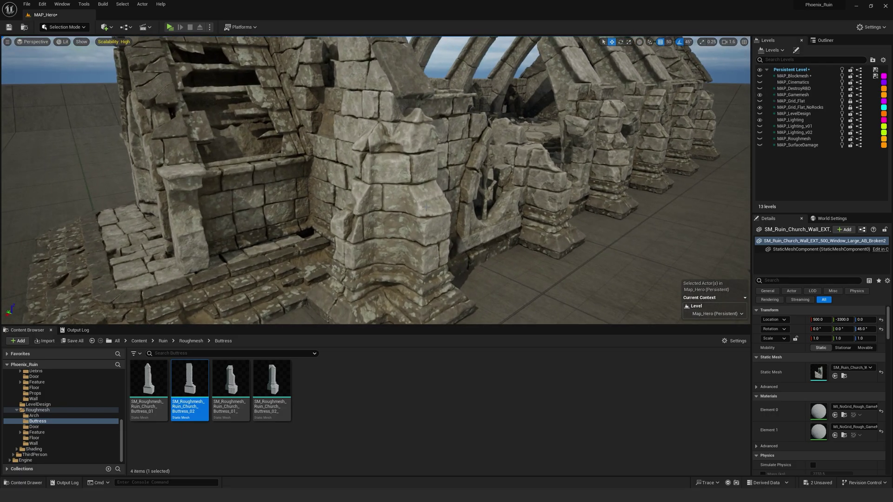
pyautogui.click(454, 177)
pyautogui.moveTo(454, 178); pyautogui.dragTo(633, 182, button='right')
pyautogui.press('s')
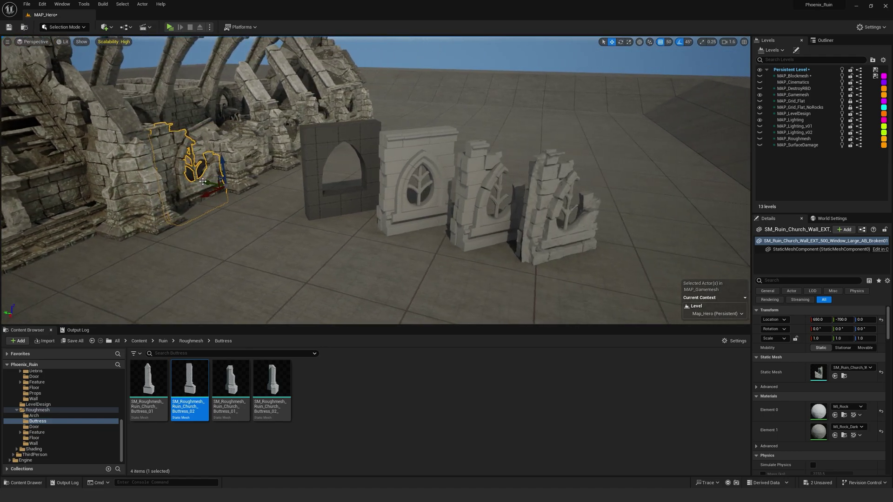
pyautogui.keyDown('alt'); pyautogui.moveTo(212, 183); pyautogui.dragTo(600, 224); pyautogui.keyUp('alt')
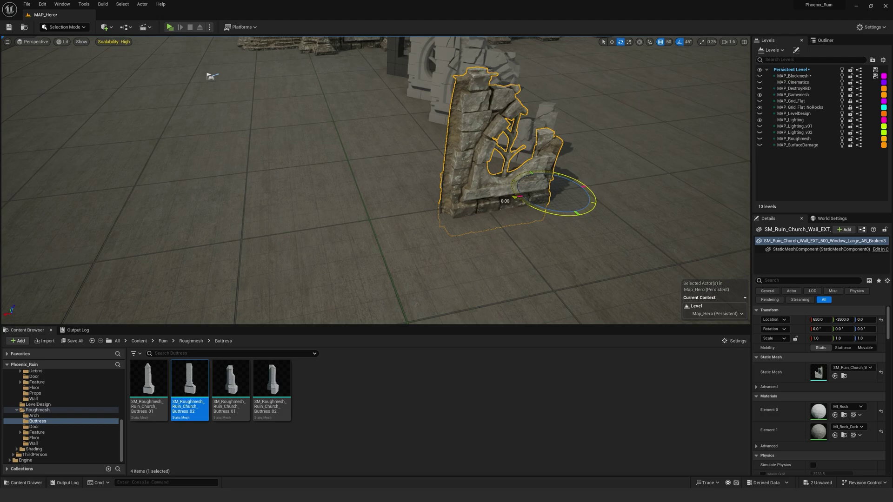
# - Rotate the textured window wall 45 degrees about Z and line it up at the end of the row, at X 500, Y -3650
pyautogui.moveTo(587, 208)
pyautogui.mouseDown()
pyautogui.moveTo(555, 197)
pyautogui.moveTo(579, 195)
pyautogui.mouseUp()
pyautogui.press('w')
pyautogui.moveTo(579, 195); pyautogui.dragTo(526, 121, button='right')
pyautogui.press('Escape')
pyautogui.moveTo(467, 196)
pyautogui.mouseDown(button='right')
pyautogui.moveTo(493, 197)
pyautogui.moveTo(477, 225)
pyautogui.moveTo(477, 209)
pyautogui.moveTo(463, 252)
pyautogui.moveTo(466, 205)
pyautogui.mouseUp(button='right')
pyautogui.press('w')
pyautogui.scroll(-2, 476, 209)
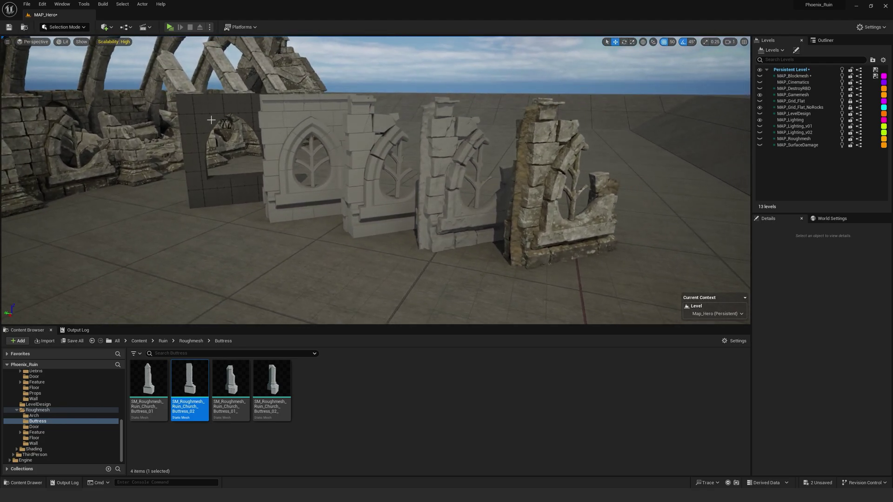
# - Select the five window walls in the row one after another to compare the stages from blockmesh to textured game mesh
pyautogui.click(245, 109)
pyautogui.click(305, 111)
pyautogui.click(362, 125)
pyautogui.click(440, 133)
pyautogui.click(531, 138)
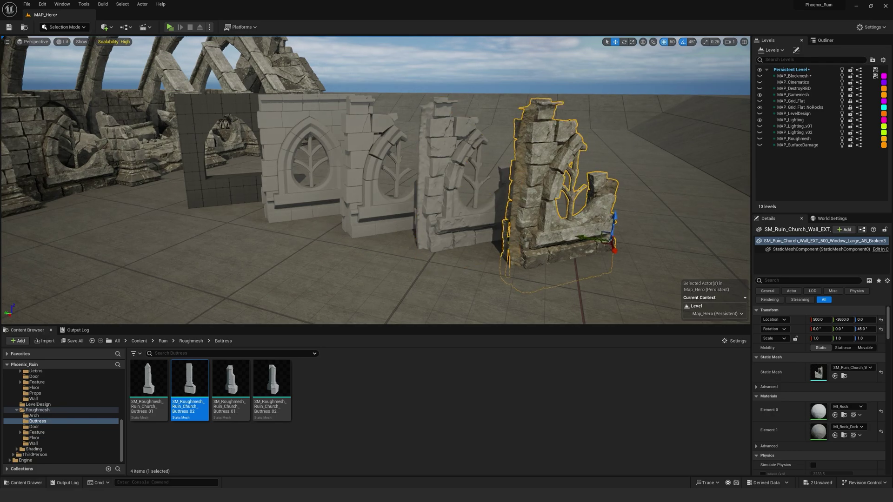
pyautogui.click(196, 97)
pyautogui.click(310, 135)
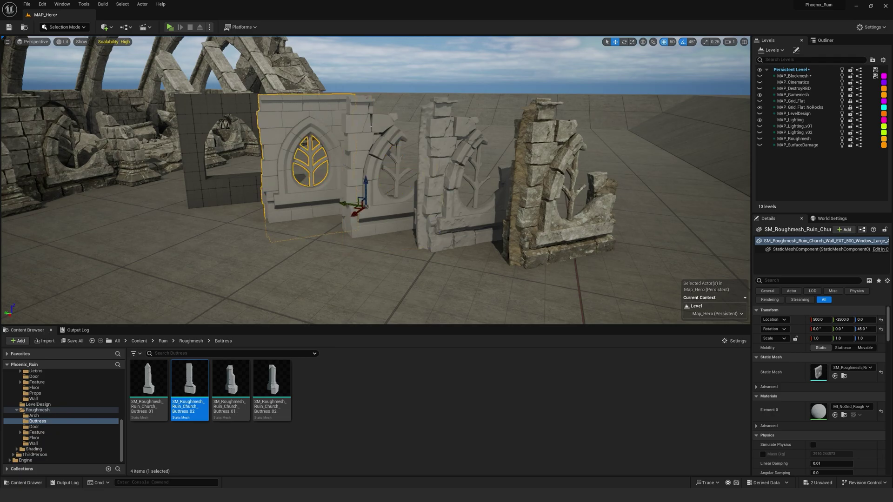
pyautogui.click(394, 124)
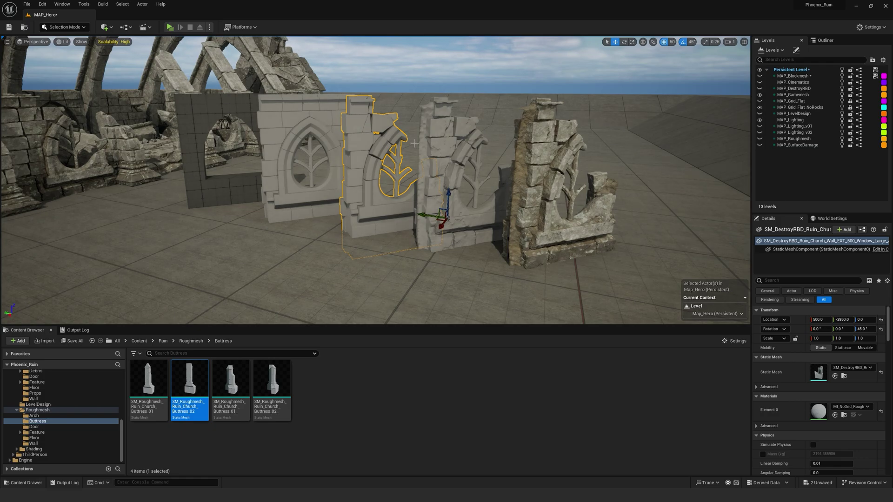
pyautogui.click(536, 151)
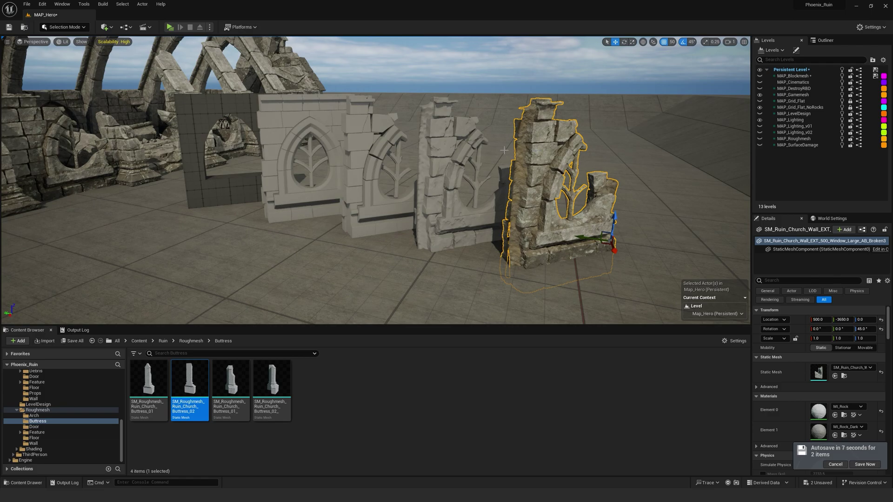
# - Return to the textured church and select its entrance feature piece to inspect the finished stonework
pyautogui.moveTo(511, 153); pyautogui.dragTo(479, 153, button='right')
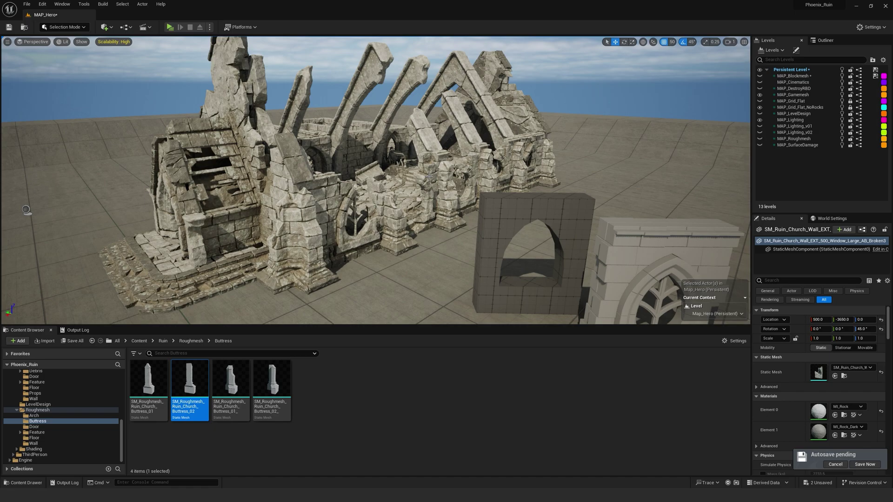
pyautogui.click(219, 205)
pyautogui.moveTo(219, 205); pyautogui.dragTo(191, 209, button='right')
pyautogui.moveTo(350, 216); pyautogui.dragTo(367, 216, button='right')
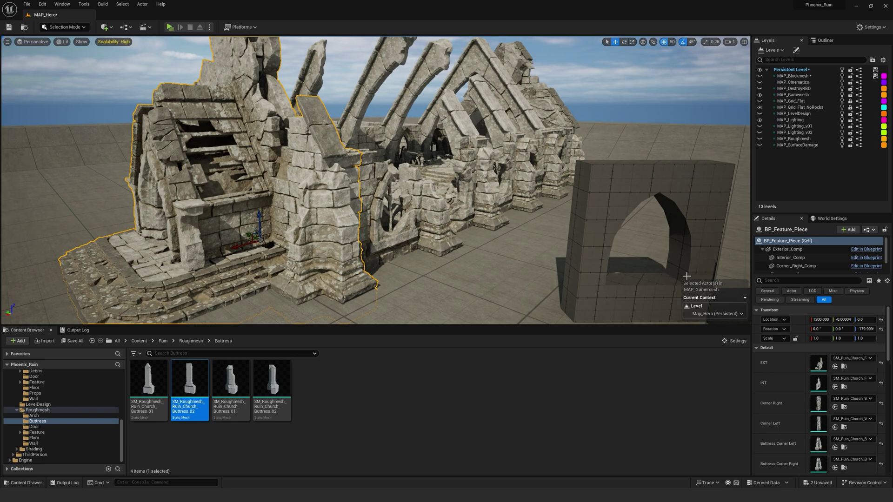
# - Open the M_Rock material from the church's large-window wall and examine the Substrate Horizontal Blend node feeding its Front Material
pyautogui.click(393, 211)
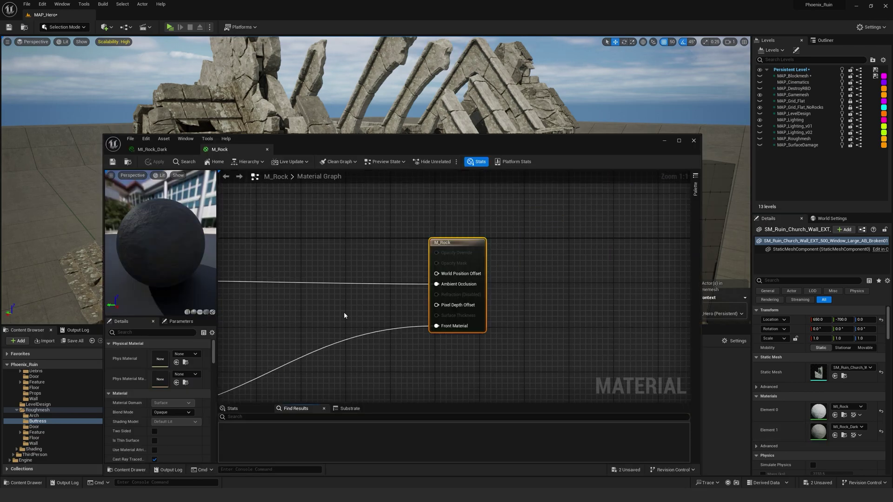
pyautogui.scroll(-5, 346, 310)
pyautogui.moveTo(323, 316); pyautogui.dragTo(453, 265, button='right')
pyautogui.scroll(5, 437, 273)
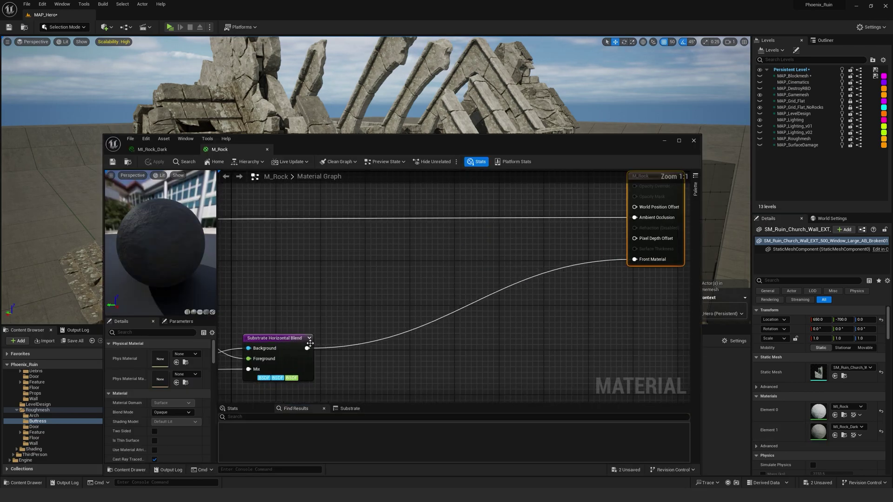
pyautogui.scroll(-1, 375, 255)
pyautogui.scroll(-2, 413, 295)
pyautogui.moveTo(427, 287); pyautogui.dragTo(531, 287, button='right')
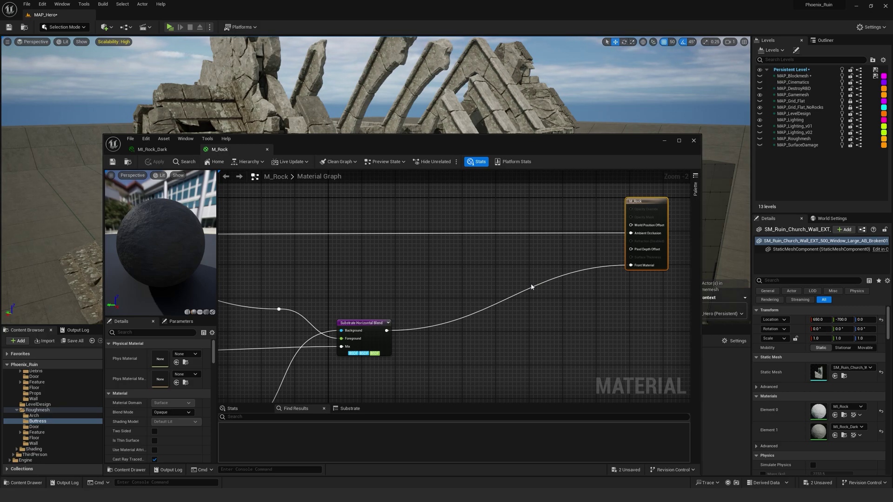
pyautogui.click(693, 141)
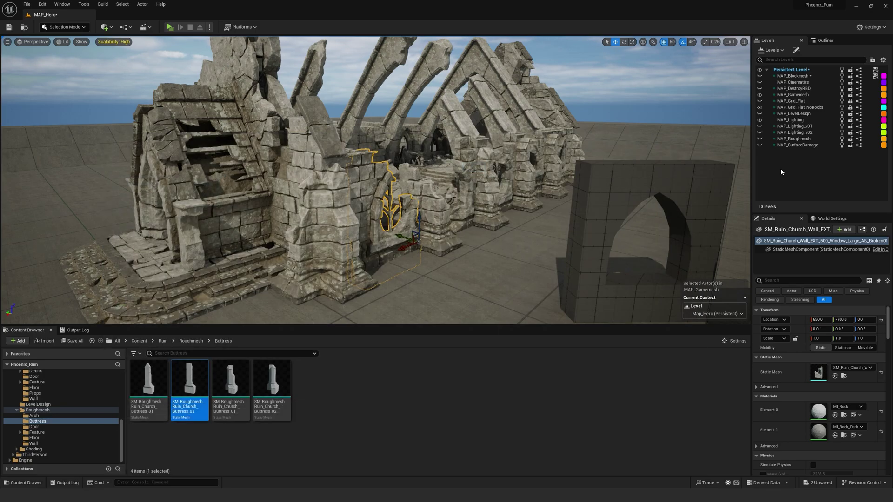
# - Search the Editor Preferences for "substrate"
pyautogui.click(44, 5)
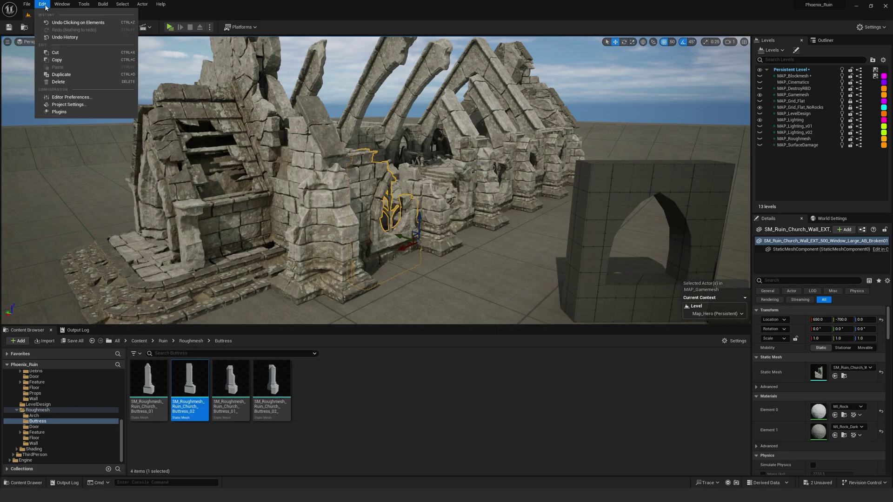
pyautogui.click(63, 98)
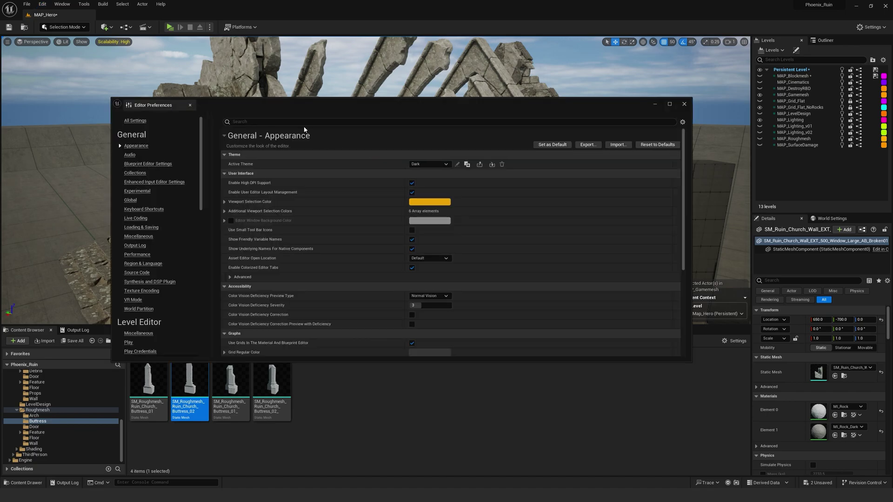
pyautogui.write('substrate')
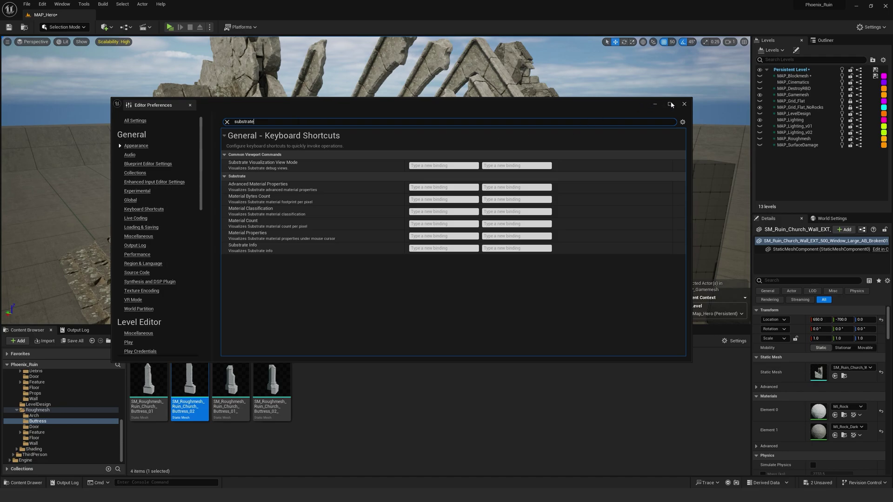
pyautogui.click(684, 104)
# - Search the Project Settings for "substrate" and review the Substrate rendering options
pyautogui.click(42, 4)
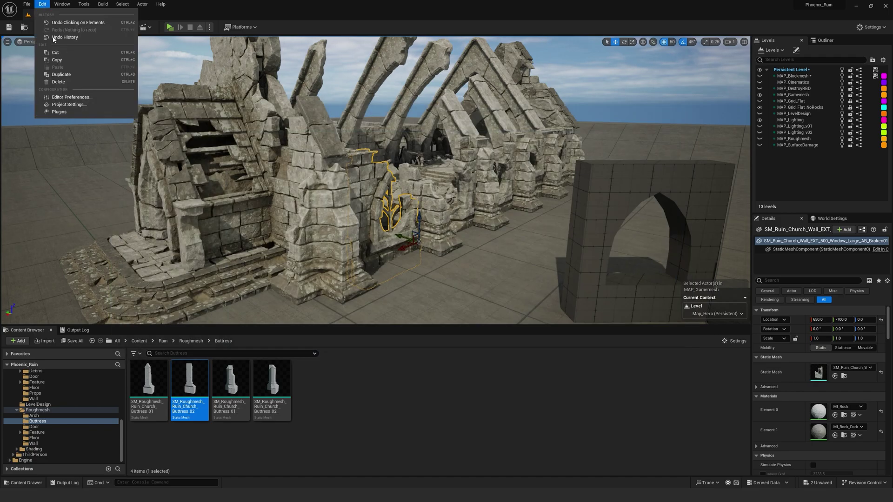
pyautogui.click(70, 106)
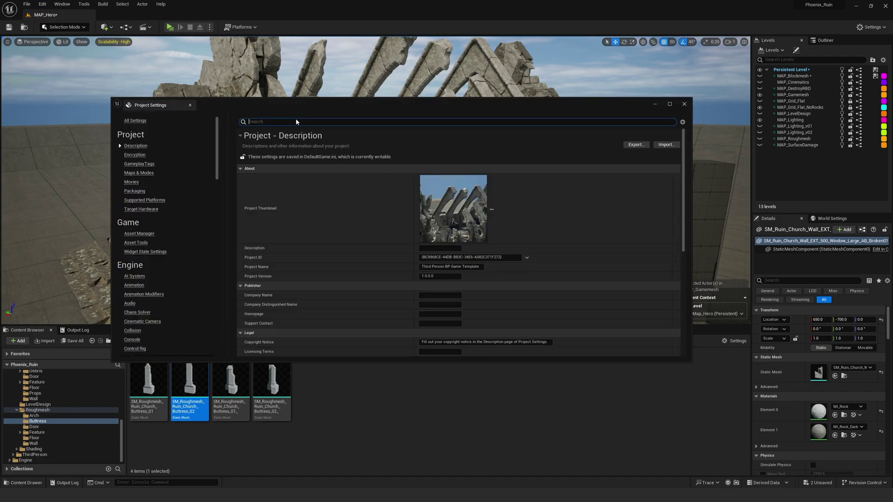
pyautogui.write('substrate')
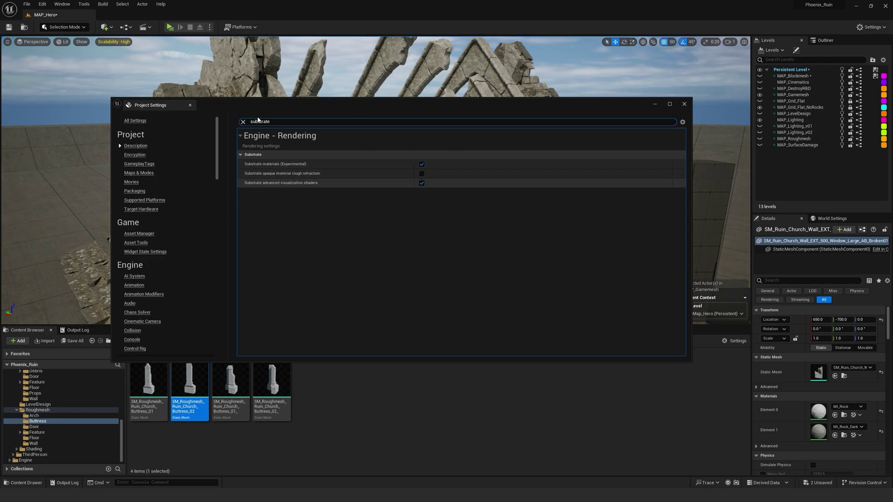
pyautogui.click(685, 104)
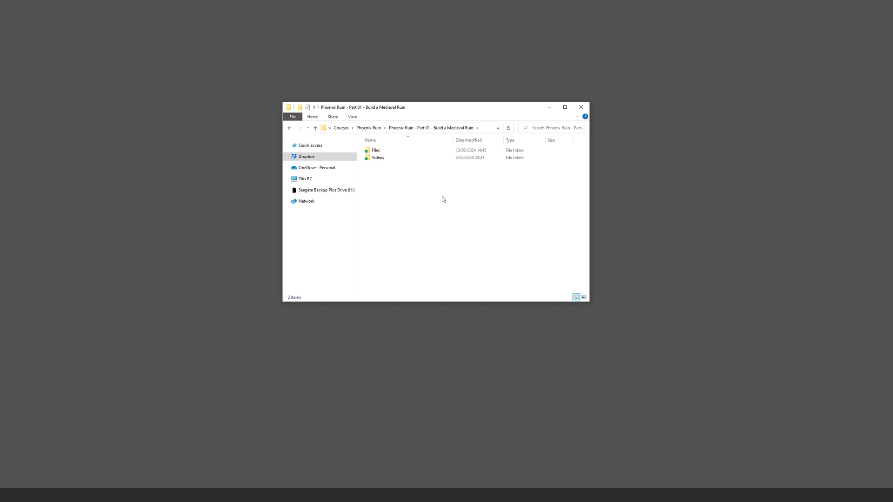
# - Switch to the file browser and open the Files folder of Phoenix Ruin - Part 01 - Build a Medieval Ruin
pyautogui.doubleClick(376, 150)
pyautogui.moveTo(442, 227); pyautogui.dragTo(379, 150)
pyautogui.click(433, 231)
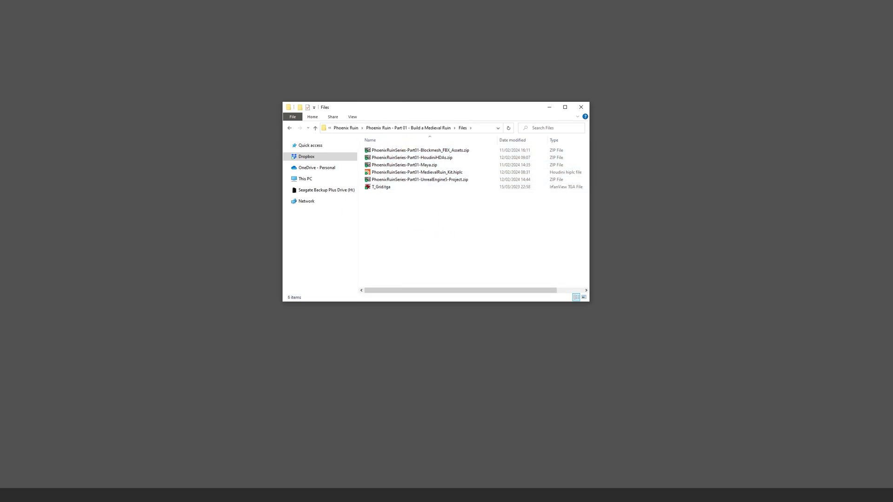
# - Open the PhoenixRuinSeries-Part01-Maya.zip archive and browse through its Phoenix_Maya folder
pyautogui.doubleClick(419, 165)
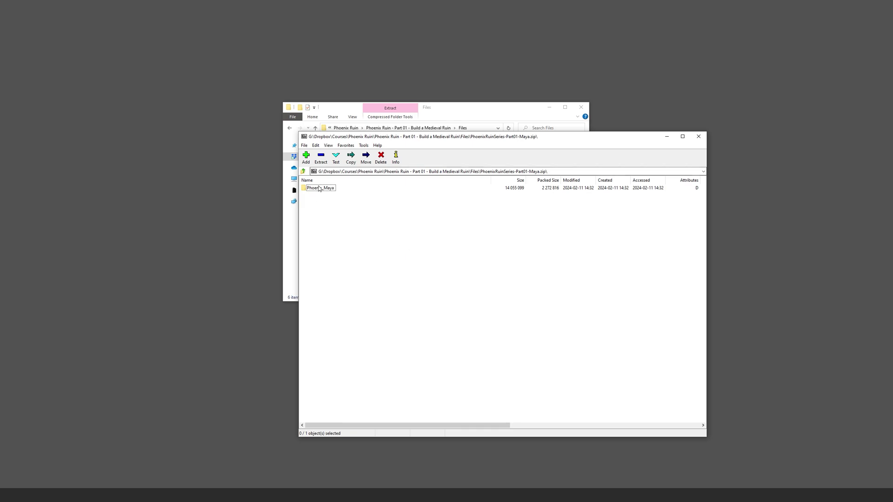
pyautogui.doubleClick(320, 188)
pyautogui.doubleClick(313, 201)
pyautogui.click(313, 188)
pyautogui.doubleClick(313, 189)
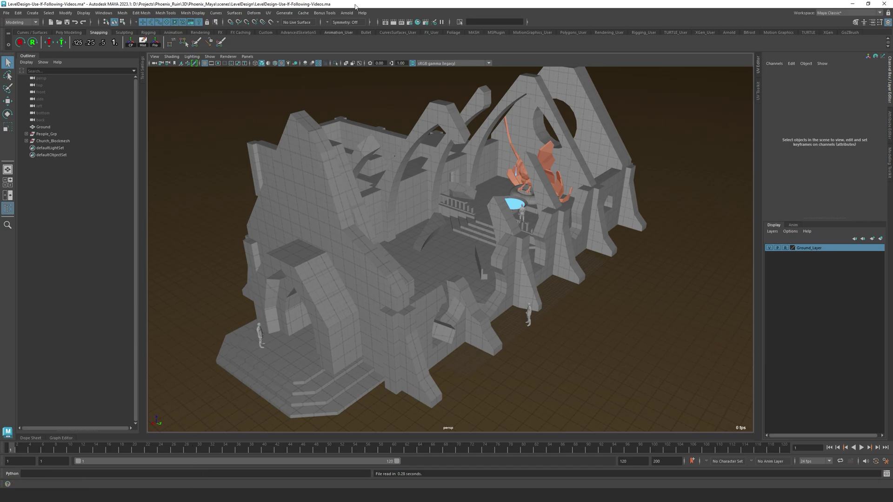
# - In Maya, open the scene LevelDesign-AllPieces.ma without saving changes to the current scene
pyautogui.click(6, 13)
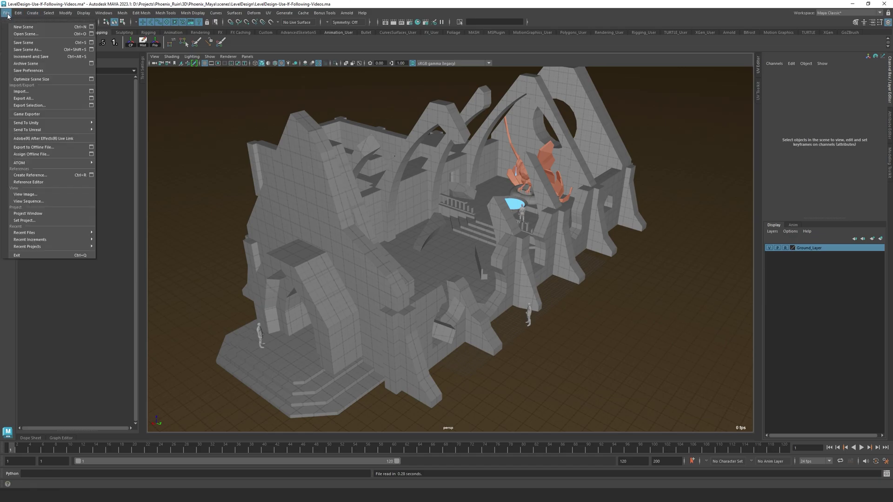
pyautogui.click(18, 34)
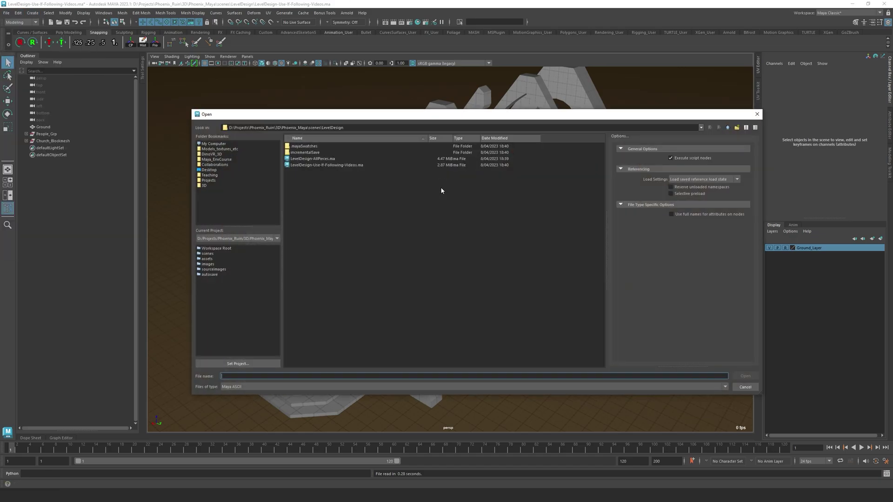
pyautogui.doubleClick(321, 159)
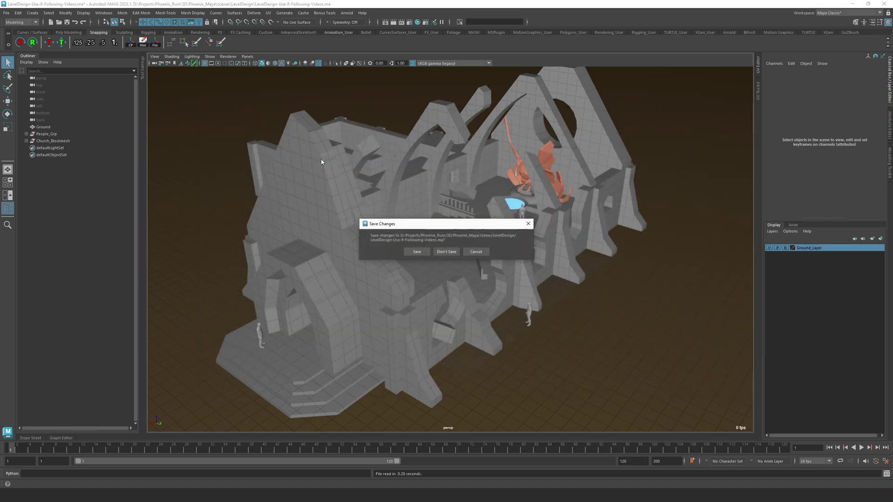
pyautogui.click(444, 252)
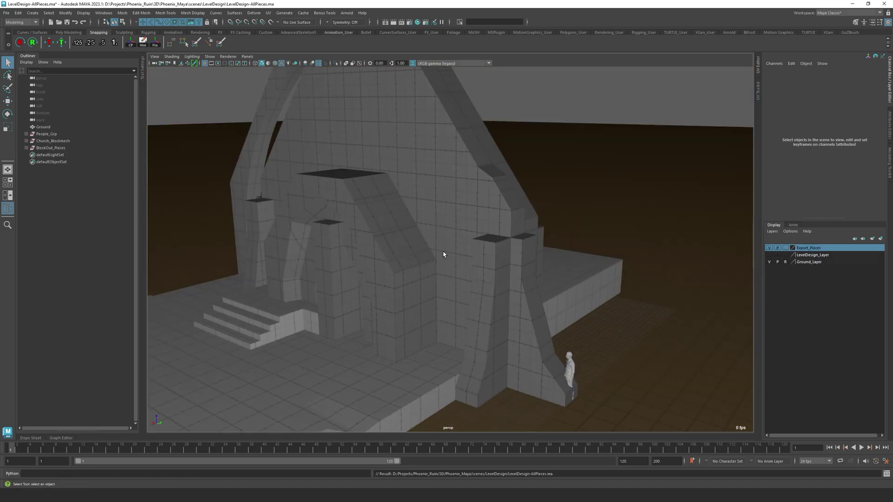
# - Inspect the church entrance in the AllPieces scene, along with the BlockOut_Pieces and Church_Blockmesh groups
pyautogui.scroll(-3, 451, 225)
pyautogui.keyDown('alt'); pyautogui.moveTo(505, 219); pyautogui.dragTo(498, 239); pyautogui.keyUp('alt')
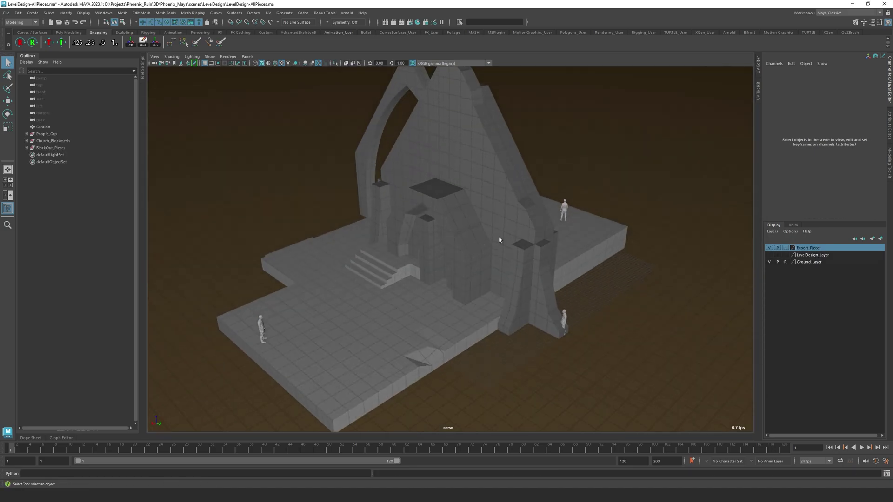
pyautogui.click(26, 147)
pyautogui.click(59, 140)
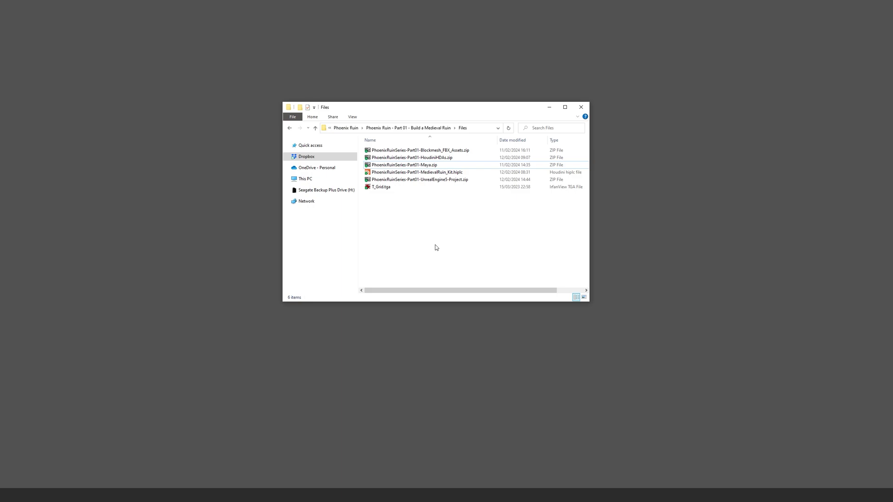
# - Open PhoenixRuinSeries-Part01-Blockmesh_FBX_Assets.zip in the file browser and look through its LevelDesign and BlockMesh Wall folders
pyautogui.doubleClick(432, 152)
pyautogui.press('Return')
pyautogui.doubleClick(321, 195)
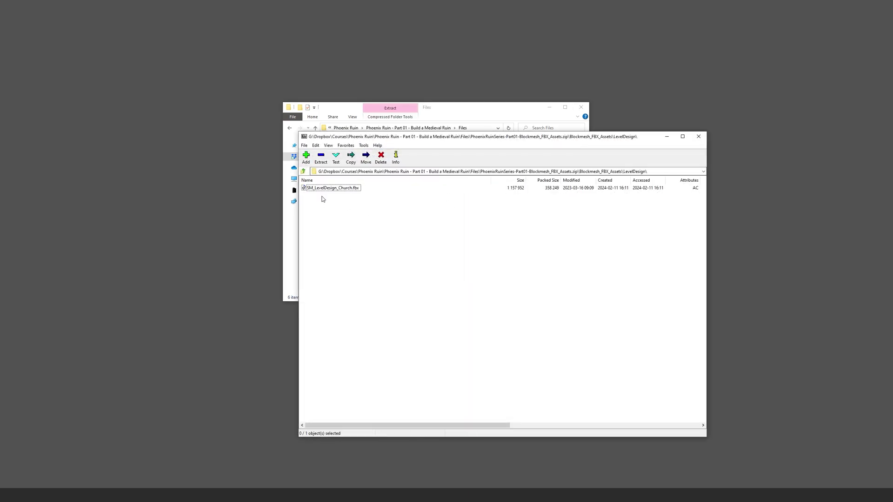
pyautogui.click(339, 190)
pyautogui.press('BackSpace')
pyautogui.doubleClick(321, 188)
pyautogui.doubleClick(320, 228)
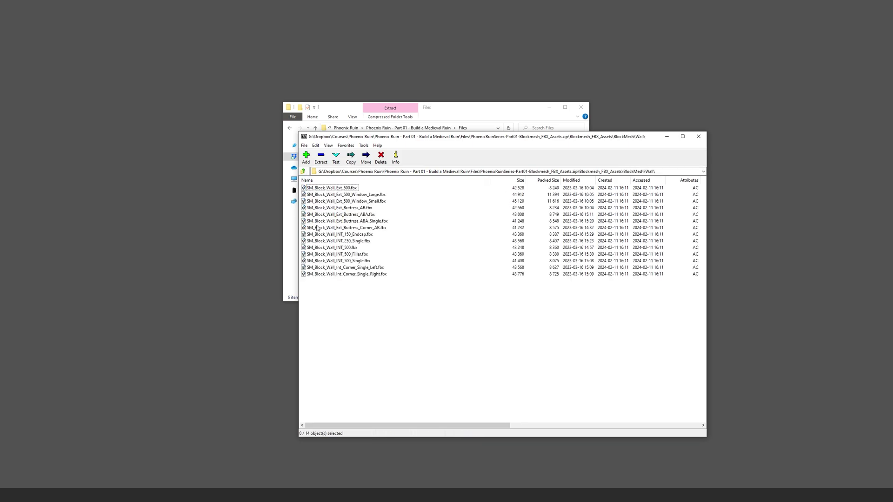
# - Go up from the Wall folder to the BlockMesh folder in the FBX archive and open another of its subfolders
pyautogui.press('BackSpace')
pyautogui.click(314, 208)
pyautogui.doubleClick(316, 208)
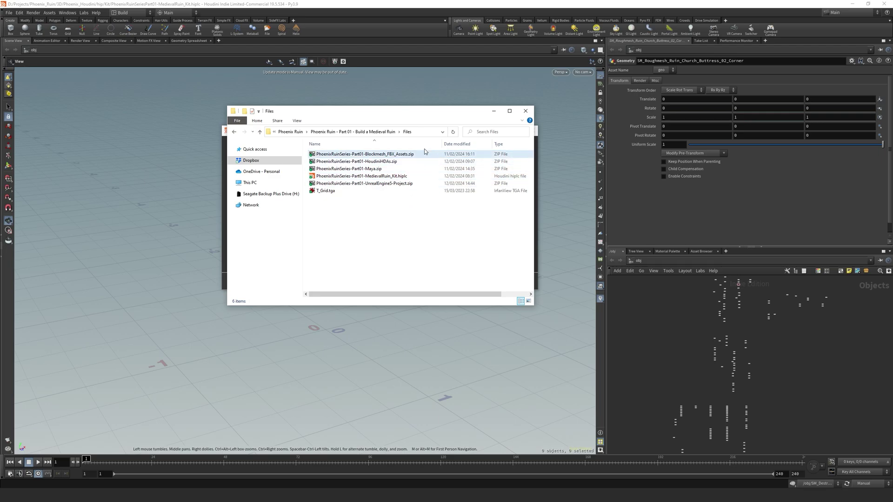
# - View the load warnings in Houdini, and look through PhoenixRuinSeries-Part01-HoudiniHDAs.zip and the houdini19.5 otls folder
pyautogui.click(333, 6)
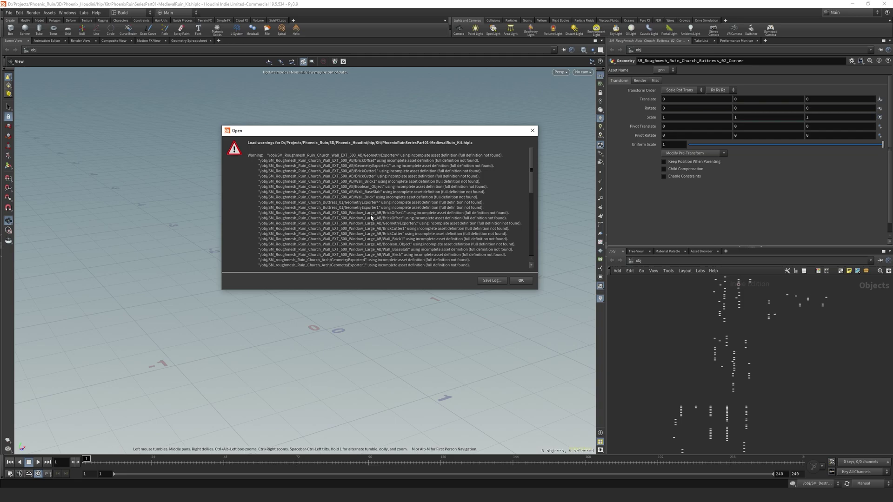
pyautogui.hotkey('alt', 'Tab')
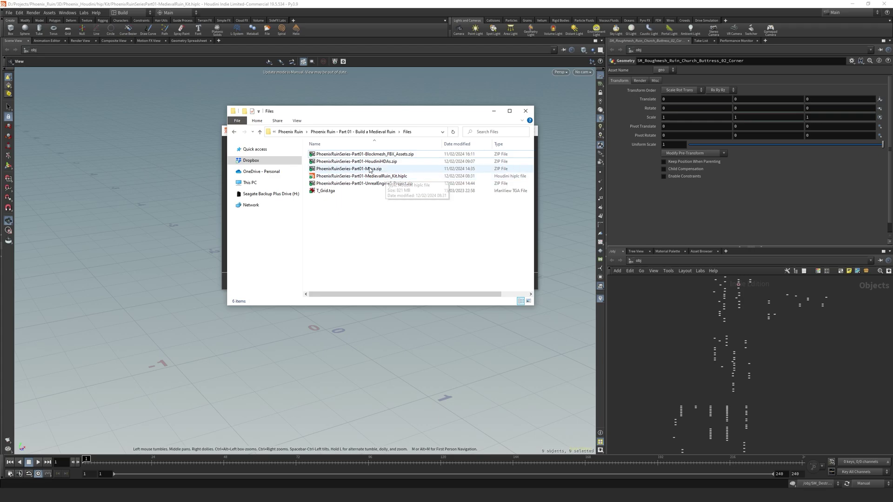
pyautogui.doubleClick(390, 162)
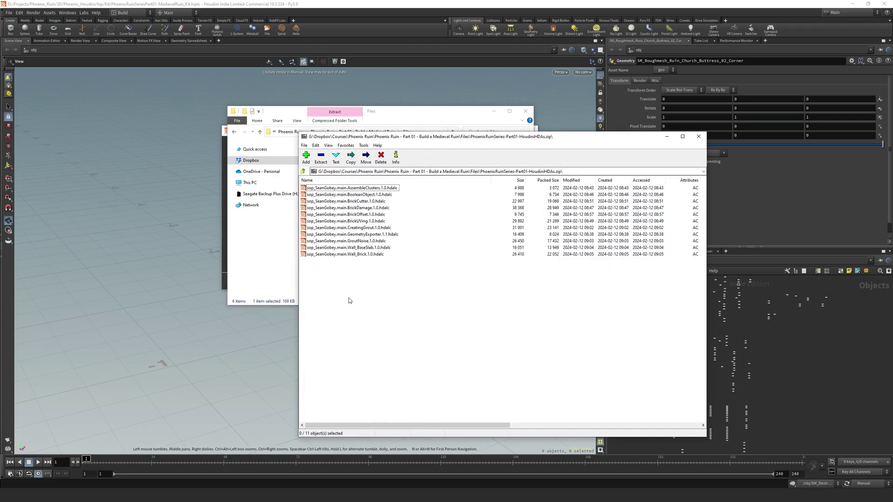
pyautogui.click(699, 136)
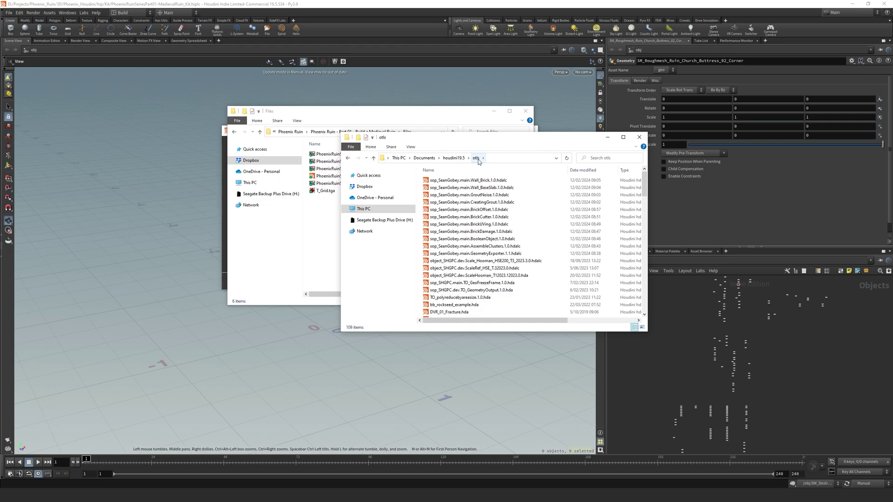
pyautogui.click(640, 138)
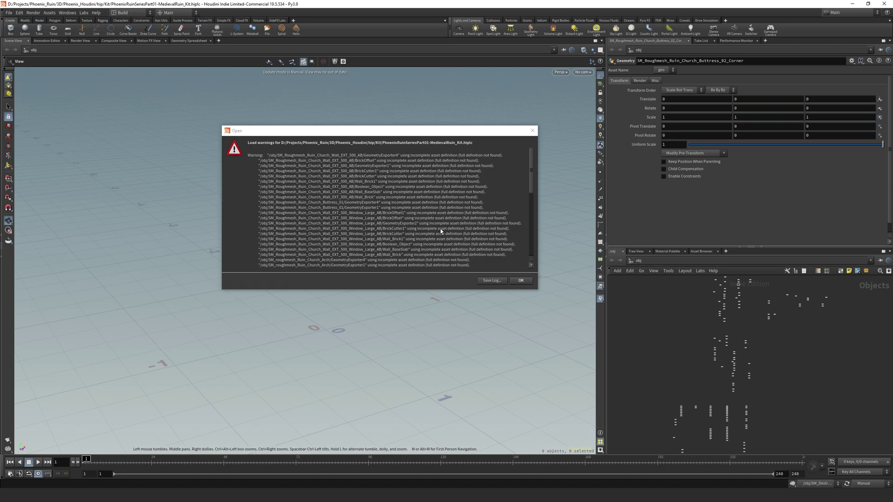
# - Dismiss the load warnings and look over the kit's object nodes in an enlarged network view
pyautogui.click(522, 281)
pyautogui.hotkey('ctrl', 'b')
pyautogui.scroll(10, 460, 311)
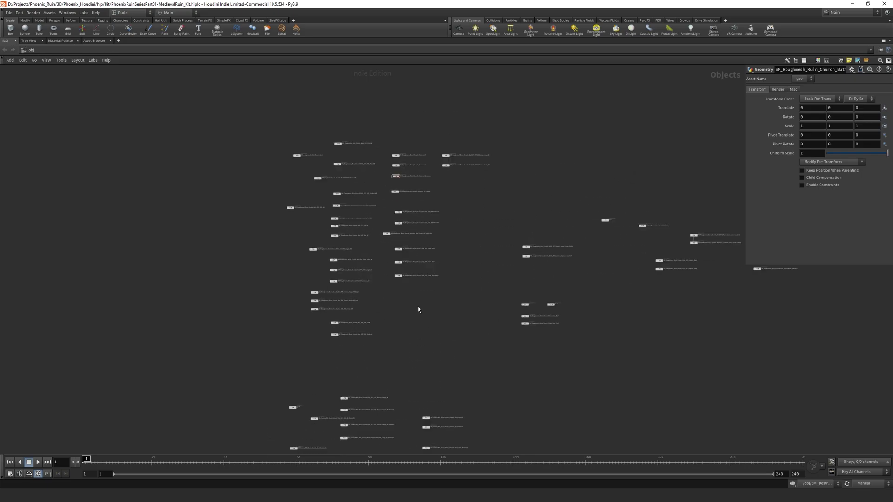
pyautogui.scroll(8, 473, 299)
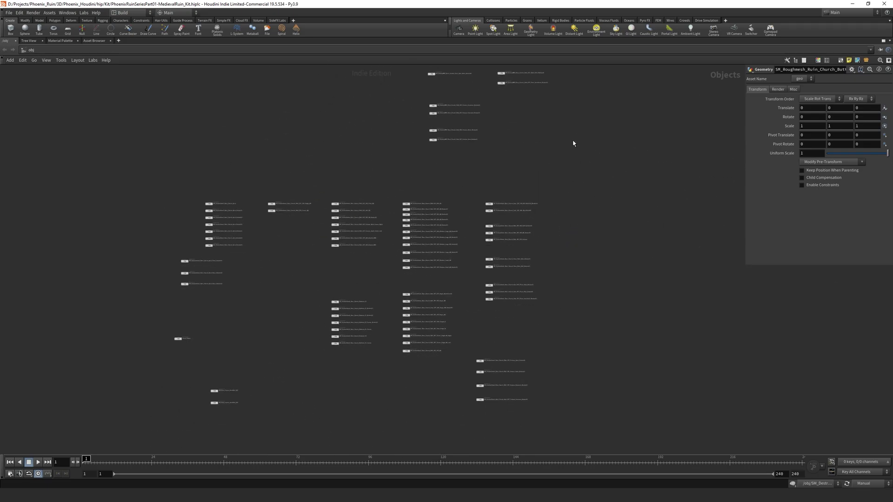
pyautogui.moveTo(495, 265); pyautogui.dragTo(520, 420, button='middle')
pyautogui.scroll(-8, 493, 280)
pyautogui.moveTo(457, 273); pyautogui.dragTo(496, 324, button='middle')
# - Enter the SM_Roughmesh_Ruin_Church_Wall_EXT_500_AB geometry node and look over its network
pyautogui.scroll(7, 488, 312)
pyautogui.scroll(4, 416, 298)
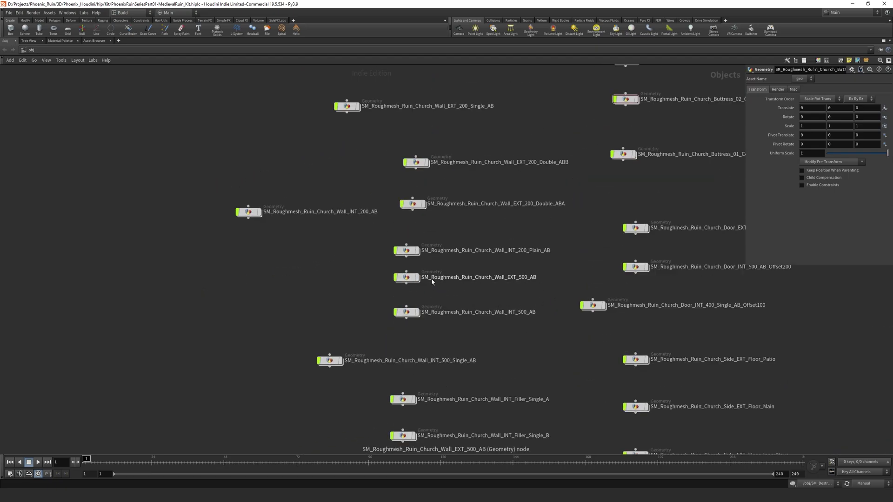
pyautogui.scroll(3, 485, 312)
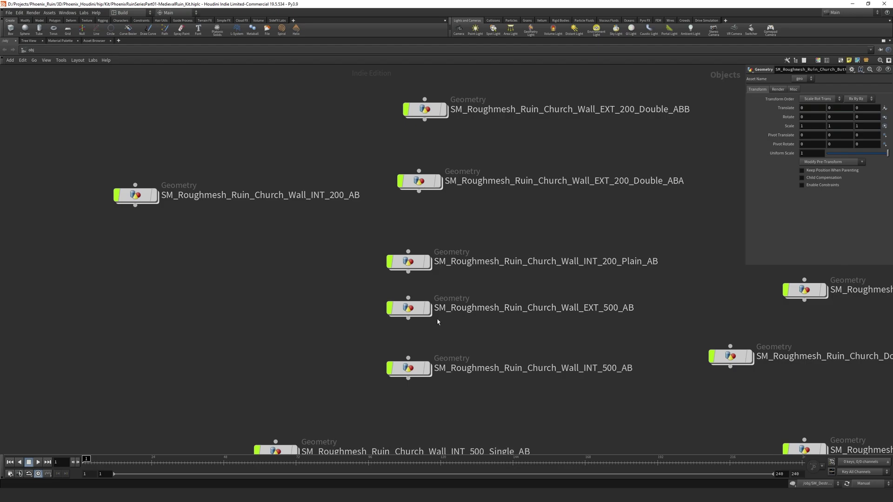
pyautogui.doubleClick(409, 309)
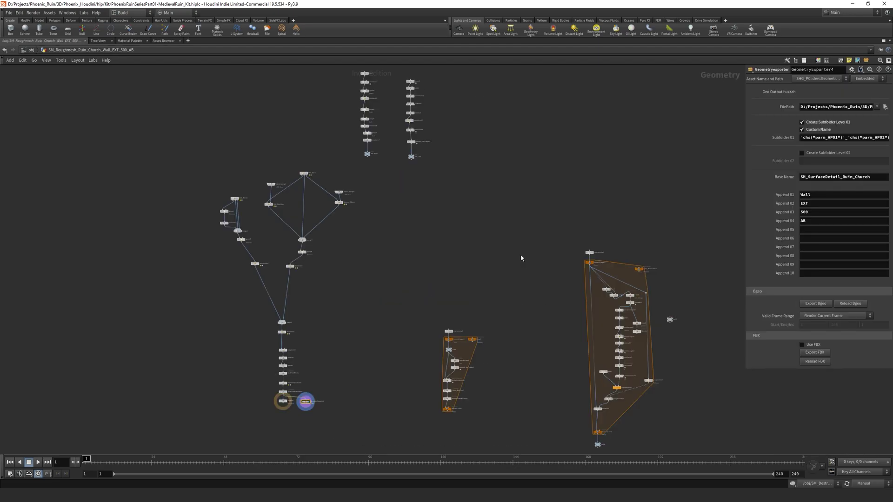
pyautogui.moveTo(474, 283); pyautogui.dragTo(554, 258, button='middle')
pyautogui.scroll(-1, 556, 256)
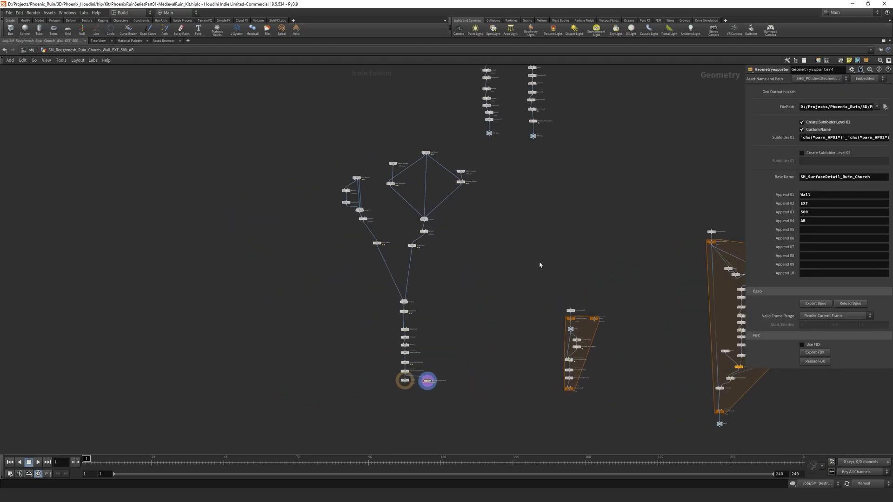
# - Restore the multi-pane layout, widen the parameter and network area, and show the Wall_Brick node's parameters
pyautogui.hotkey('ctrl', 'b')
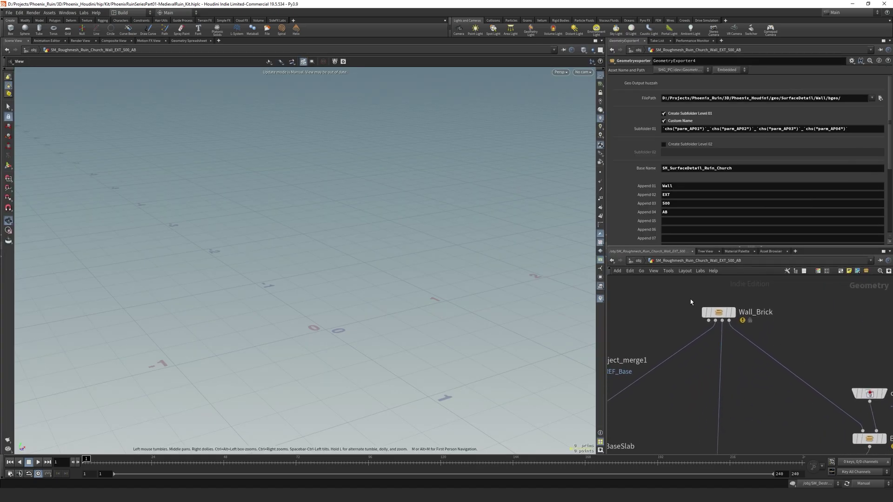
pyautogui.moveTo(606, 312); pyautogui.dragTo(535, 313)
pyautogui.click(675, 295)
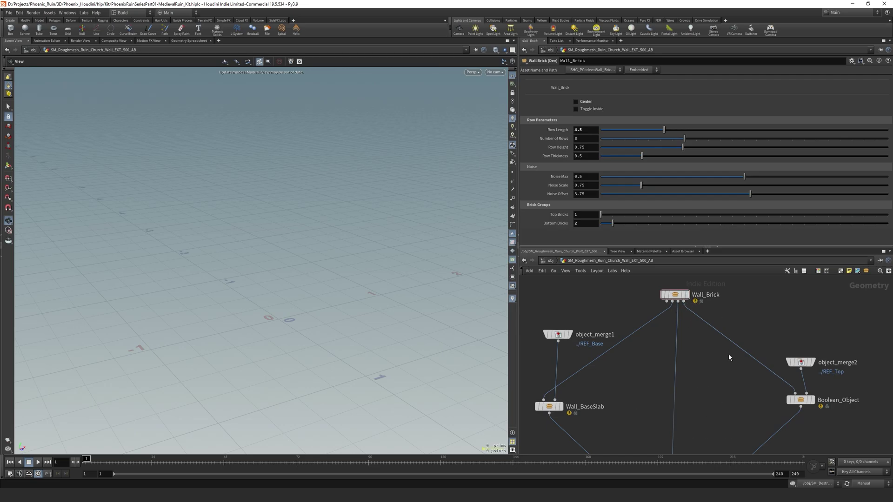
pyautogui.scroll(-4, 728, 346)
pyautogui.moveTo(729, 346); pyautogui.dragTo(690, 403, button='middle')
pyautogui.scroll(3, 687, 410)
pyautogui.moveTo(623, 317); pyautogui.dragTo(701, 387)
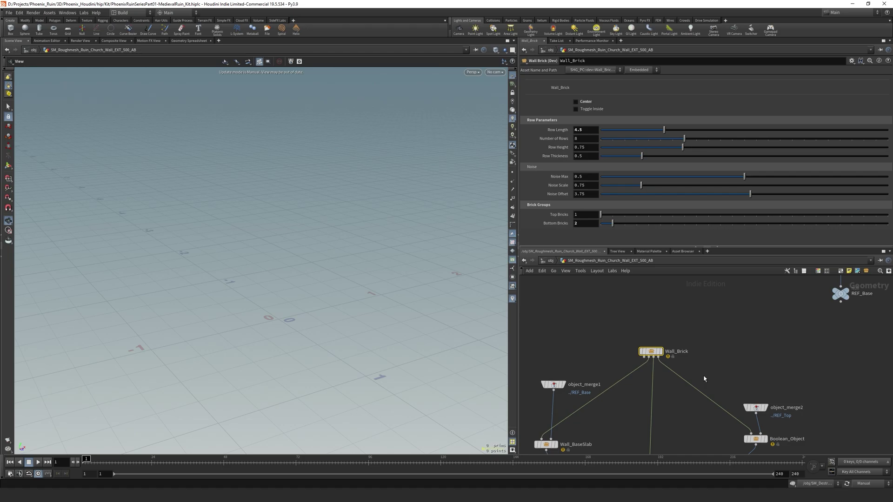
pyautogui.moveTo(737, 347); pyautogui.dragTo(748, 337, button='middle')
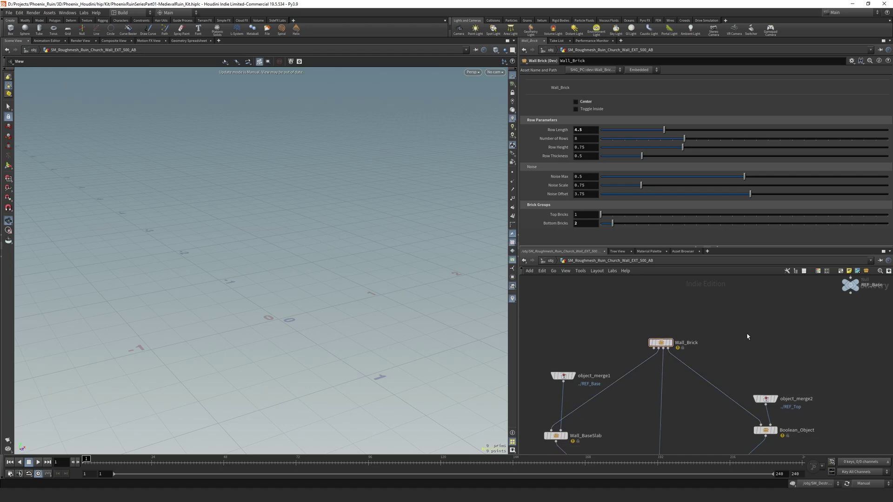
# - Set the update mode to Auto Update and display the Wall_Brick node
pyautogui.click(864, 484)
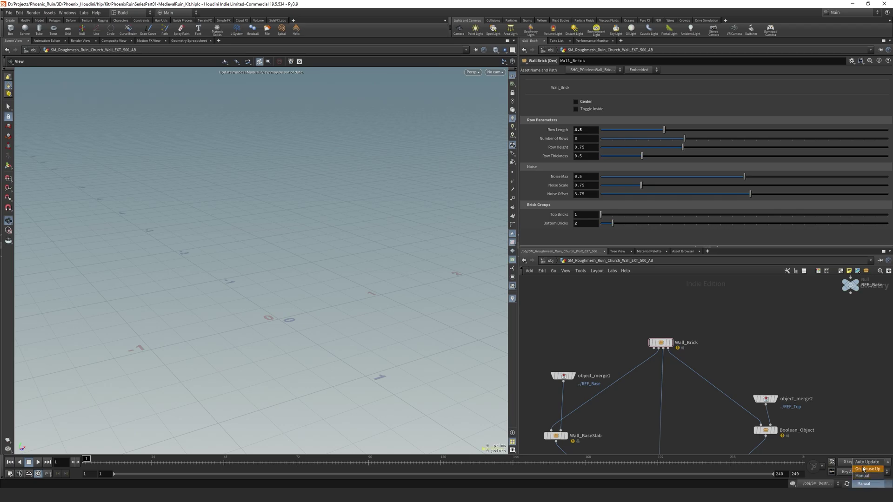
pyautogui.click(858, 461)
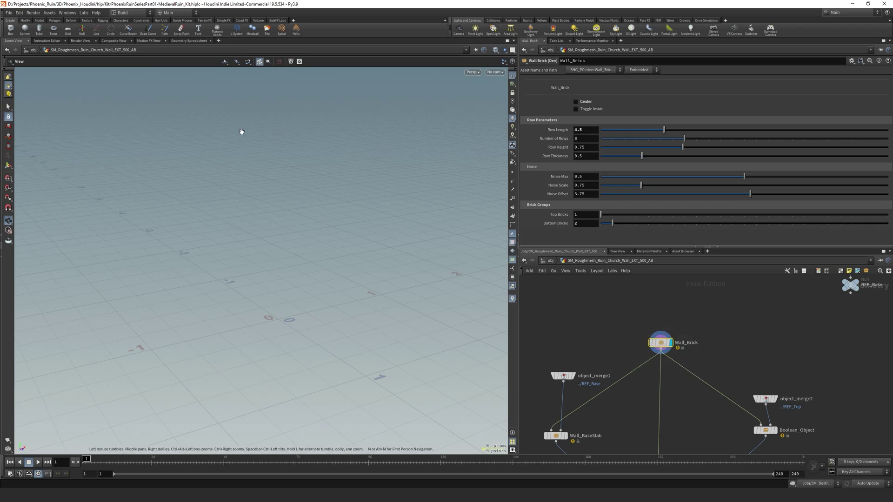
# - Review the Asset Definition Toolbar options in the Asset Manager's configuration
pyautogui.click(69, 13)
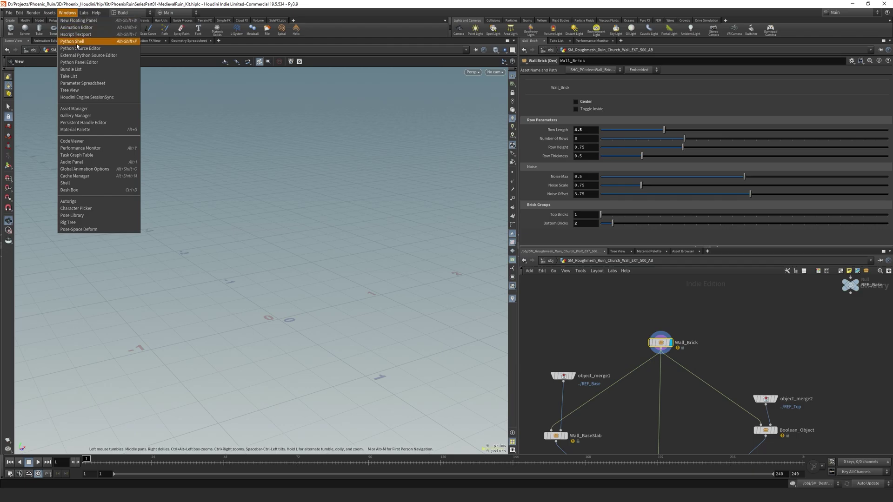
pyautogui.click(80, 109)
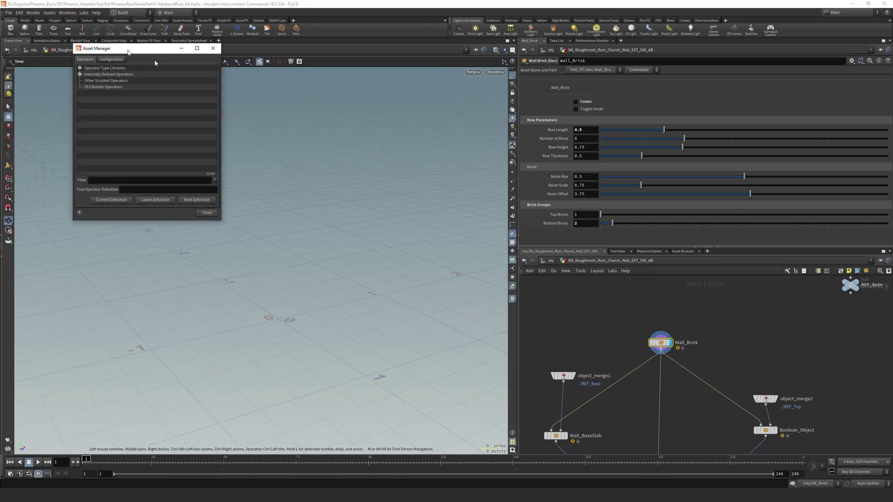
pyautogui.click(277, 116)
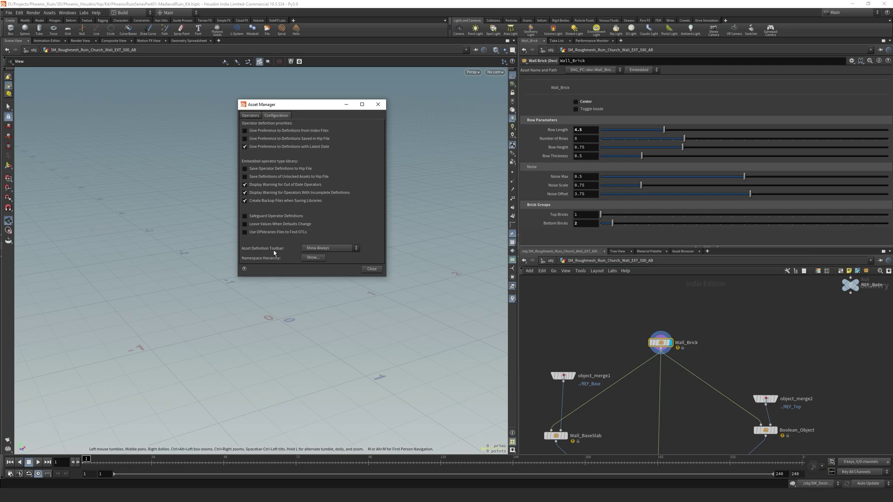
pyautogui.click(327, 250)
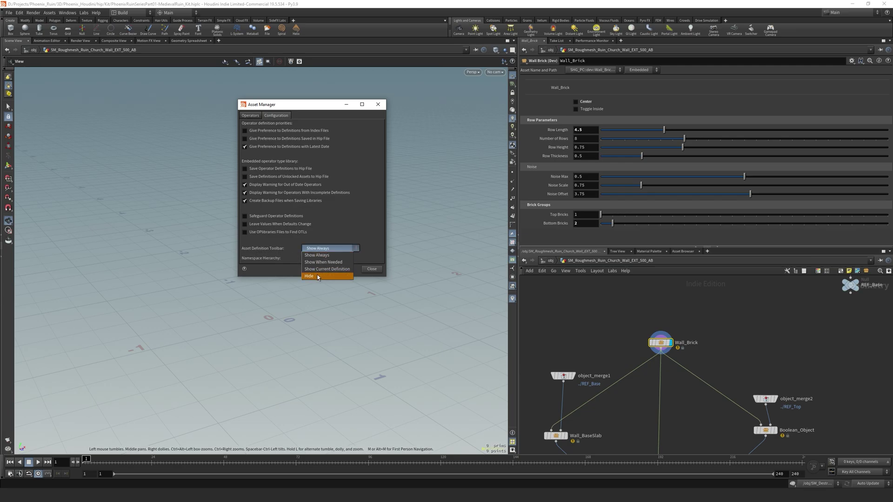
pyautogui.click(380, 266)
pyautogui.click(375, 270)
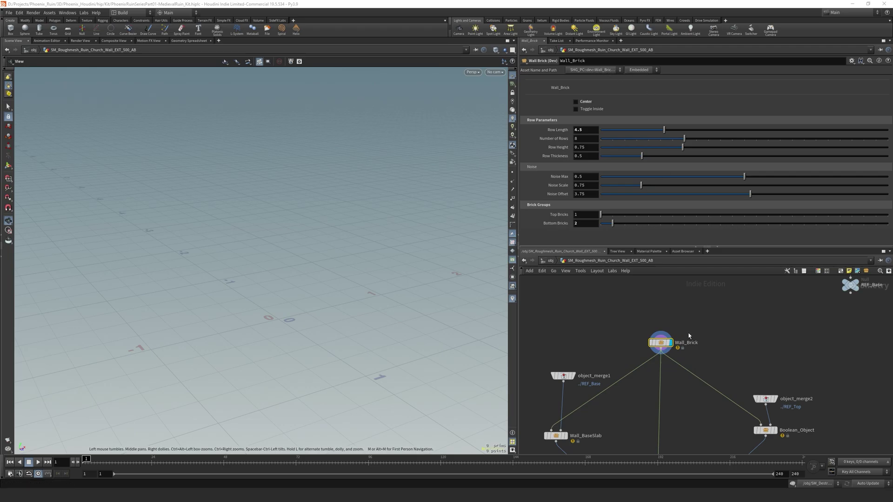
# - Switch the Wall_Brick node to its main 1.0 asset definition and inspect the generated wall
pyautogui.click(598, 70)
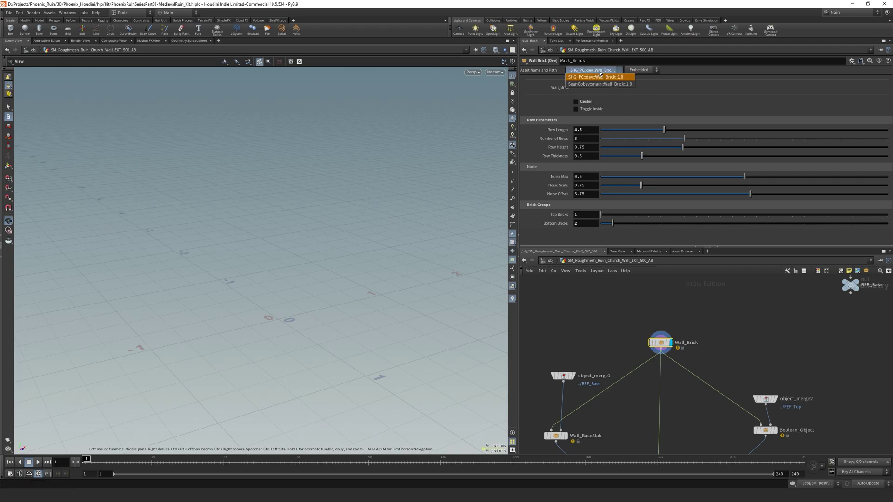
pyautogui.click(598, 76)
pyautogui.click(598, 71)
pyautogui.click(600, 83)
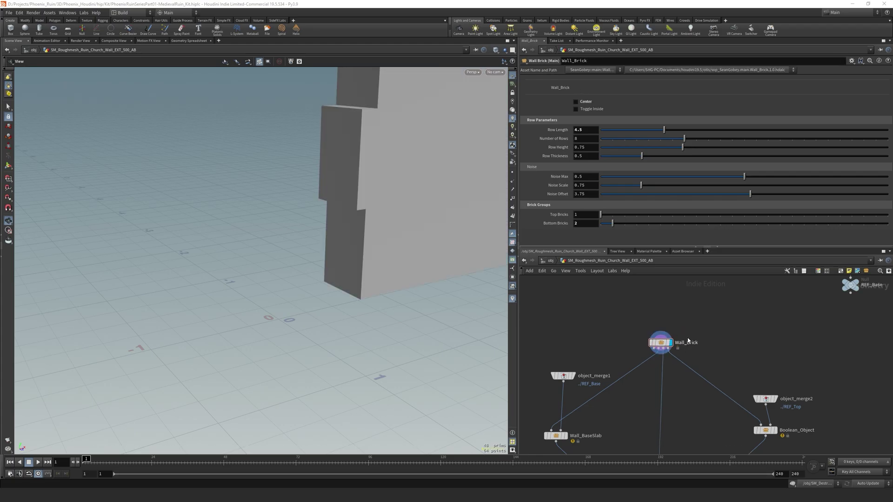
pyautogui.moveTo(373, 158)
pyautogui.mouseDown()
pyautogui.moveTo(352, 240)
pyautogui.moveTo(291, 204)
pyautogui.mouseUp()
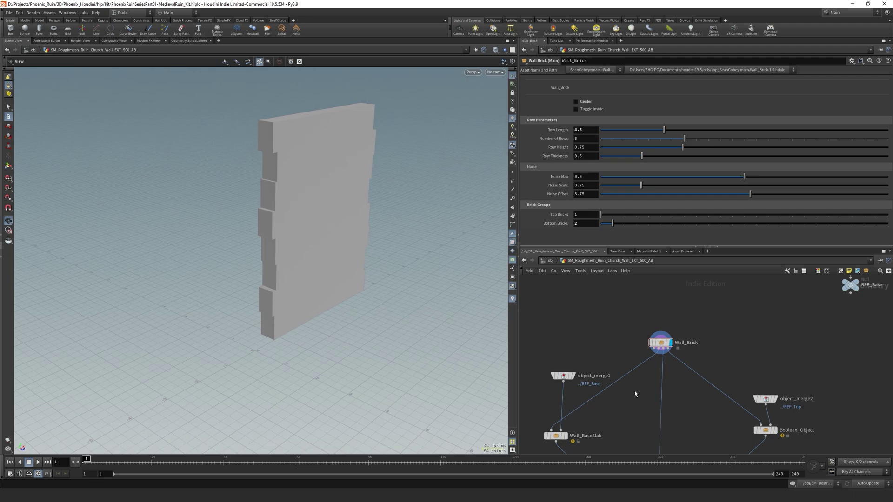
# - Switch the Wall_BaseSlab node to its main 1.0 asset definition and display the base slab
pyautogui.moveTo(633, 391); pyautogui.dragTo(684, 296, button='middle')
pyautogui.moveTo(574, 327); pyautogui.dragTo(662, 375)
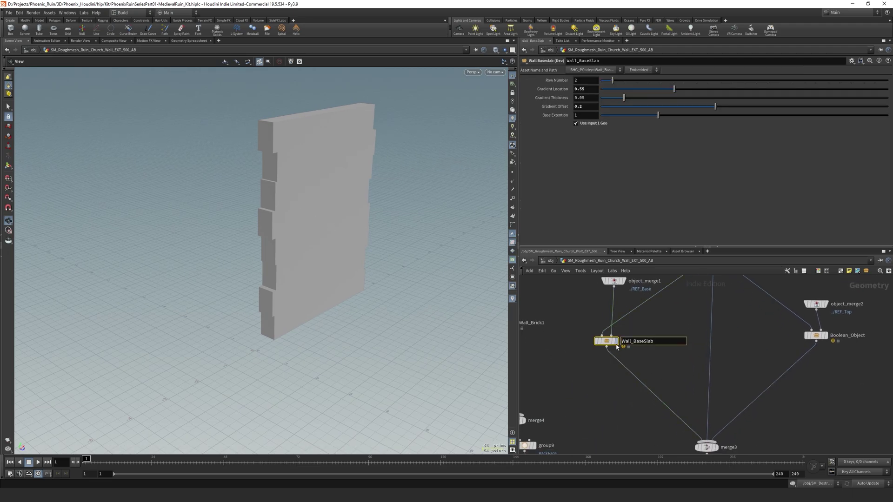
pyautogui.click(607, 343)
pyautogui.click(591, 71)
pyautogui.click(586, 83)
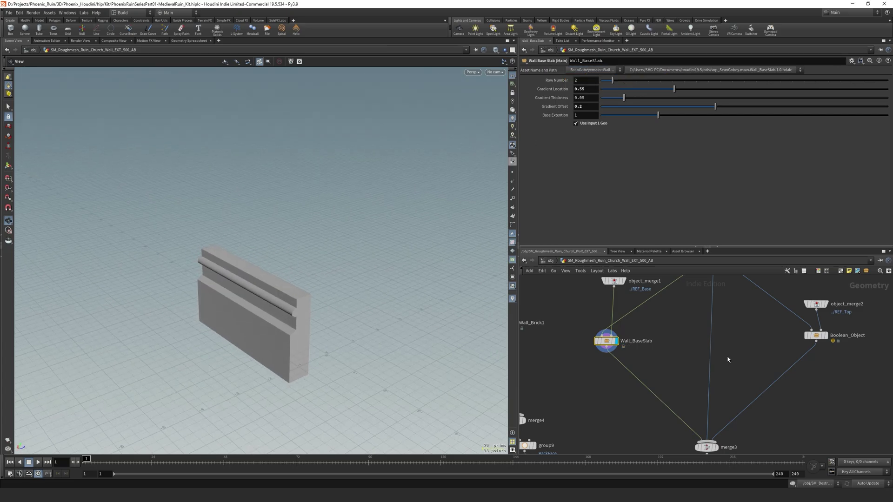
# - Check which asset definitions and definition paths are available for the Boolean_Object node
pyautogui.moveTo(727, 362); pyautogui.dragTo(586, 391, button='middle')
pyautogui.click(670, 384)
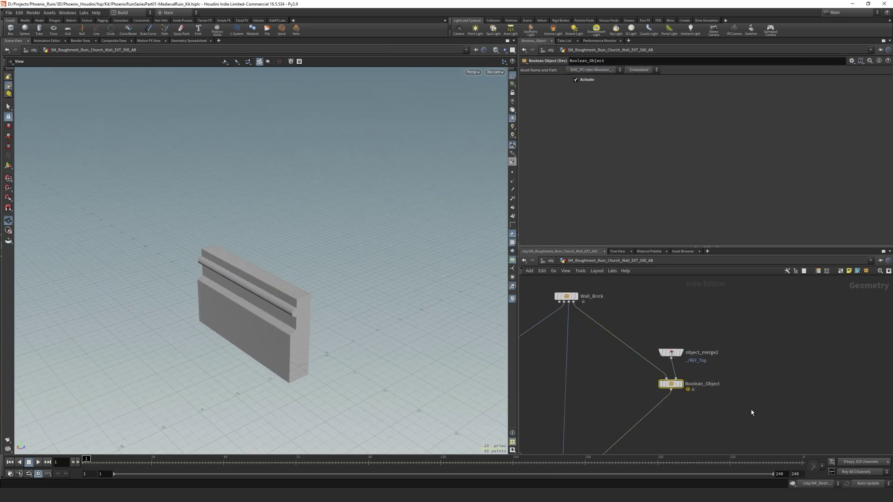
pyautogui.click(590, 71)
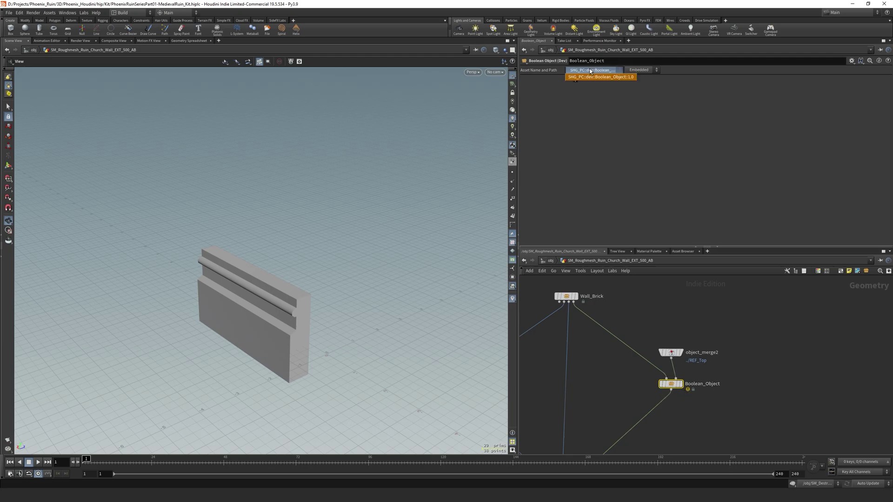
pyautogui.click(633, 77)
pyautogui.click(651, 70)
pyautogui.click(775, 336)
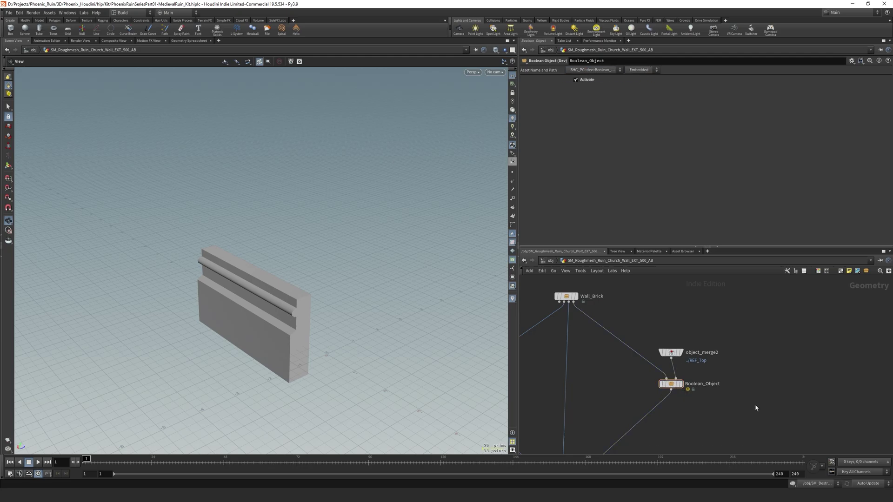
# - Add a Boolean Object (Main) node from the Phoenix Ruin Series assets beside the existing Boolean_Object node
pyautogui.moveTo(686, 432); pyautogui.dragTo(688, 392, button='middle')
pyautogui.press('Tab')
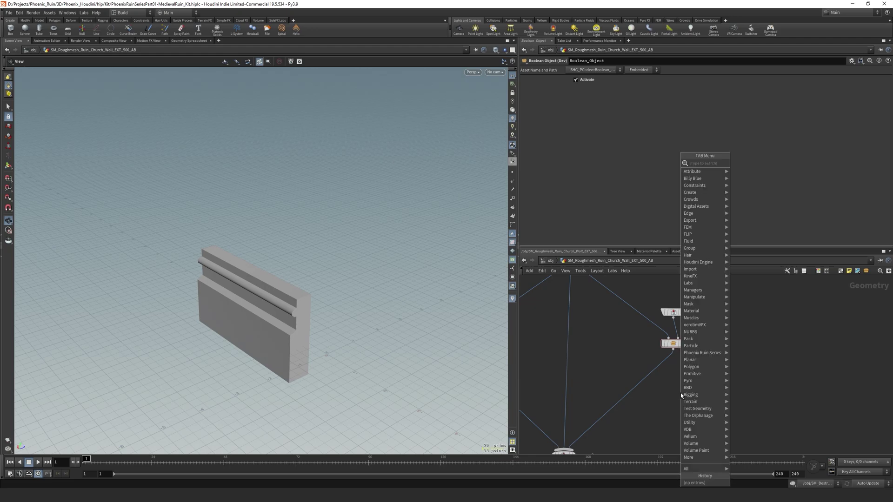
pyautogui.write('bool')
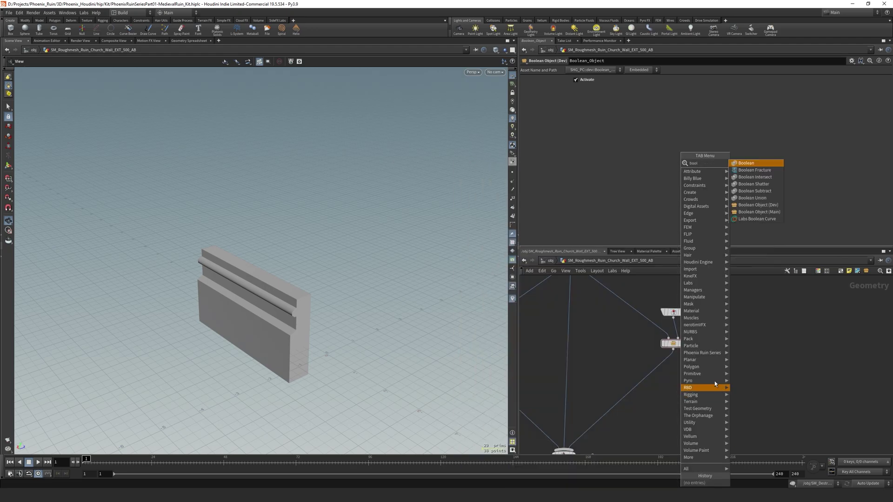
pyautogui.press('Escape')
pyautogui.press('Tab')
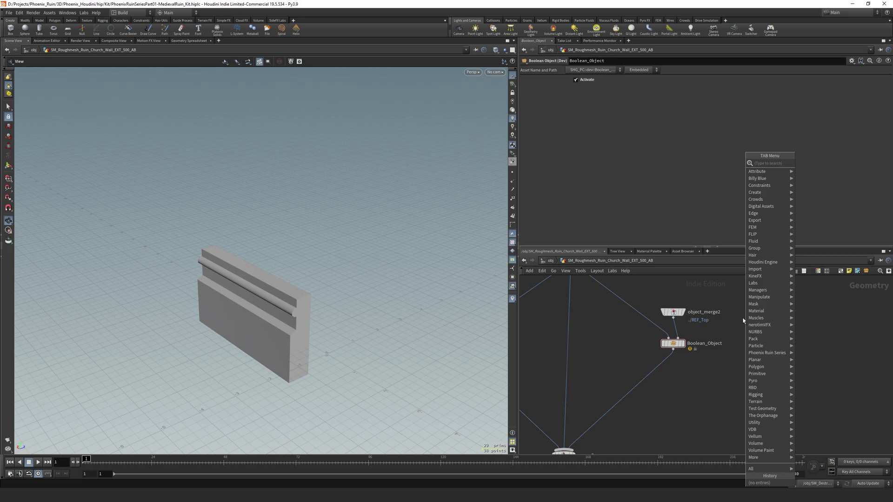
pyautogui.moveTo(770, 353)
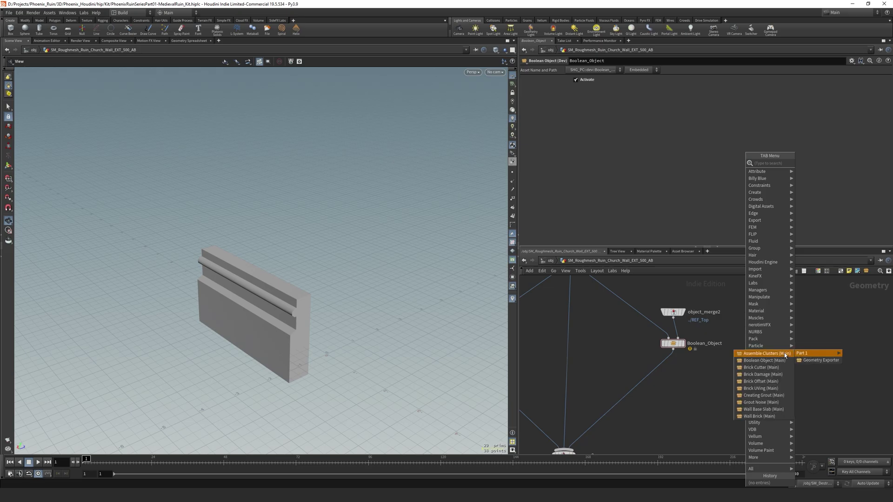
pyautogui.click(767, 361)
pyautogui.click(684, 373)
# - Connect Wall_Brick and object_merge2 to the new BooleanObject1, wire it into the downstream merge in place of Boolean_Object, and display it
pyautogui.moveTo(629, 354); pyautogui.dragTo(642, 384, button='middle')
pyautogui.moveTo(589, 291); pyautogui.dragTo(693, 398)
pyautogui.moveTo(687, 348); pyautogui.dragTo(756, 373)
pyautogui.moveTo(698, 404); pyautogui.dragTo(677, 382)
pyautogui.press('r')
pyautogui.click(576, 81)
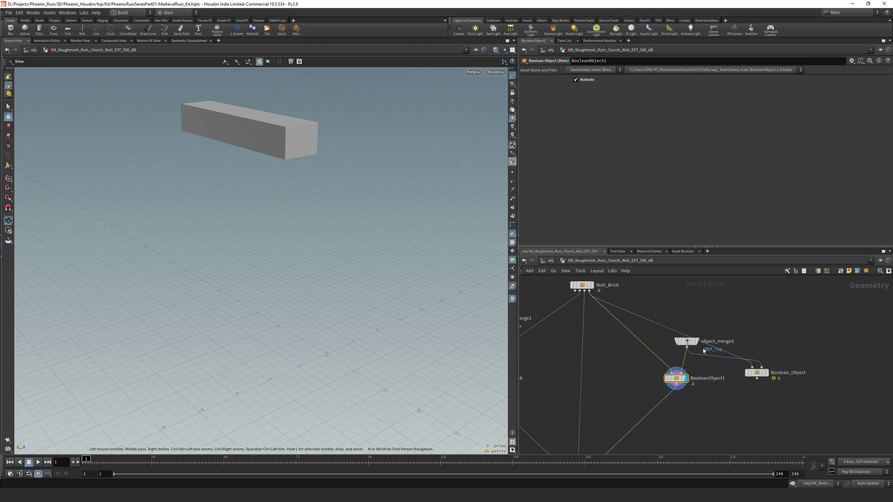
# - Inspect object_merge2's source and trace the reference branch to check the Distance expression on polyextrude1
pyautogui.click(687, 342)
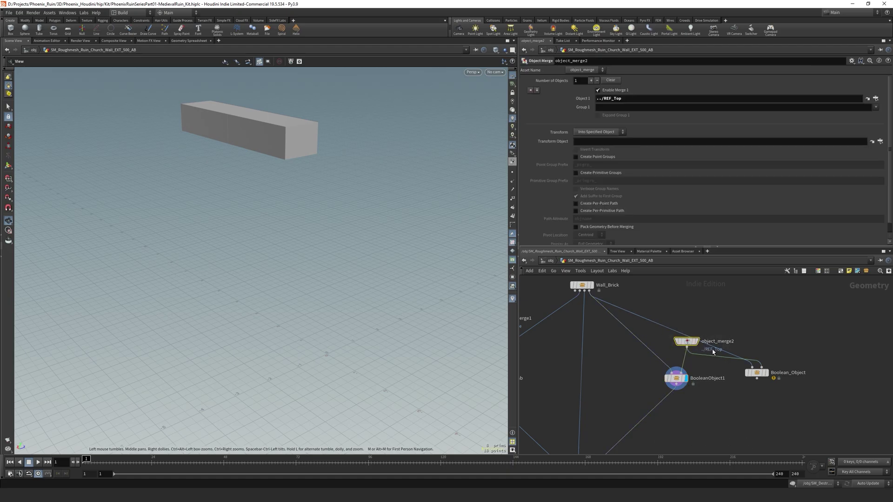
pyautogui.scroll(-3, 713, 352)
pyautogui.moveTo(835, 308); pyautogui.dragTo(762, 375, button='middle')
pyautogui.scroll(2, 817, 279)
pyautogui.moveTo(817, 279); pyautogui.dragTo(760, 388, button='middle')
pyautogui.scroll(3, 713, 426)
pyautogui.moveTo(713, 426); pyautogui.dragTo(726, 375, button='middle')
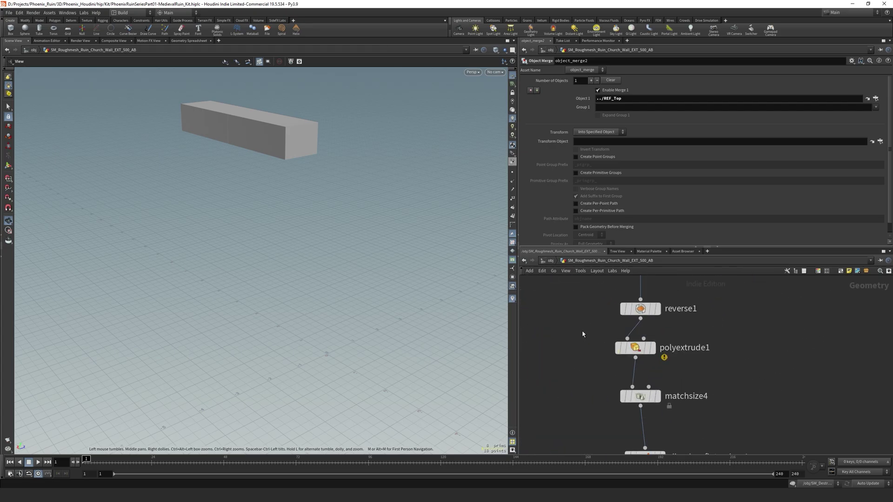
pyautogui.click(636, 348)
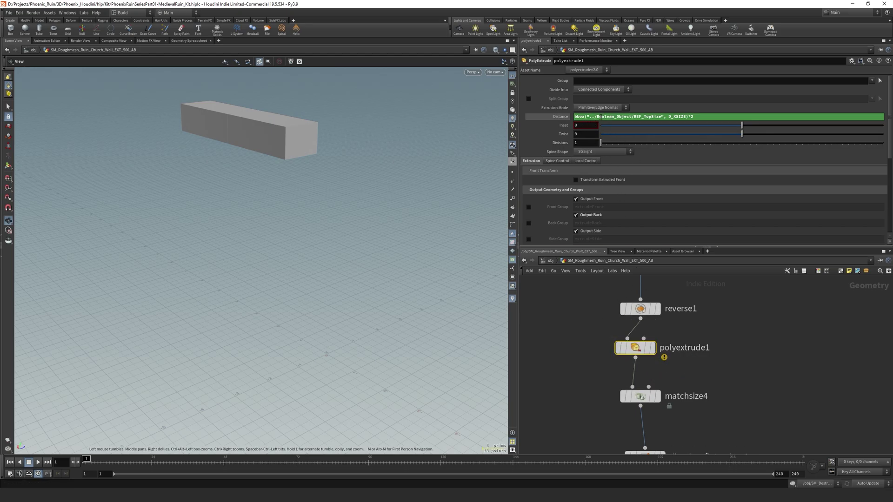
pyautogui.scroll(-3, 693, 338)
pyautogui.moveTo(736, 392); pyautogui.dragTo(798, 291, button='middle')
pyautogui.scroll(1, 721, 343)
pyautogui.moveTo(721, 343); pyautogui.dragTo(787, 371, button='middle')
pyautogui.scroll(1, 787, 371)
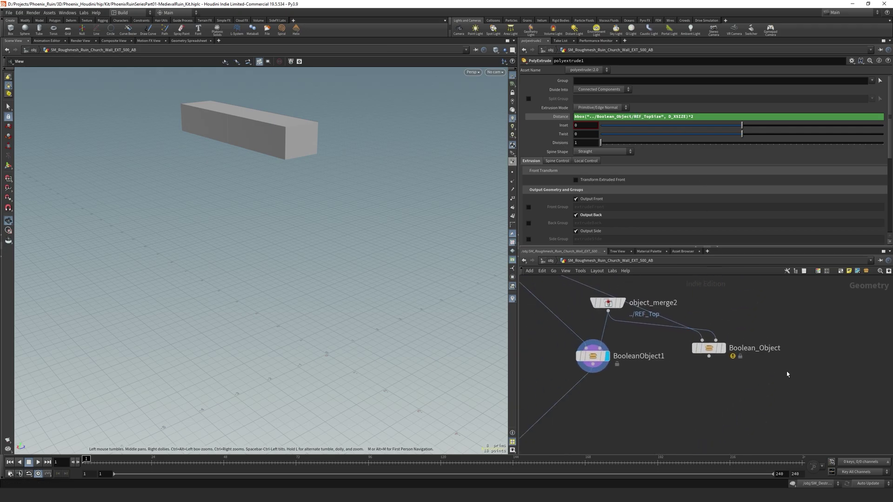
# - Look inside the old Boolean_Object and the new BooleanObject1 to compare their contents
pyautogui.doubleClick(709, 349)
pyautogui.press('u')
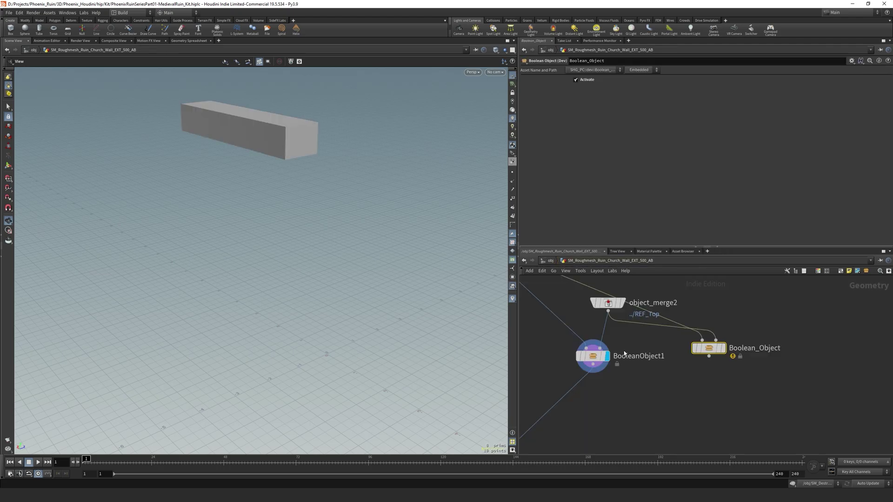
pyautogui.doubleClick(590, 355)
pyautogui.scroll(2, 623, 394)
pyautogui.moveTo(621, 328); pyautogui.dragTo(696, 366)
pyautogui.click(615, 261)
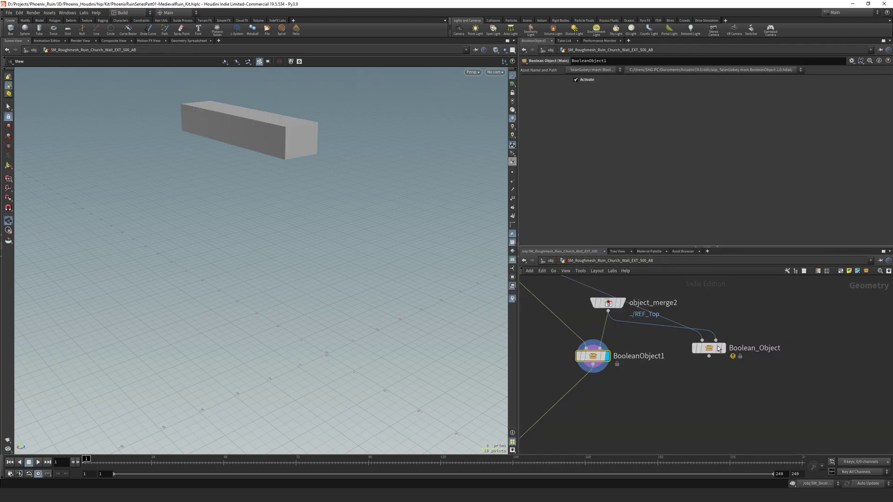
# - Delete the old Boolean_Object node, keeping the replacement node's name as it is
pyautogui.click(703, 349)
pyautogui.press('Delete')
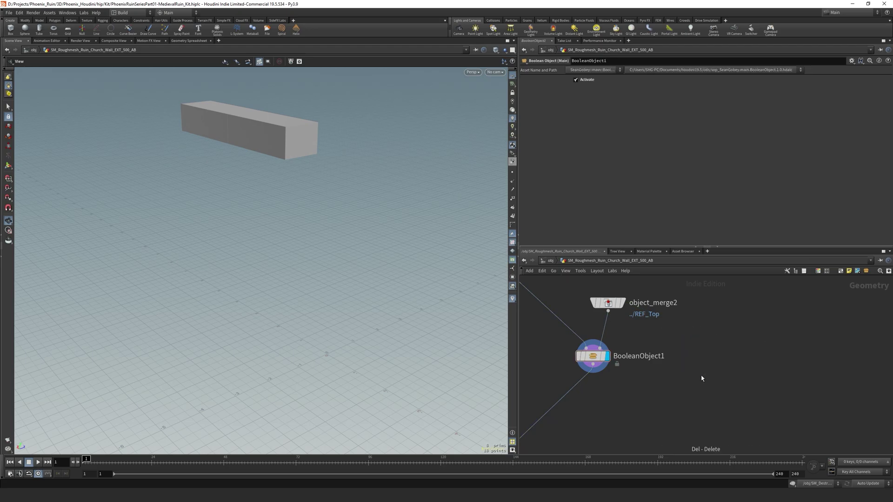
pyautogui.doubleClick(654, 357)
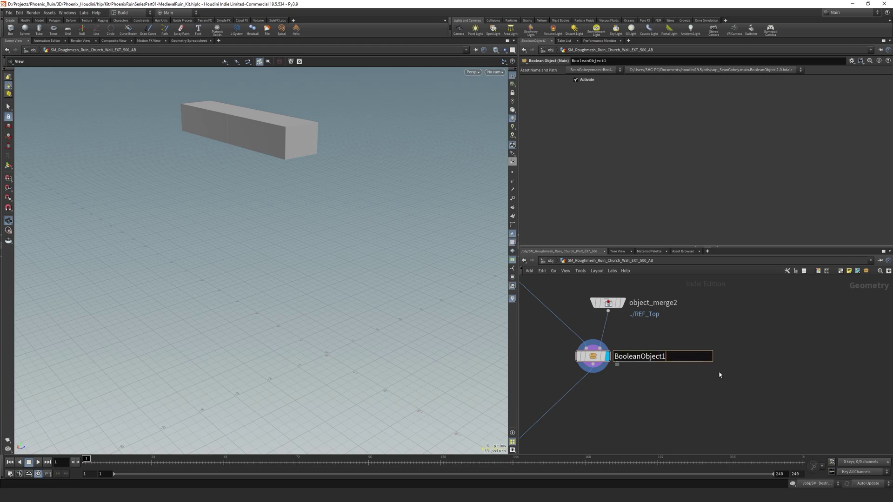
pyautogui.click(643, 400)
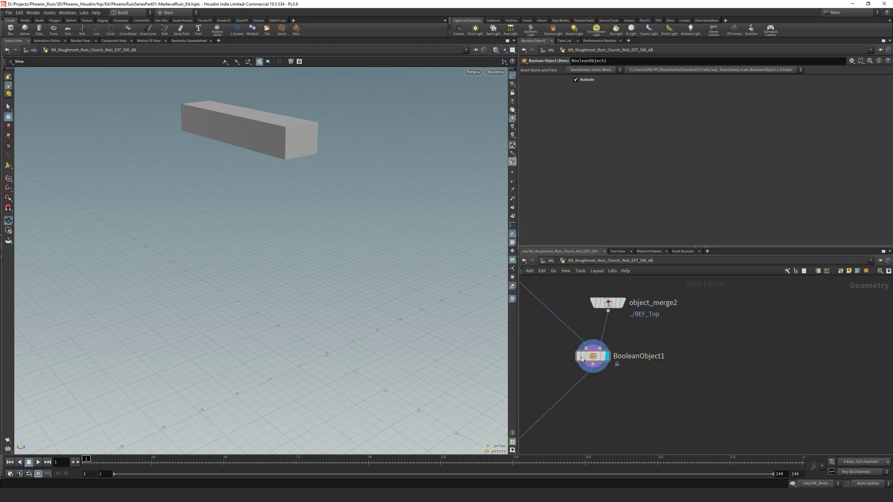
# - Change polyextrude1's Distance expression to bbox("../BooleanObject1/REF_TopSize", D_XSIZE)*2
pyautogui.scroll(-3, 683, 373)
pyautogui.moveTo(696, 363); pyautogui.dragTo(646, 431, button='middle')
pyautogui.moveTo(749, 284); pyautogui.dragTo(668, 426, button='middle')
pyautogui.scroll(2, 666, 357)
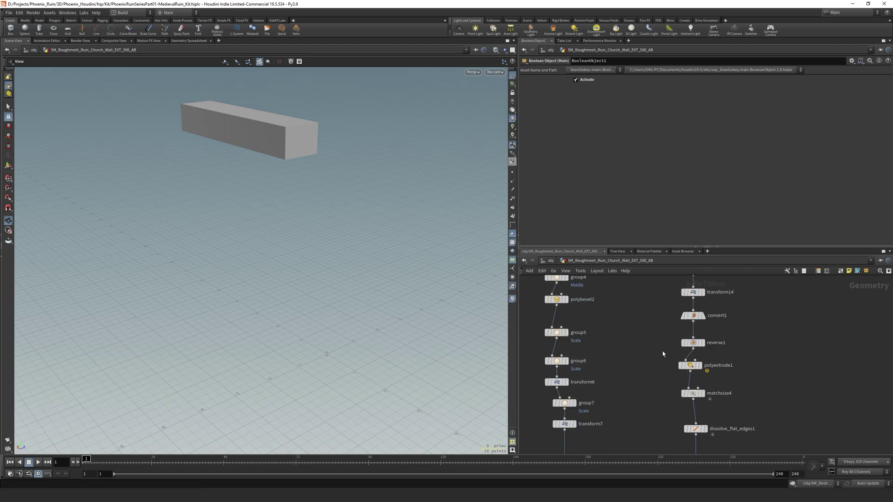
pyautogui.click(688, 365)
pyautogui.moveTo(622, 399); pyautogui.dragTo(682, 281, button='middle')
pyautogui.moveTo(653, 437); pyautogui.dragTo(777, 349, button='middle')
pyautogui.scroll(1, 758, 377)
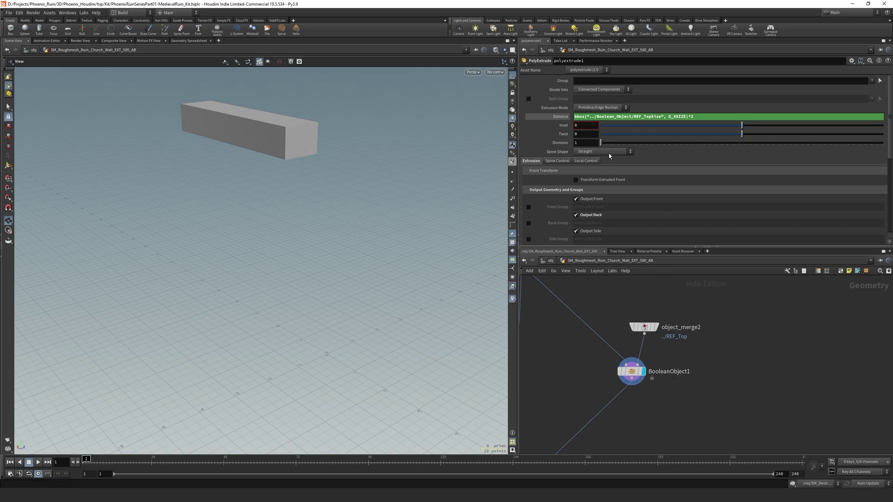
pyautogui.press('BackSpace')
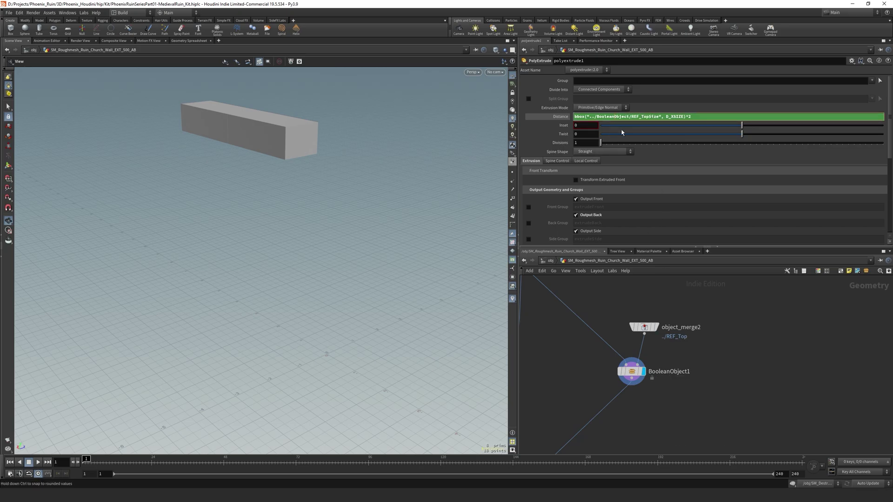
pyautogui.write('1')
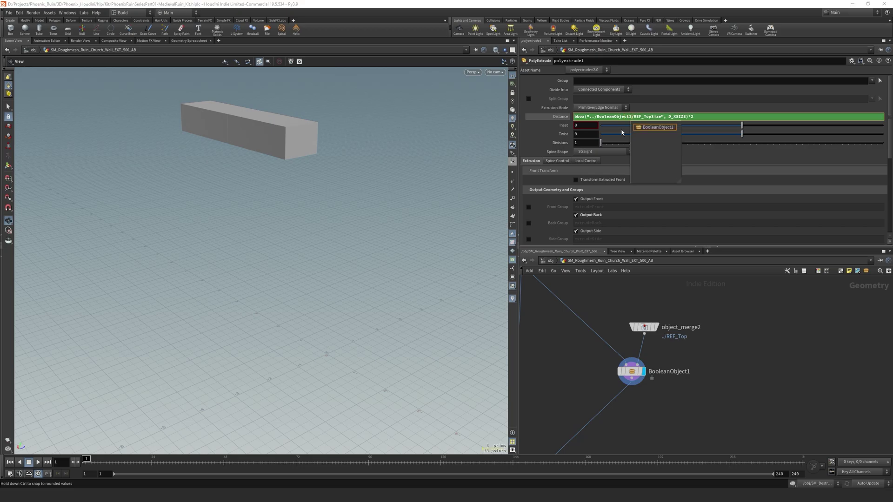
pyautogui.press('Return')
# - Display the combined wall geometry at the merge3 node
pyautogui.press('h')
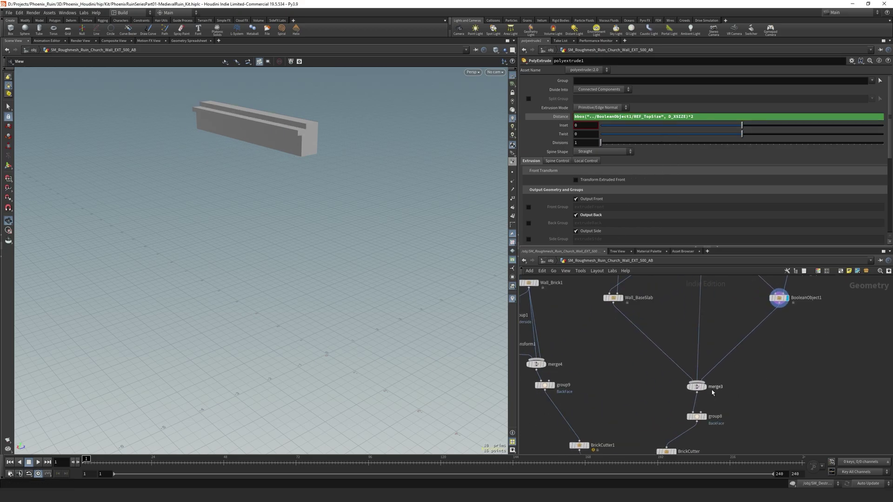
pyautogui.click(705, 386)
pyautogui.moveTo(769, 374); pyautogui.dragTo(805, 358, button='middle')
# - Switch both the BrickCutter1 and BrickCutter nodes to the main 1.0 asset definition, with BrickCutter displayed
pyautogui.moveTo(655, 385); pyautogui.dragTo(680, 294, button='middle')
pyautogui.scroll(3, 686, 375)
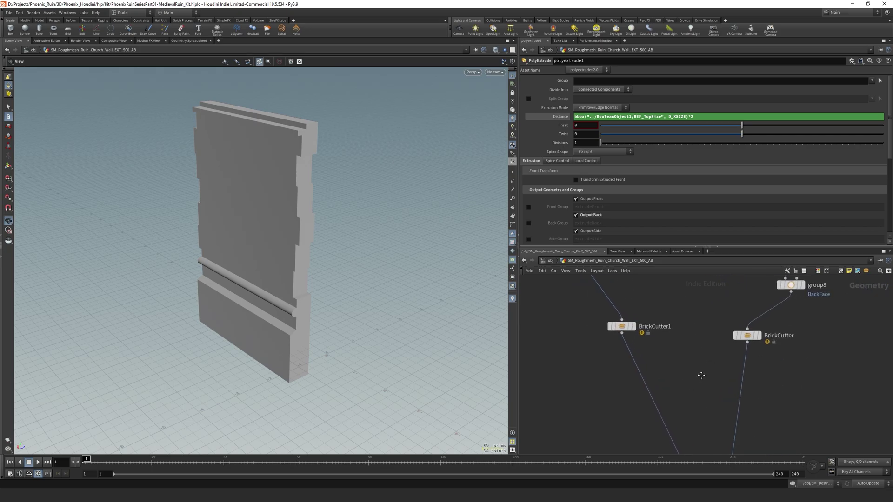
pyautogui.moveTo(570, 306); pyautogui.dragTo(691, 384)
pyautogui.click(598, 70)
pyautogui.click(598, 80)
pyautogui.click(761, 338)
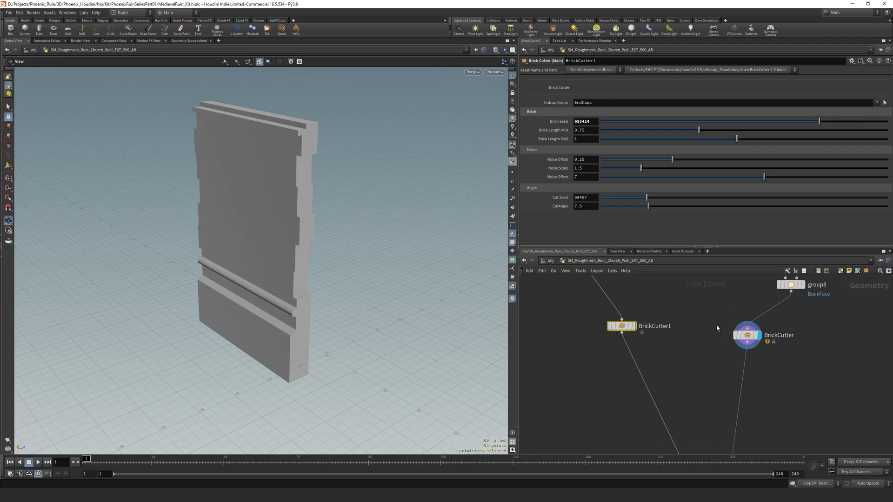
pyautogui.click(605, 70)
pyautogui.click(607, 82)
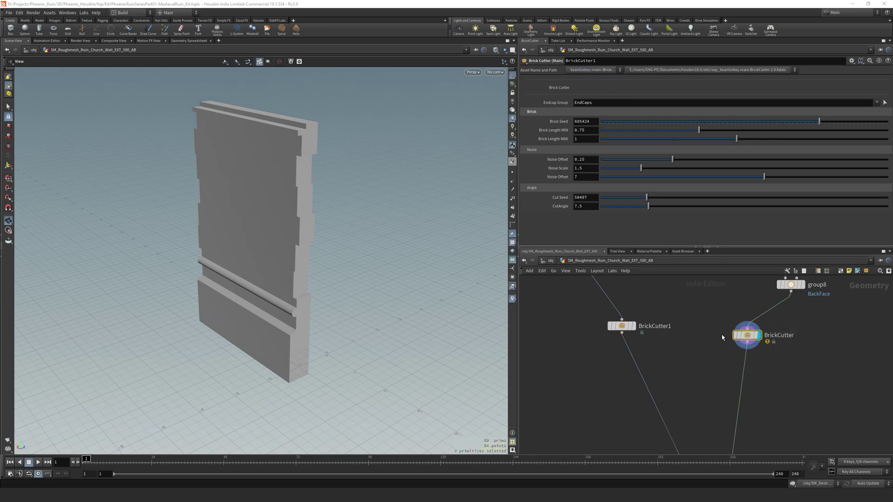
# - Display merge1, switch the BrickOffset node to its main 1.0 asset definition, and display its result
pyautogui.scroll(-3, 696, 362)
pyautogui.moveTo(721, 445); pyautogui.dragTo(709, 326, button='middle')
pyautogui.scroll(4, 707, 353)
pyautogui.click(701, 328)
pyautogui.click(686, 368)
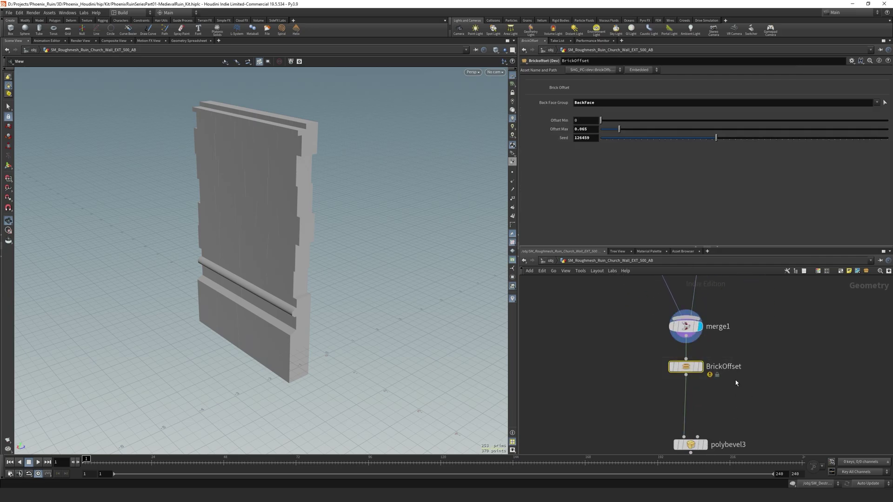
pyautogui.click(590, 72)
pyautogui.click(596, 80)
pyautogui.click(700, 367)
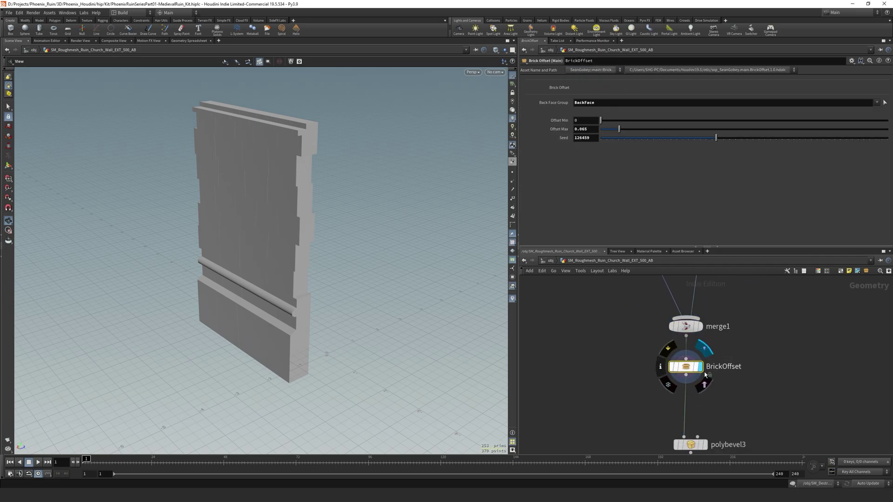
# - Switch the GeometryExporter1 node to its main 1.1 asset definition and display it
pyautogui.scroll(-10, 632, 339)
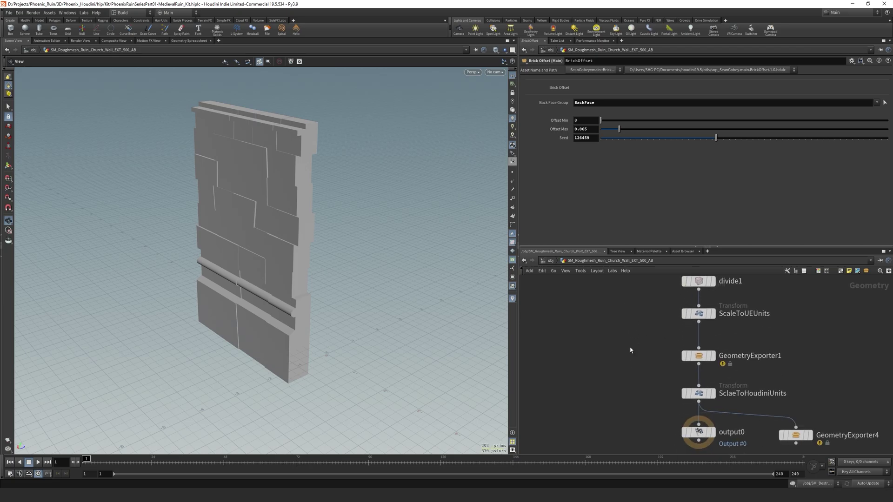
pyautogui.click(698, 355)
pyautogui.click(599, 69)
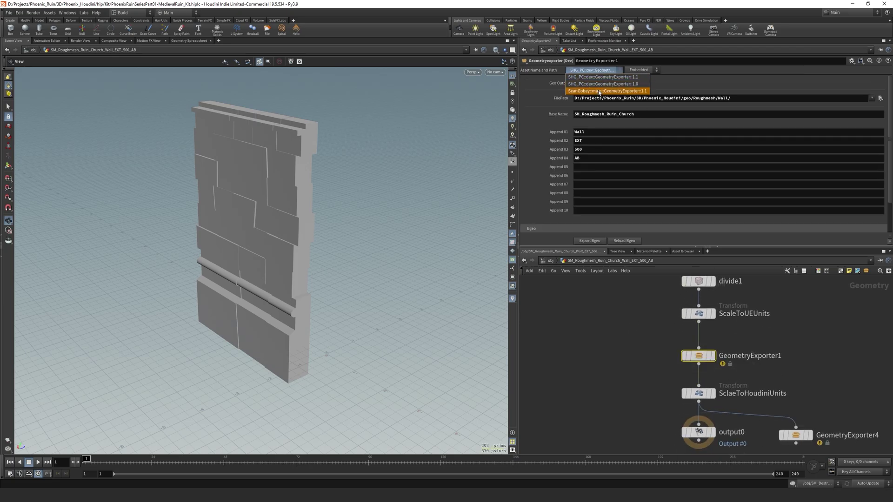
pyautogui.click(593, 91)
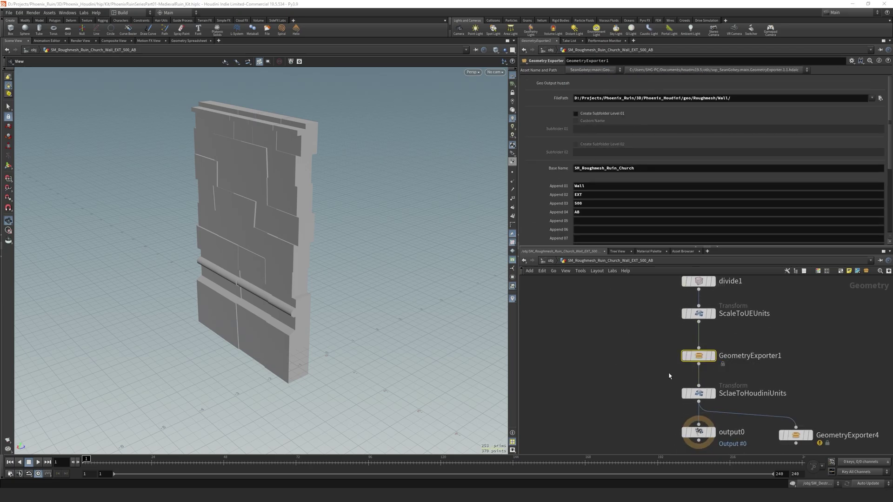
pyautogui.click(749, 356)
pyautogui.click(634, 358)
pyautogui.press('r')
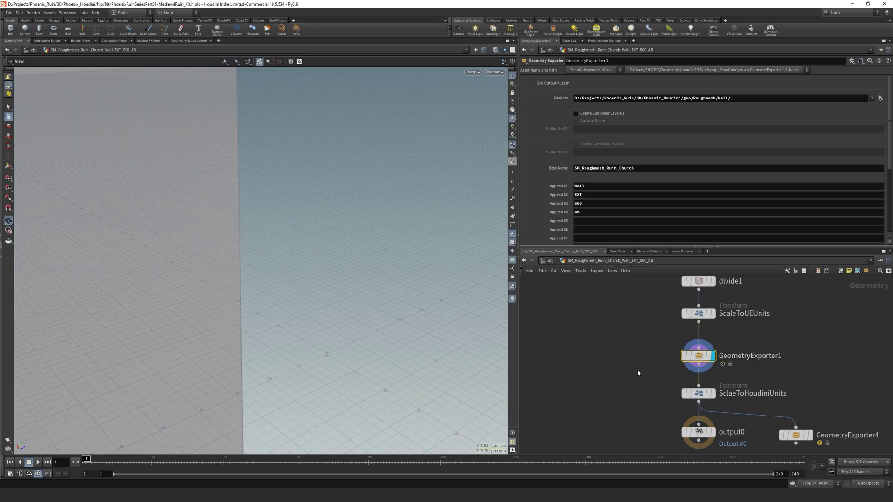
# - Display the output0 node and inspect the finished wall in the viewport
pyautogui.moveTo(636, 372); pyautogui.dragTo(632, 319, button='middle')
pyautogui.click(712, 382)
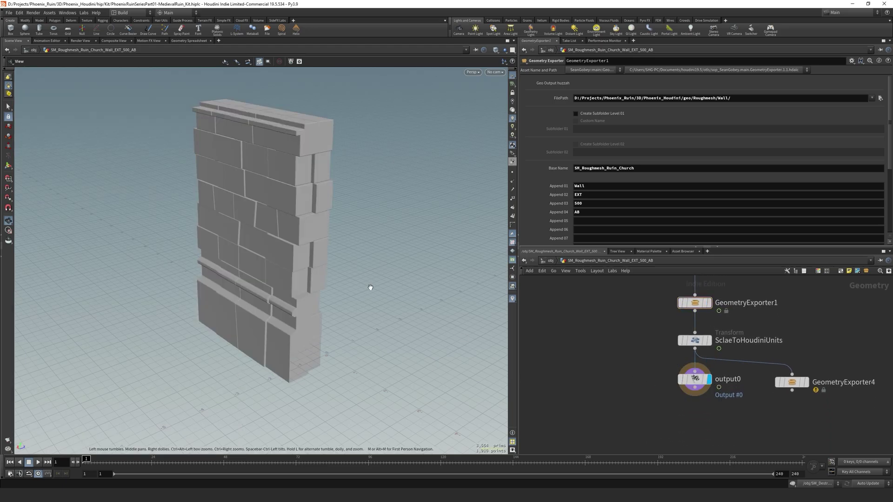
pyautogui.moveTo(380, 205); pyautogui.dragTo(231, 199)
pyautogui.scroll(-5, 581, 332)
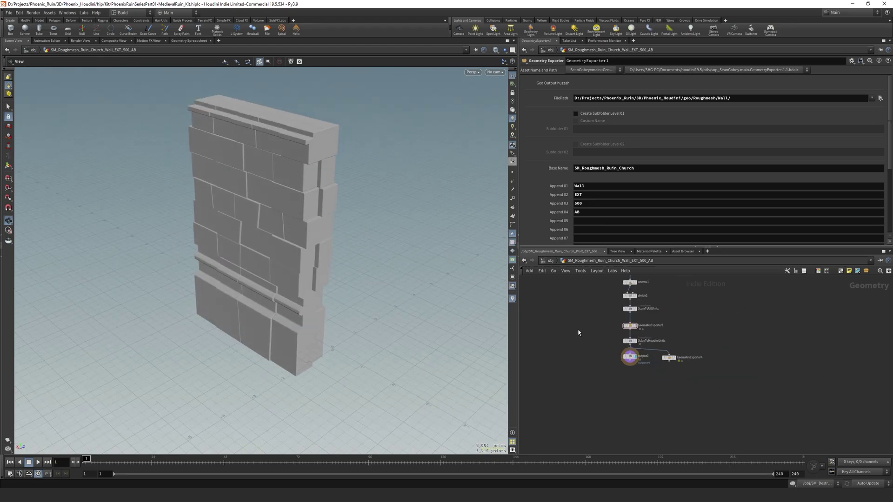
# - Look over the wall's upstream node network and the kit's geometry objects at object level
pyautogui.moveTo(733, 301); pyautogui.dragTo(811, 381, button='middle')
pyautogui.scroll(-2, 821, 383)
pyautogui.moveTo(840, 316); pyautogui.dragTo(864, 329, button='middle')
pyautogui.scroll(4, 824, 343)
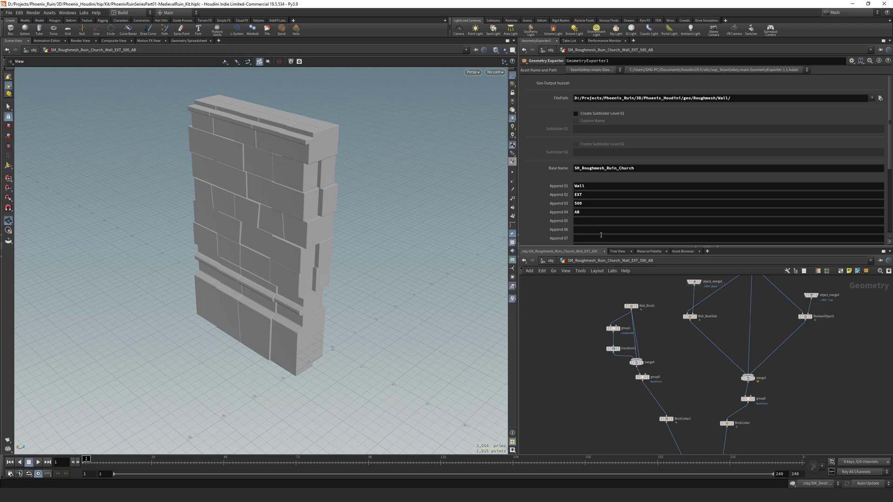
pyautogui.click(551, 260)
pyautogui.scroll(-3, 757, 355)
pyautogui.scroll(3, 633, 292)
pyautogui.scroll(2, 671, 343)
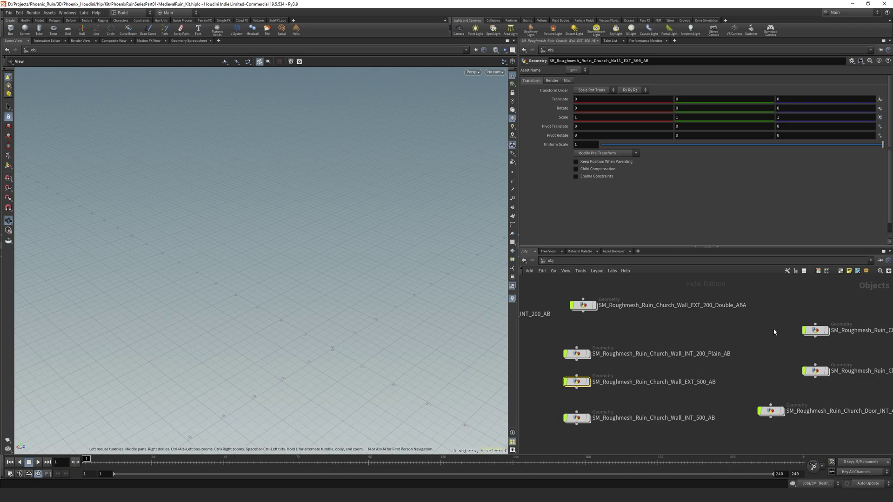
# - Reopen SM_Roughmesh_Ruin_Church_Wall_EXT_500_AB to view the end of its network, and return to the overview of all kit objects
pyautogui.doubleClick(577, 382)
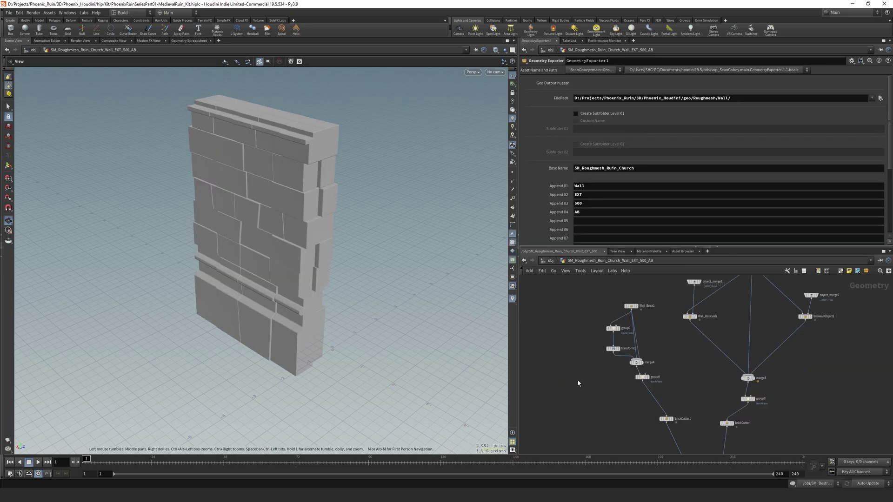
pyautogui.scroll(-3, 578, 383)
pyautogui.moveTo(578, 383); pyautogui.dragTo(581, 276, button='middle')
pyautogui.moveTo(714, 384); pyautogui.dragTo(769, 325, button='middle')
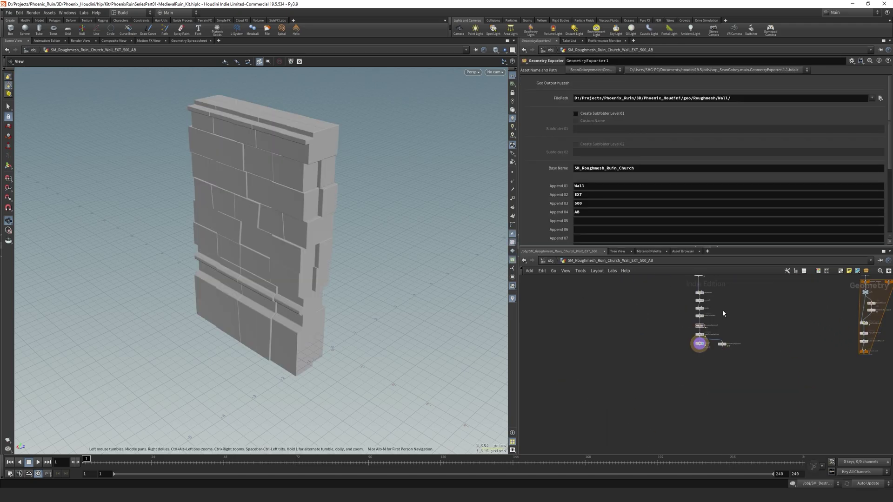
pyautogui.click(551, 260)
pyautogui.scroll(-4, 632, 369)
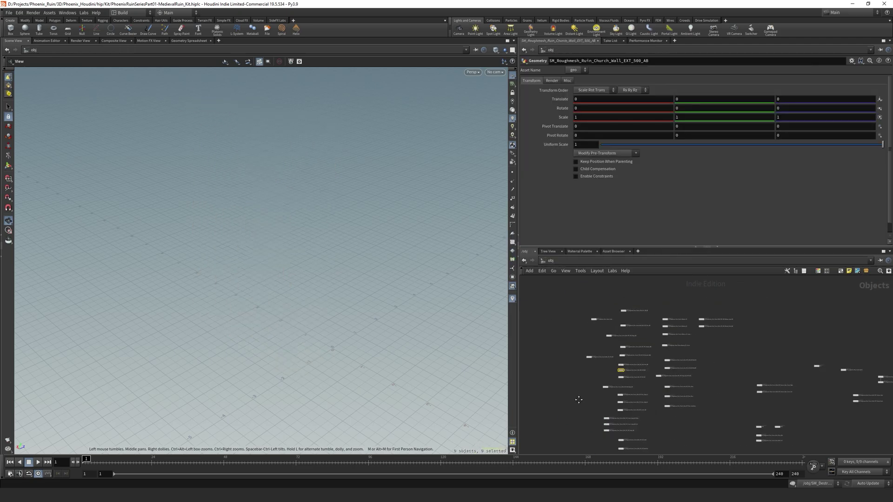
# - Look over the kit's SurfaceDetail objects at object level and set the scene's update mode to Manual
pyautogui.scroll(8, 593, 354)
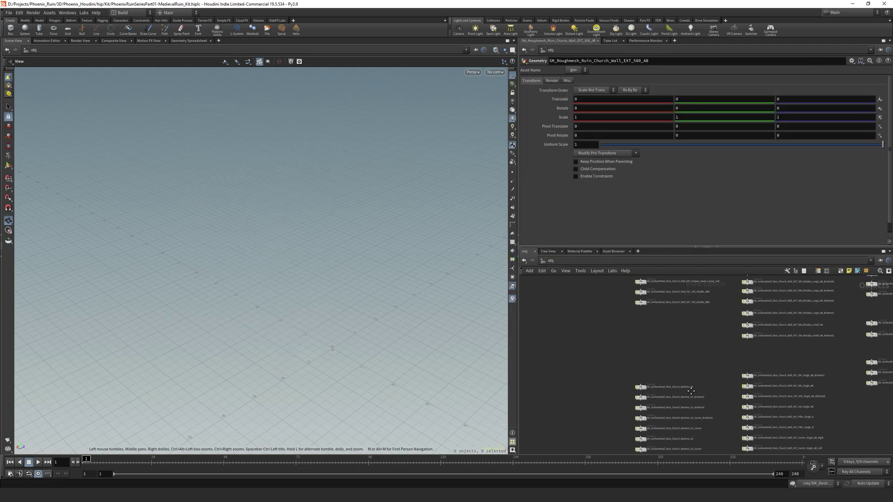
pyautogui.moveTo(768, 419); pyautogui.dragTo(580, 322, button='middle')
pyautogui.moveTo(698, 444); pyautogui.dragTo(714, 391, button='middle')
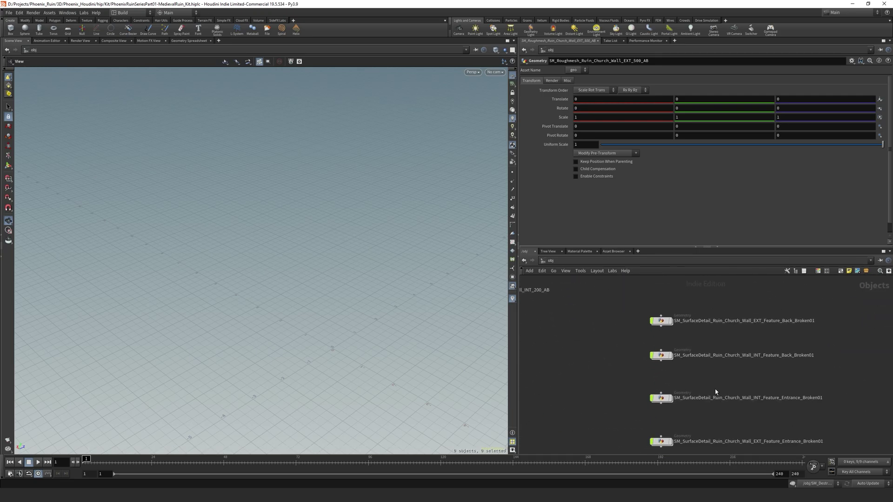
pyautogui.scroll(3, 679, 395)
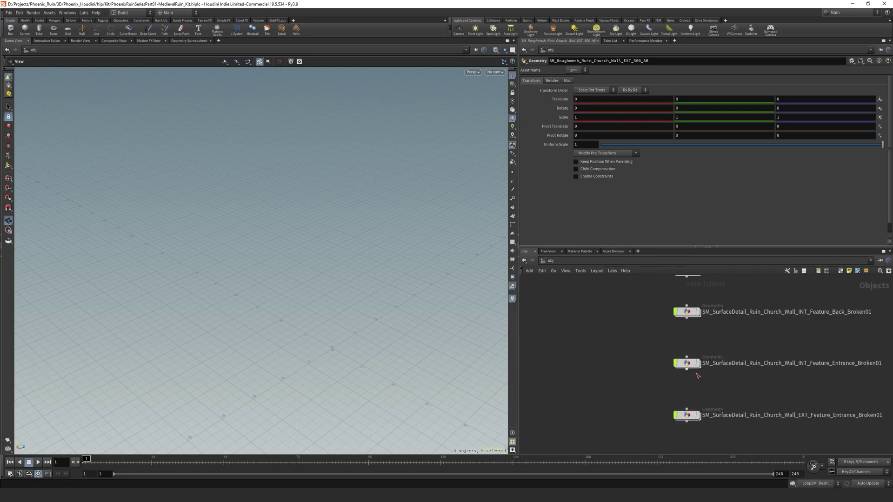
pyautogui.click(867, 483)
pyautogui.click(862, 476)
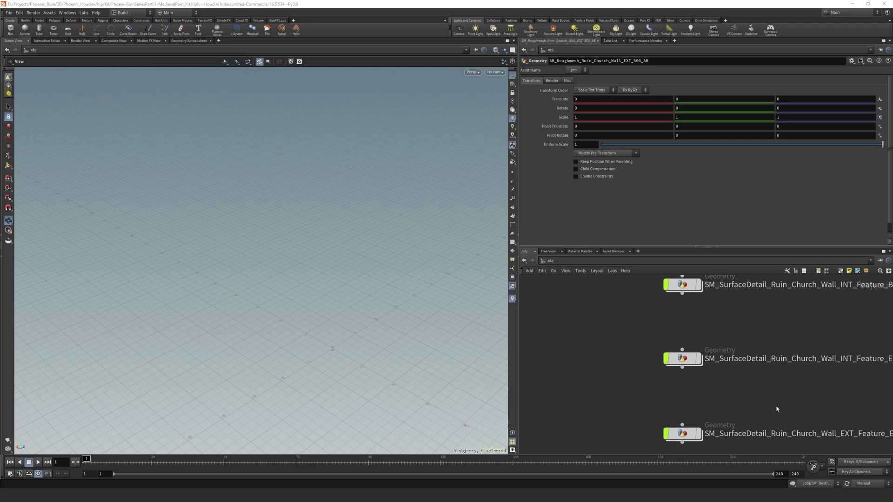
# - Open SM_SurfaceDetail_Ruin_Church_Wall_EXT_Feature_Entrance_Broken01 and enlarge the network view to examine its brick-processing chains
pyautogui.moveTo(697, 327); pyautogui.dragTo(724, 289, button='middle')
pyautogui.moveTo(700, 373); pyautogui.dragTo(675, 353, button='middle')
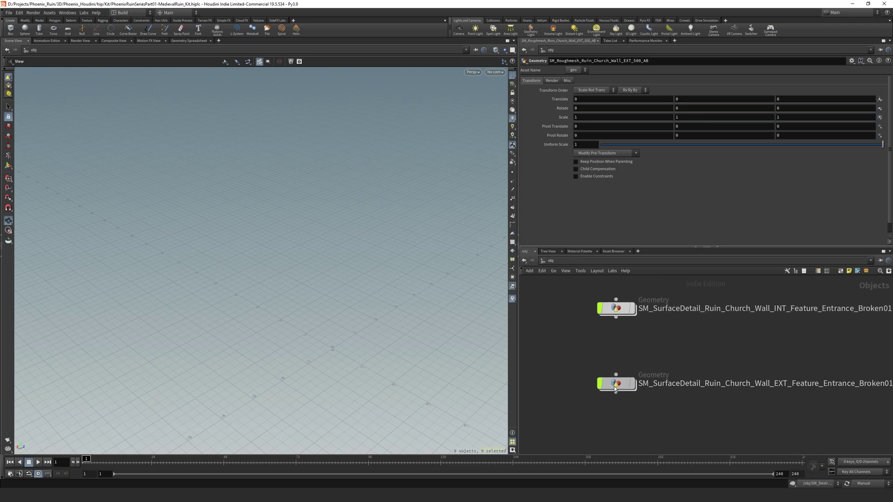
pyautogui.doubleClick(617, 384)
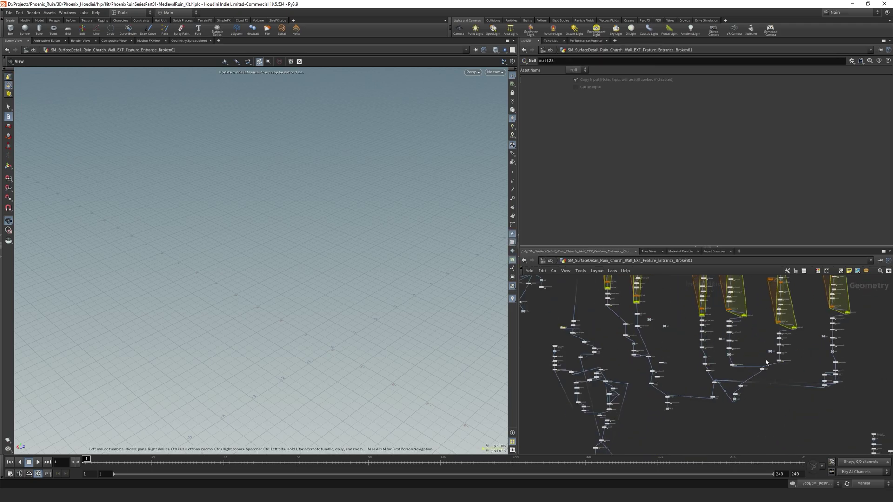
pyautogui.moveTo(766, 363); pyautogui.dragTo(786, 454, button='middle')
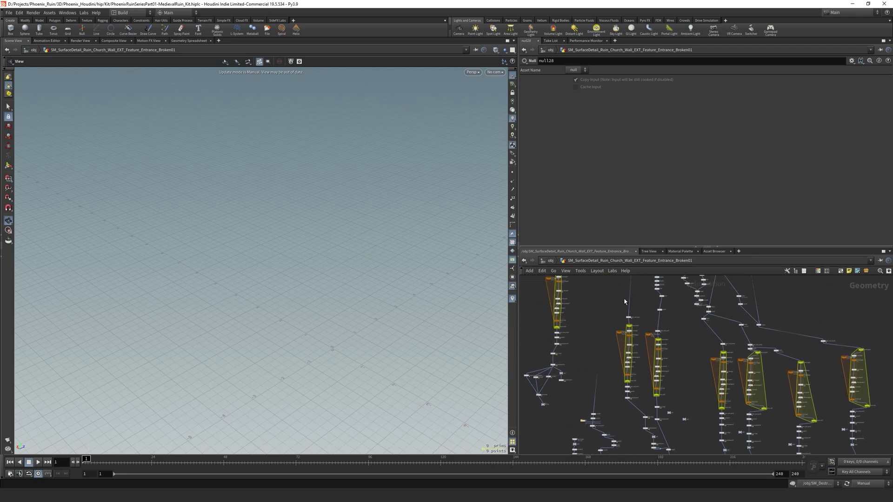
pyautogui.scroll(7, 617, 360)
pyautogui.scroll(-4, 610, 361)
pyautogui.moveTo(585, 428); pyautogui.dragTo(661, 327, button='middle')
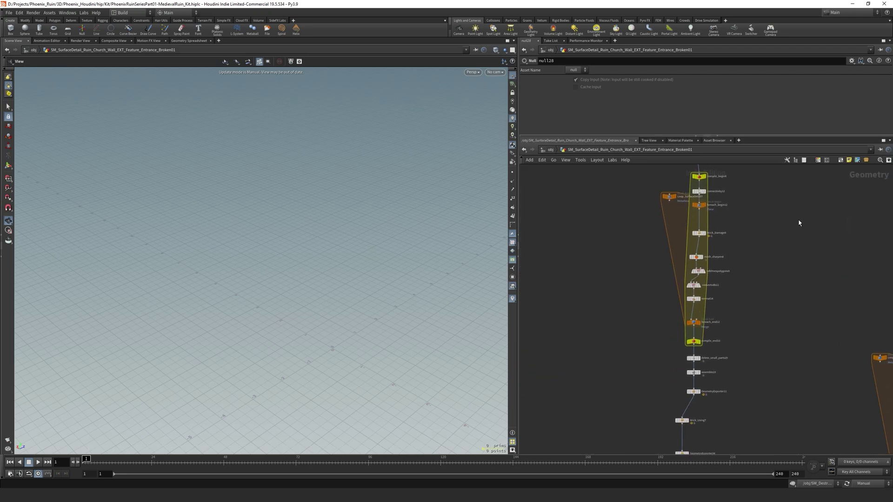
pyautogui.moveTo(724, 397); pyautogui.dragTo(737, 308, button='middle')
pyautogui.scroll(4, 737, 309)
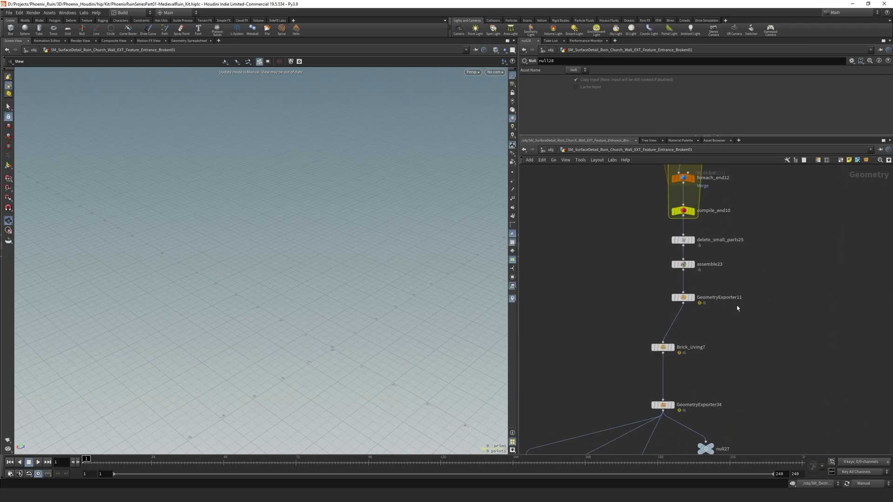
# - Inspect the export parameters of the GeometryExporter11, GeometryExporter34, GeometryExporter1 and GeometryExporter15 nodes
pyautogui.click(683, 297)
pyautogui.moveTo(762, 387); pyautogui.dragTo(779, 305, button='middle')
pyautogui.click(681, 322)
pyautogui.scroll(-3, 804, 415)
pyautogui.moveTo(804, 415); pyautogui.dragTo(564, 297, button='middle')
pyautogui.moveTo(724, 353); pyautogui.dragTo(688, 358, button='middle')
pyautogui.moveTo(729, 408); pyautogui.dragTo(693, 297, button='middle')
pyautogui.scroll(3, 694, 297)
pyautogui.click(723, 315)
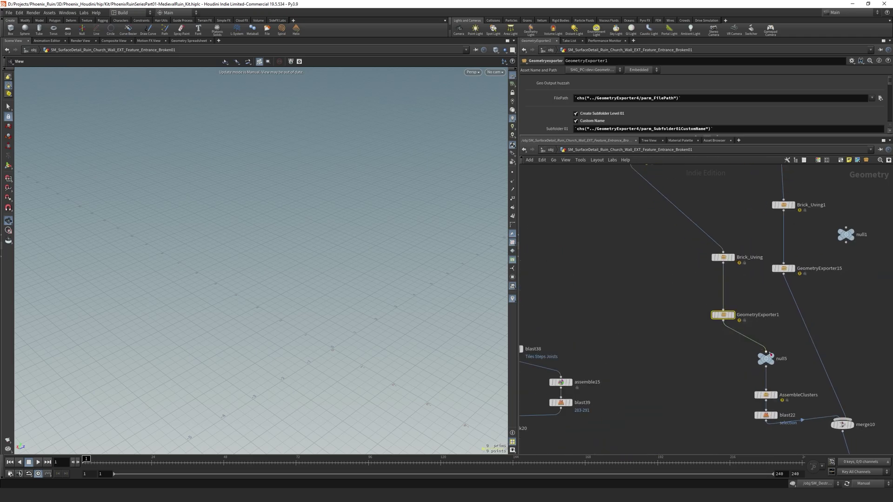
pyautogui.moveTo(799, 293); pyautogui.dragTo(736, 244, button='middle')
pyautogui.click(716, 233)
pyautogui.scroll(-3, 758, 252)
pyautogui.moveTo(751, 138); pyautogui.dragTo(773, 159)
pyautogui.scroll(-3, 726, 306)
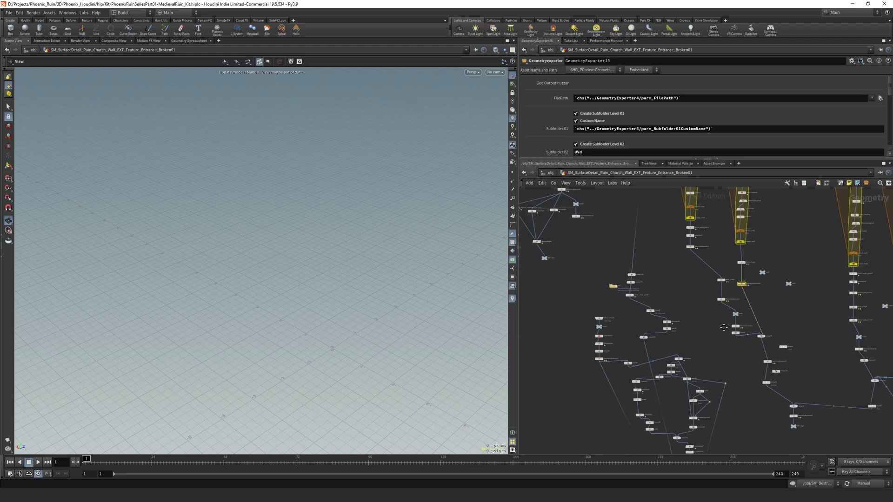
# - Examine the compiled for-each loops, Brick_Uving nodes and exporters throughout the entrance wall's network
pyautogui.moveTo(736, 291); pyautogui.dragTo(767, 268, button='middle')
pyautogui.moveTo(791, 297); pyautogui.dragTo(718, 438, button='middle')
pyautogui.scroll(2, 727, 329)
pyautogui.moveTo(737, 343); pyautogui.dragTo(748, 325, button='middle')
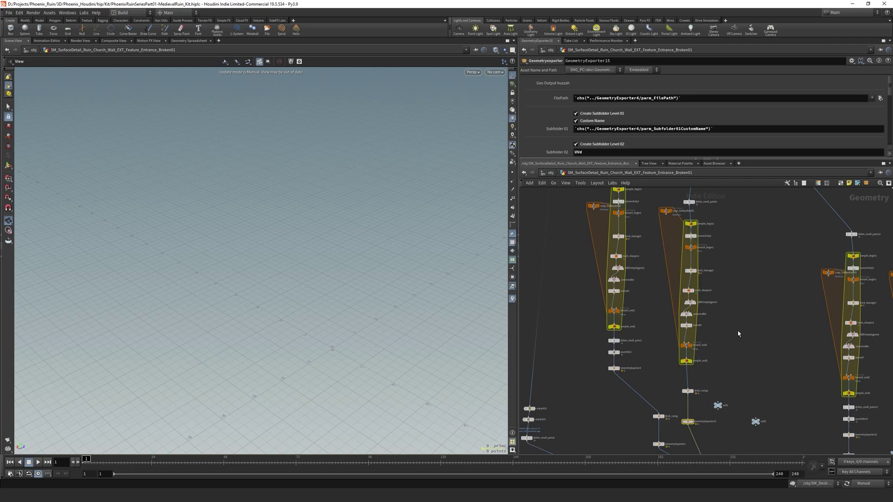
pyautogui.moveTo(741, 386); pyautogui.dragTo(803, 300, button='middle')
pyautogui.scroll(2, 802, 299)
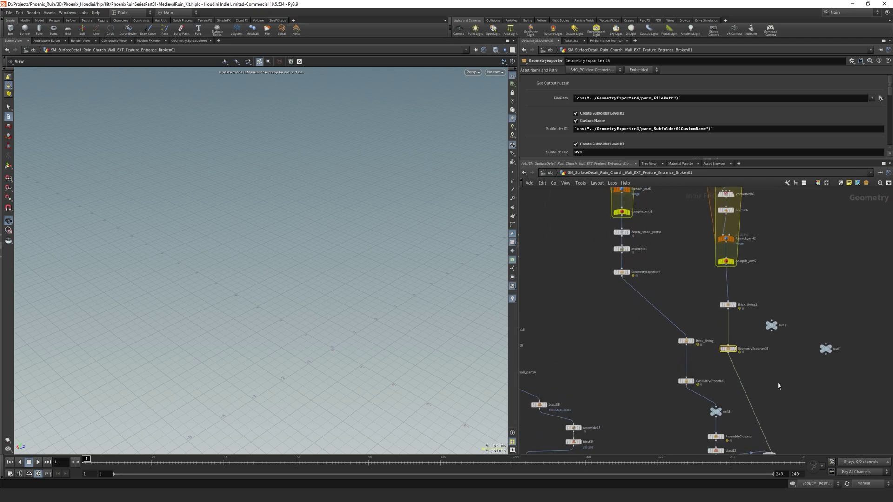
pyautogui.scroll(-2, 772, 383)
pyautogui.scroll(-4, 669, 371)
pyautogui.moveTo(670, 371); pyautogui.dragTo(727, 300, button='middle')
pyautogui.scroll(-2, 710, 302)
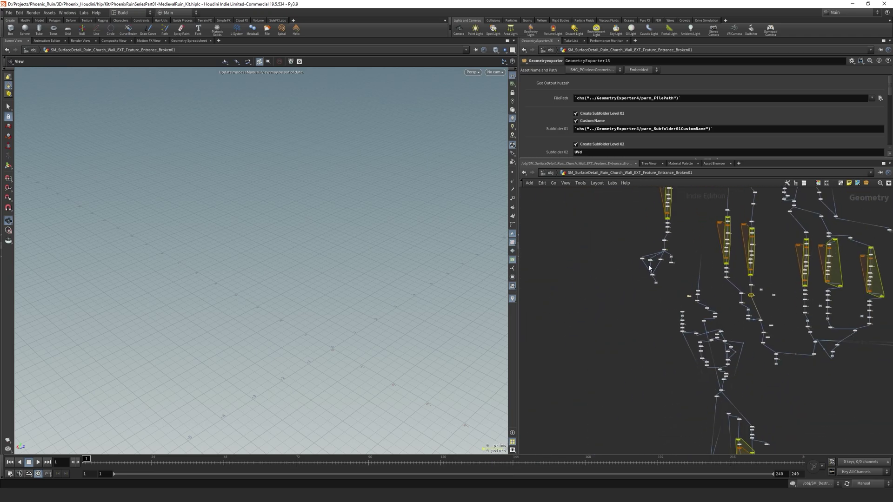
# - Return to object level and look over the groups of SurfaceDetail and destroyed church objects
pyautogui.click(551, 173)
pyautogui.moveTo(719, 398); pyautogui.dragTo(750, 397, button='middle')
pyautogui.moveTo(572, 255); pyautogui.dragTo(830, 417)
pyautogui.scroll(3, 766, 392)
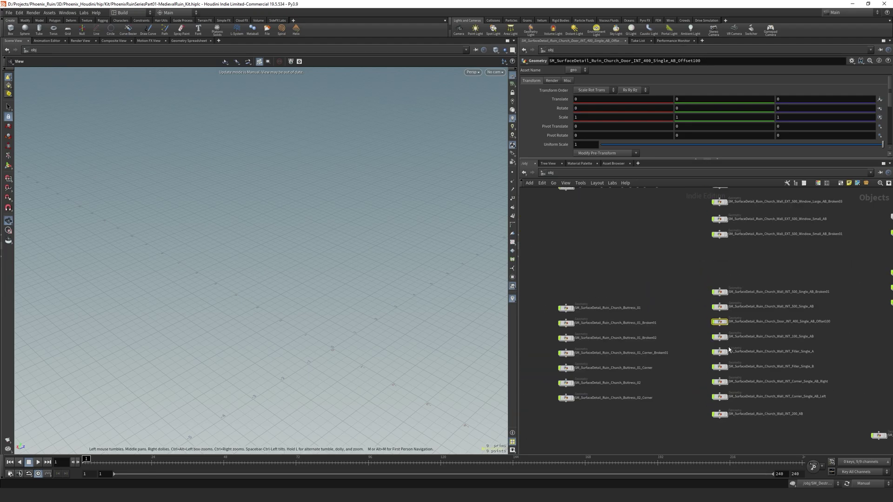
pyautogui.scroll(-3, 716, 348)
pyautogui.scroll(-3, 715, 309)
pyautogui.moveTo(585, 323); pyautogui.dragTo(640, 317, button='middle')
pyautogui.click(640, 317)
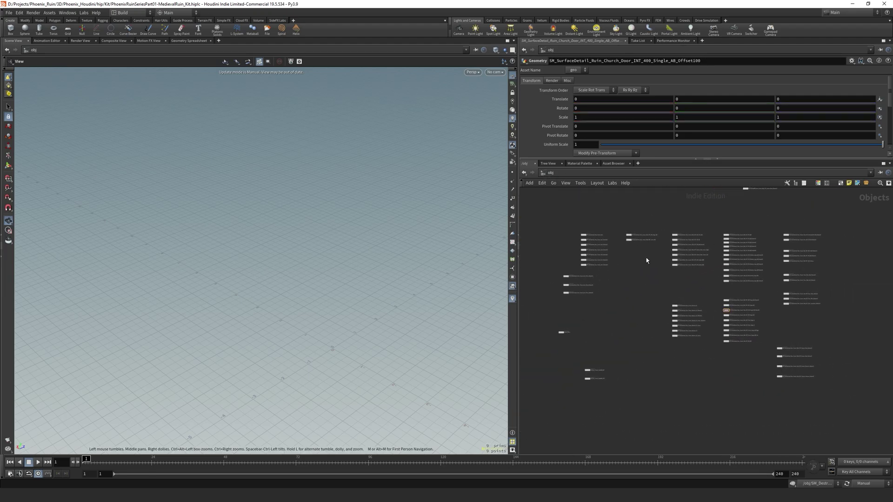
pyautogui.moveTo(630, 312); pyautogui.dragTo(632, 371, button='middle')
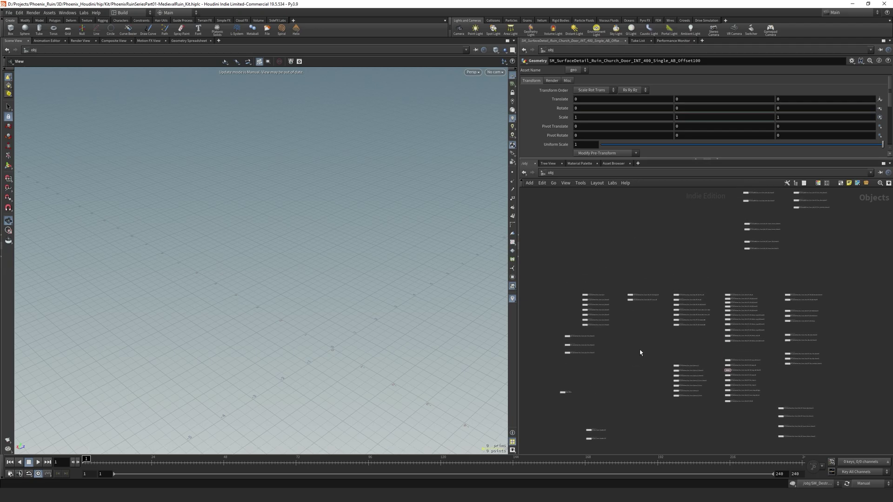
pyautogui.scroll(8, 639, 356)
pyautogui.moveTo(671, 367)
pyautogui.mouseDown(button='middle')
pyautogui.moveTo(665, 338)
pyautogui.moveTo(656, 369)
pyautogui.mouseUp(button='middle')
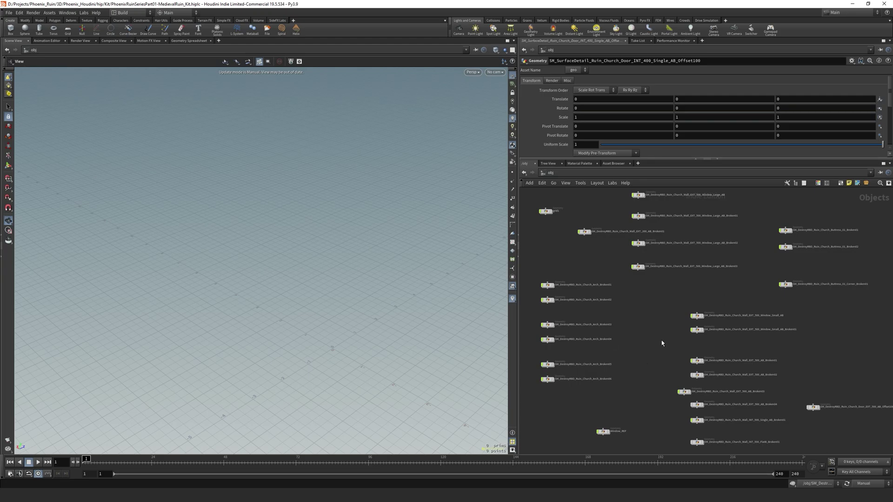
# - Show the SideFX Labs shelf tools and find the SideFX Labs entry in the list of available shelves
pyautogui.click(277, 21)
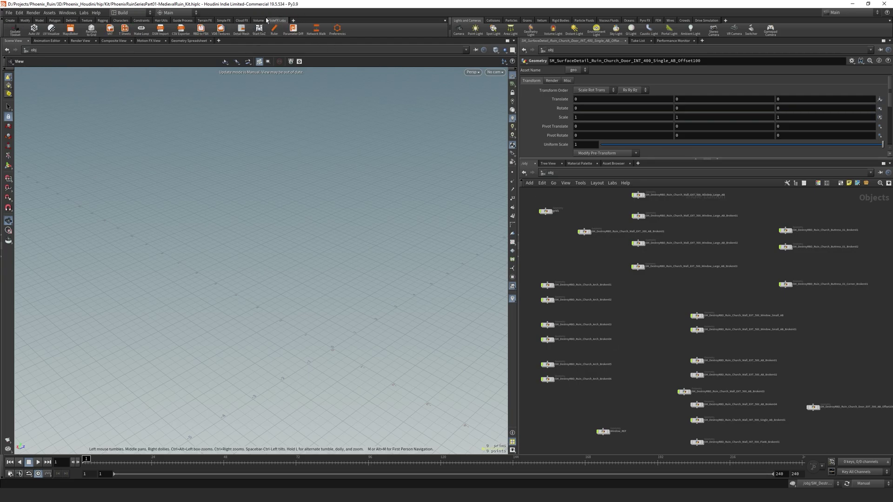
pyautogui.click(293, 21)
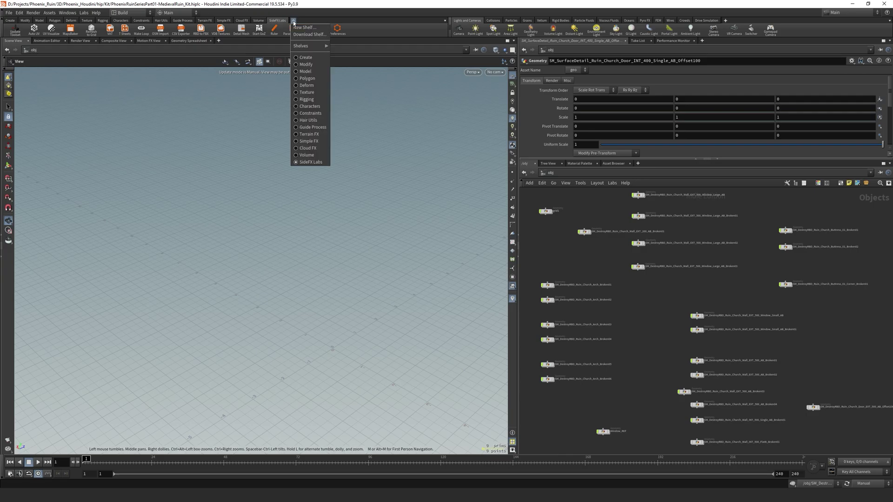
pyautogui.moveTo(310, 46)
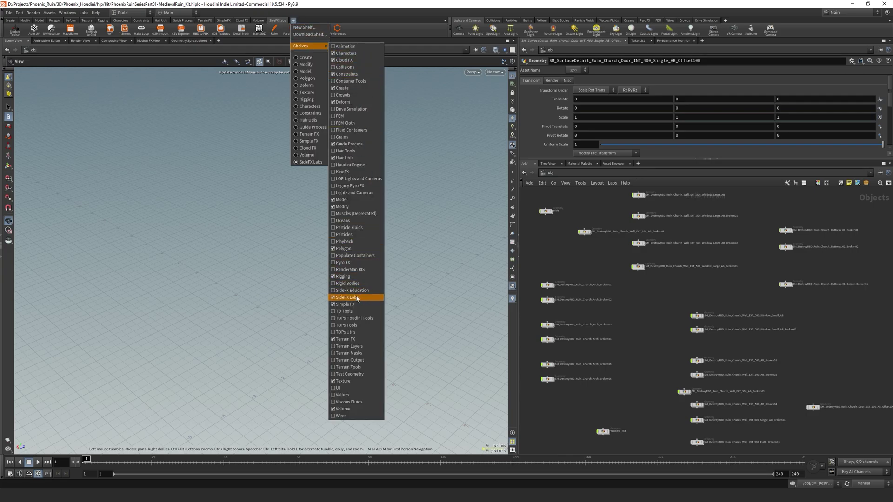
pyautogui.click(538, 255)
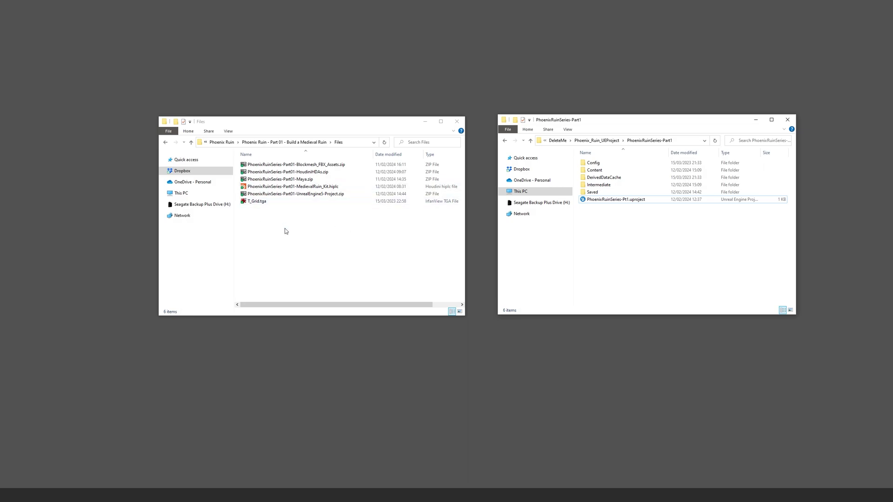
# - Switch to the course's Files folder and view the T_Grid.tga texture, closing the image viewer again
pyautogui.moveTo(285, 229); pyautogui.dragTo(287, 252)
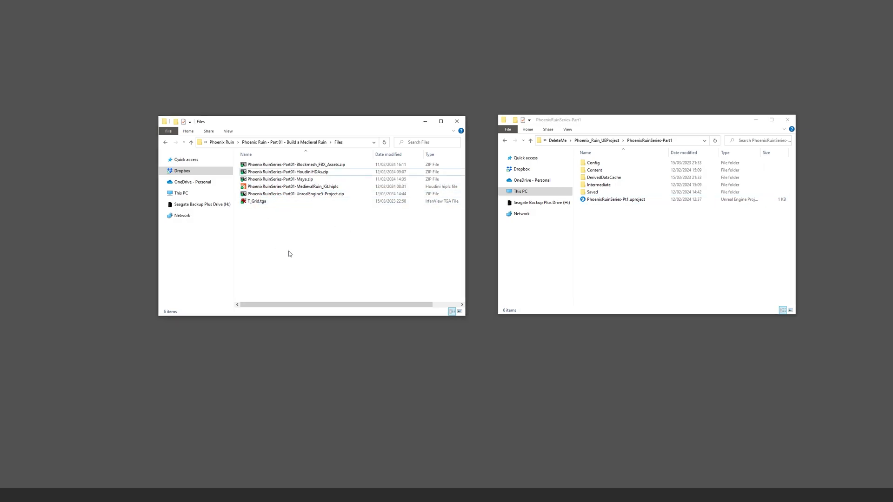
pyautogui.doubleClick(257, 202)
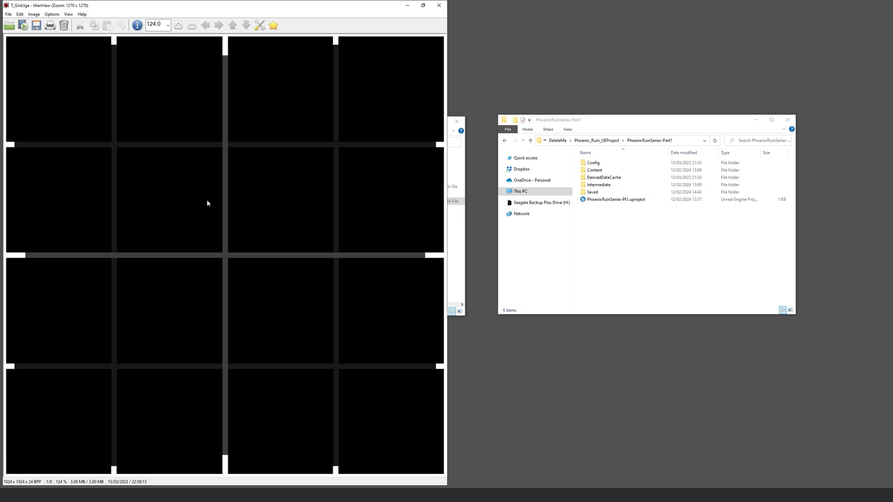
pyautogui.press('Escape')
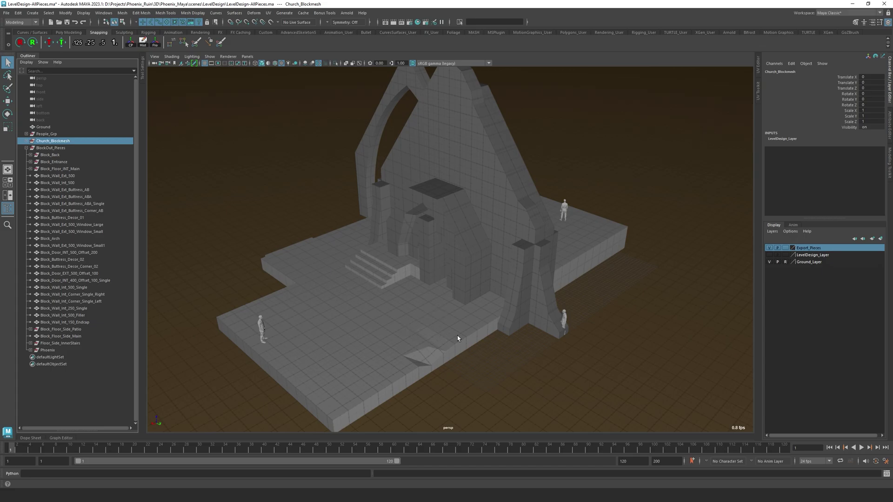
# - Switch to the Maya block-out scene and examine the grid pattern on the church floor platform up close
pyautogui.keyDown('alt'); pyautogui.moveTo(458, 336); pyautogui.dragTo(388, 349); pyautogui.keyUp('alt')
pyautogui.click(389, 350)
pyautogui.keyDown('alt'); pyautogui.moveTo(388, 350); pyautogui.dragTo(447, 270, button='middle'); pyautogui.keyUp('alt')
pyautogui.keyDown('alt'); pyautogui.moveTo(448, 273); pyautogui.dragTo(416, 291); pyautogui.keyUp('alt')
pyautogui.press('w')
pyautogui.keyDown('alt'); pyautogui.moveTo(416, 291); pyautogui.dragTo(483, 323, button='right'); pyautogui.keyUp('alt')
pyautogui.keyDown('alt'); pyautogui.moveTo(483, 323); pyautogui.dragTo(506, 241, button='middle'); pyautogui.keyUp('alt')
pyautogui.keyDown('alt'); pyautogui.moveTo(392, 301); pyautogui.dragTo(449, 375, button='right'); pyautogui.keyUp('alt')
pyautogui.keyDown('alt'); pyautogui.moveTo(448, 374); pyautogui.dragTo(503, 298, button='middle'); pyautogui.keyUp('alt')
pyautogui.keyDown('alt'); pyautogui.moveTo(502, 298); pyautogui.dragTo(431, 359, button='right'); pyautogui.keyUp('alt')
pyautogui.keyDown('alt'); pyautogui.moveTo(431, 360); pyautogui.dragTo(441, 332, button='middle'); pyautogui.keyUp('alt')
# - Try moving the main floor block to demonstrate its grid material, and undo all the moves
pyautogui.moveTo(449, 328); pyautogui.dragTo(471, 180)
pyautogui.keyDown('alt'); pyautogui.moveTo(537, 363); pyautogui.dragTo(446, 236, button='middle'); pyautogui.keyUp('alt')
pyautogui.moveTo(559, 330); pyautogui.dragTo(513, 310)
pyautogui.hotkey('ctrl', 'z')
pyautogui.hotkey('ctrl', 'z')
pyautogui.hotkey('ctrl', 'z')
pyautogui.hotkey('ctrl', 'z')
pyautogui.hotkey('ctrl', 'z')
pyautogui.hotkey('ctrl', 'z')
pyautogui.hotkey('ctrl', 'z')
pyautogui.hotkey('ctrl', 'z')
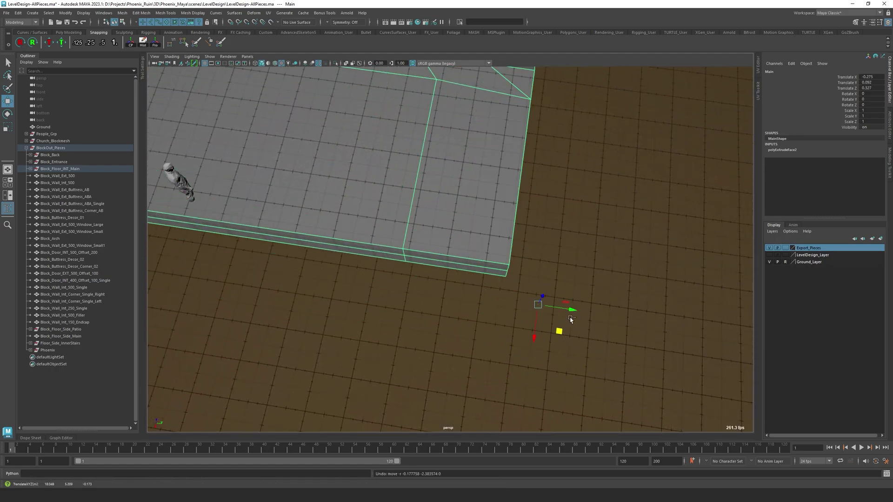
pyautogui.hotkey('ctrl', 'z')
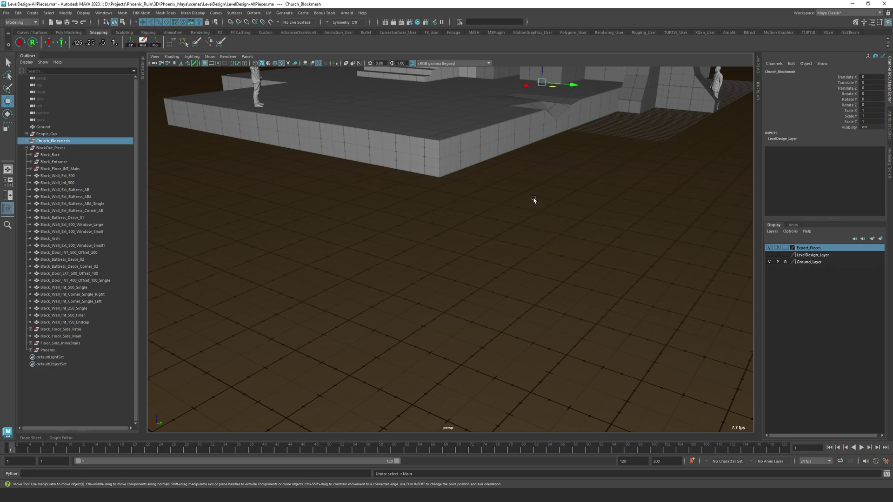
# - View the ShaderFX network of the main floor block's Grid material, and collapse the BlockOut_Pieces group
pyautogui.keyDown('alt'); pyautogui.moveTo(517, 153); pyautogui.dragTo(502, 225, button='middle'); pyautogui.keyUp('alt')
pyautogui.click(514, 216)
pyautogui.hotkey('ctrl', 'a')
pyautogui.hotkey('ctrl', 'z')
pyautogui.hotkey('ctrl', 'a')
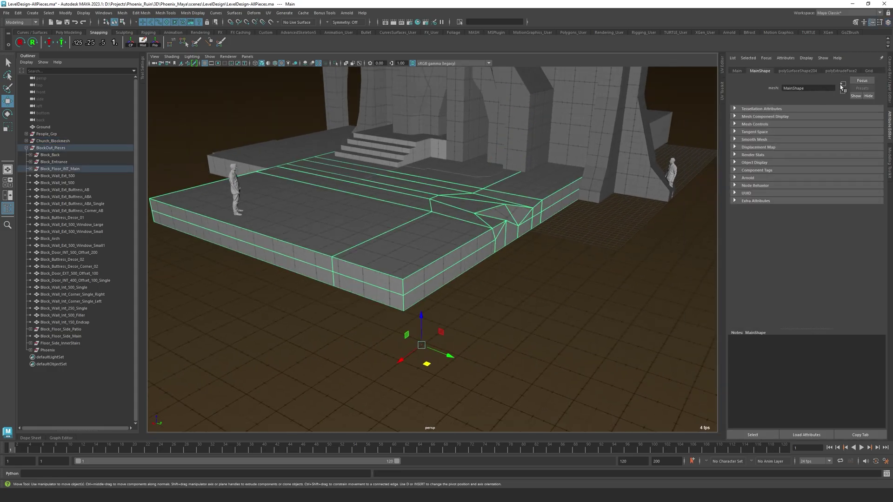
pyautogui.click(869, 70)
pyautogui.click(806, 118)
pyautogui.scroll(-5, 235, 145)
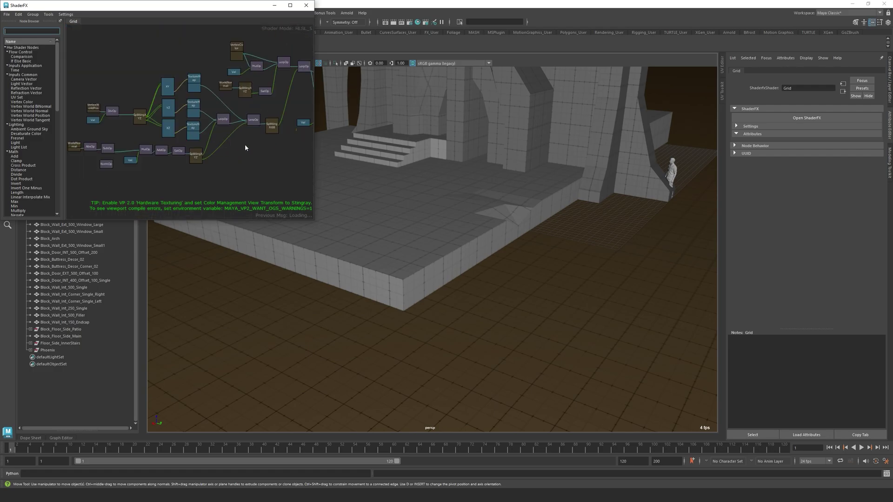
pyautogui.click(306, 5)
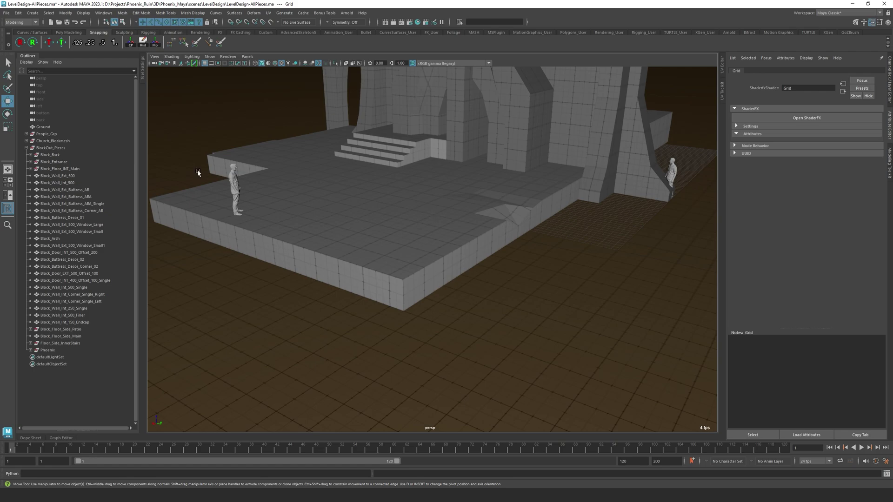
pyautogui.click(27, 148)
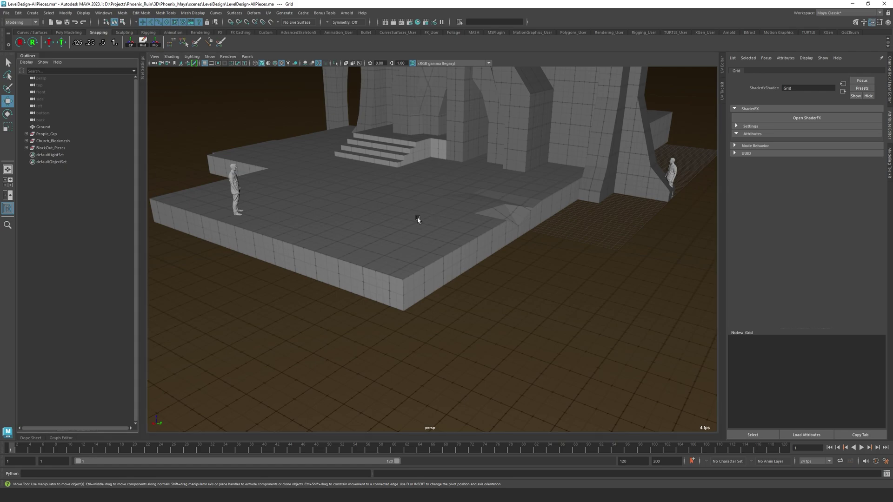
# - Leave Maya and open PhoenixRuinSeries-Pt1.uproject from the PhoenixRuinSeries-Part1 folder in Unreal Engine
pyautogui.click(854, 4)
pyautogui.click(620, 265)
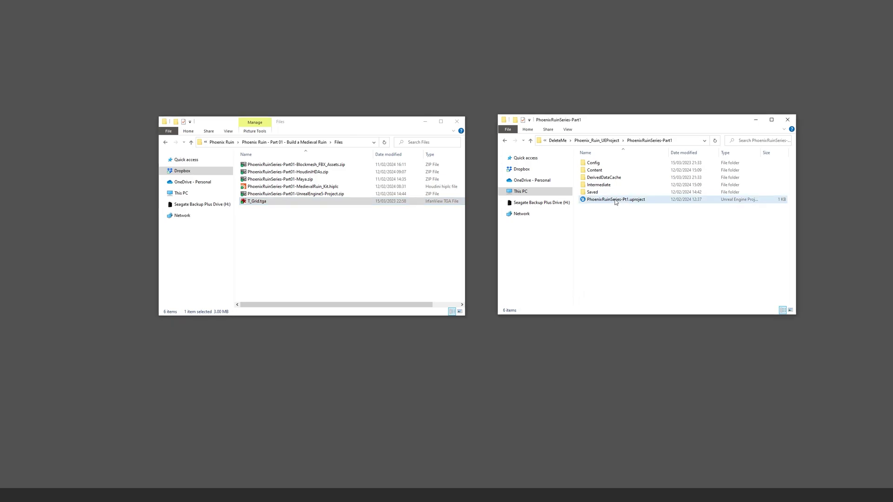
pyautogui.doubleClick(613, 200)
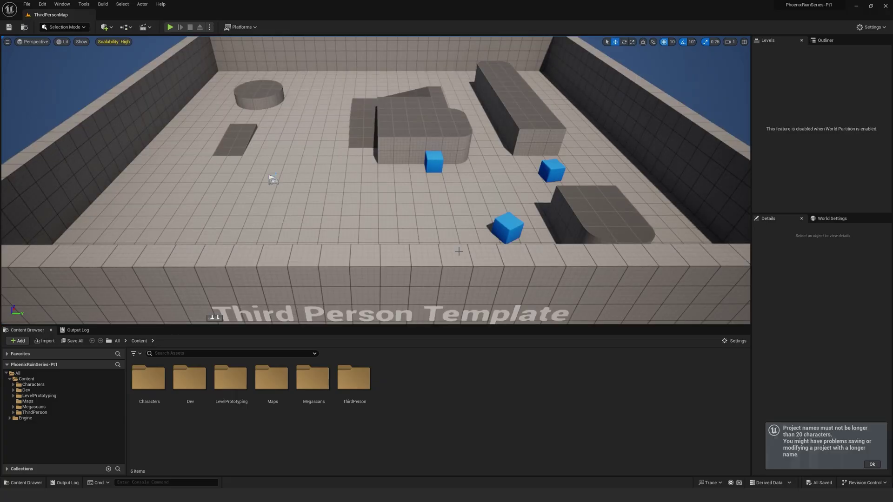
# - Open the Map_Hero level from the project's Maps folder and dismiss the project name length notice
pyautogui.click(27, 4)
pyautogui.moveTo(51, 45)
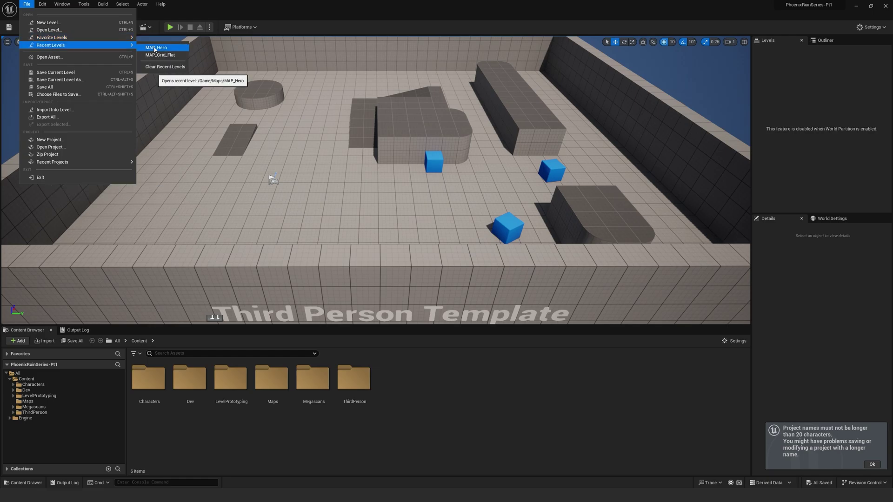
pyautogui.click(29, 402)
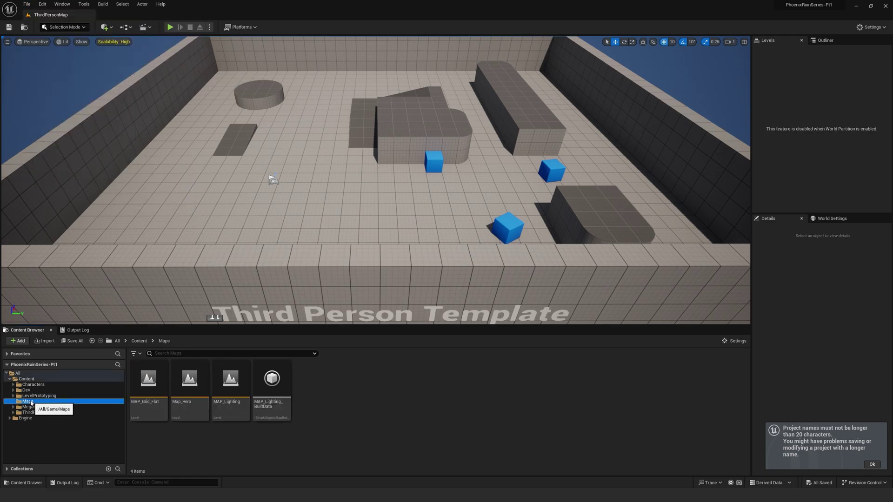
pyautogui.doubleClick(188, 387)
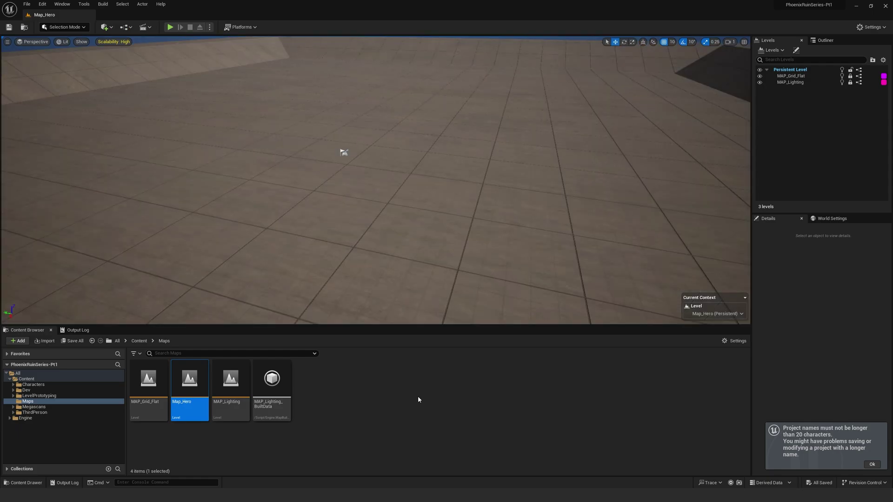
pyautogui.click(872, 465)
# - Locate the floor tile's static mesh among the project assets, place a trial copy of SM_Dev_Piece_5m in the level and delete it
pyautogui.click(395, 191)
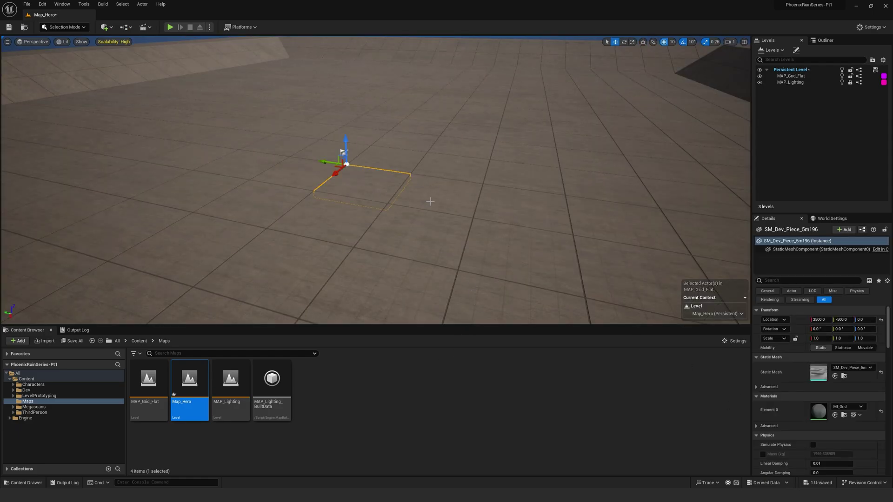
pyautogui.click(844, 376)
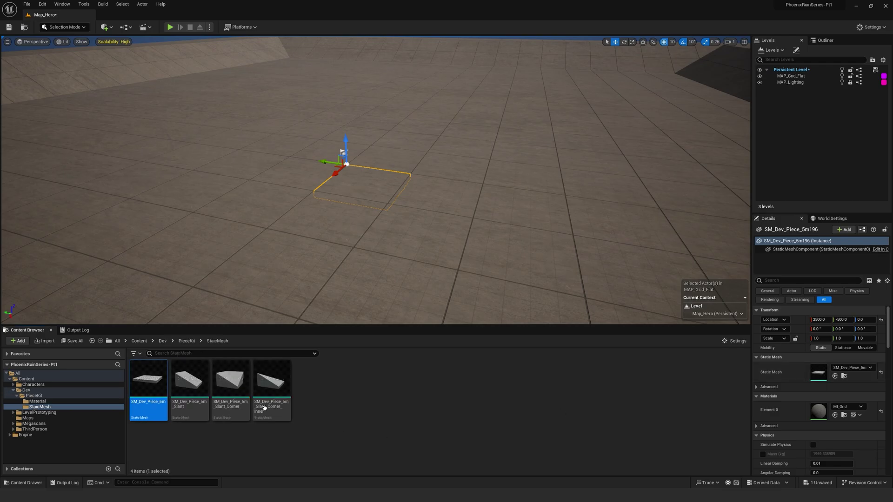
pyautogui.moveTo(155, 378); pyautogui.dragTo(259, 161)
pyautogui.moveTo(258, 161); pyautogui.dragTo(219, 191, button='right')
pyautogui.press('Delete')
pyautogui.moveTo(499, 164); pyautogui.dragTo(554, 128, button='right')
# - View the contents of the Megascans Surfaces folder and look over the level's grid floor
pyautogui.click(34, 423)
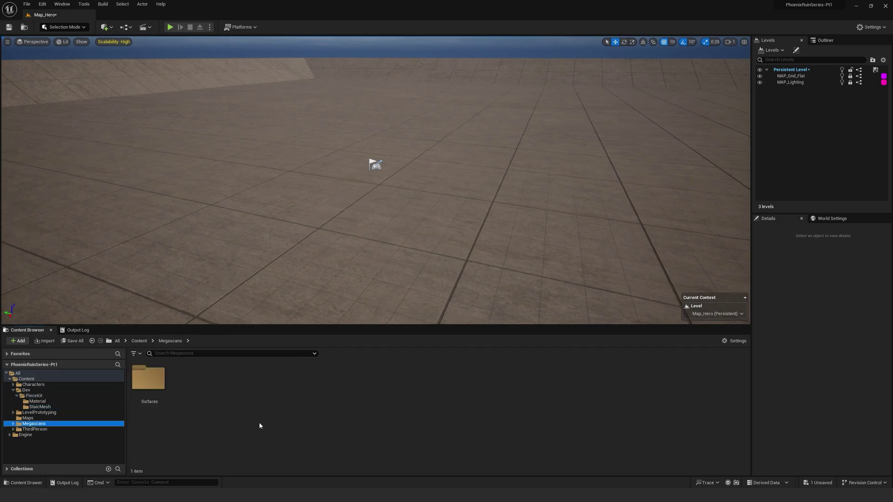
pyautogui.doubleClick(149, 386)
pyautogui.moveTo(396, 234); pyautogui.dragTo(532, 120, button='right')
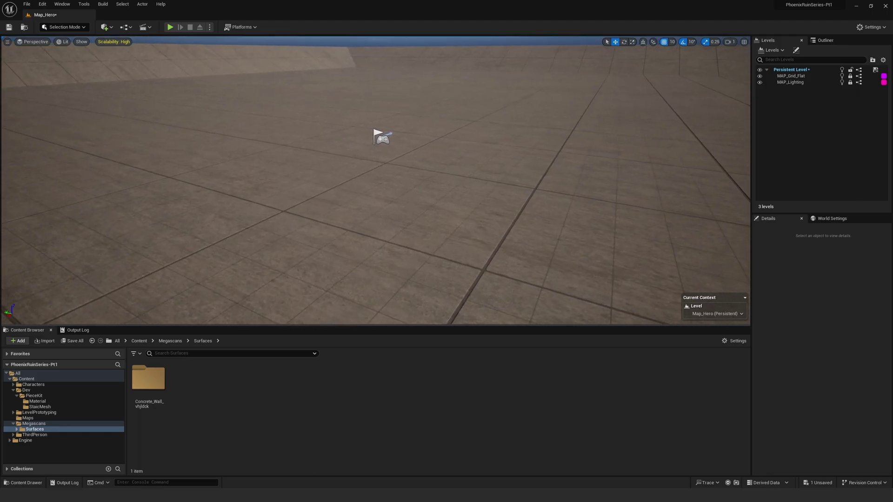
pyautogui.moveTo(419, 214); pyautogui.dragTo(419, 214, button='right')
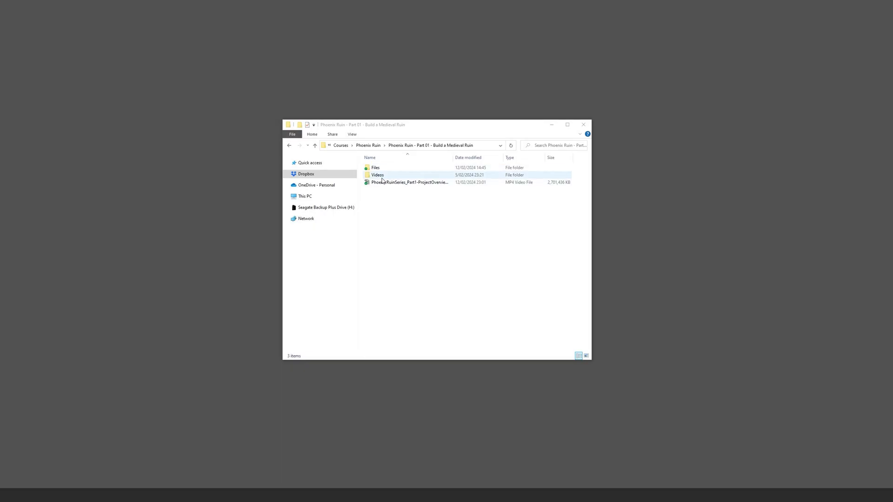
# - In File Explorer, look through the course's Videos folder, viewing the 02-Blocking, 03-Roughmesh and 04-Destruction chapter folders
pyautogui.doubleClick(381, 177)
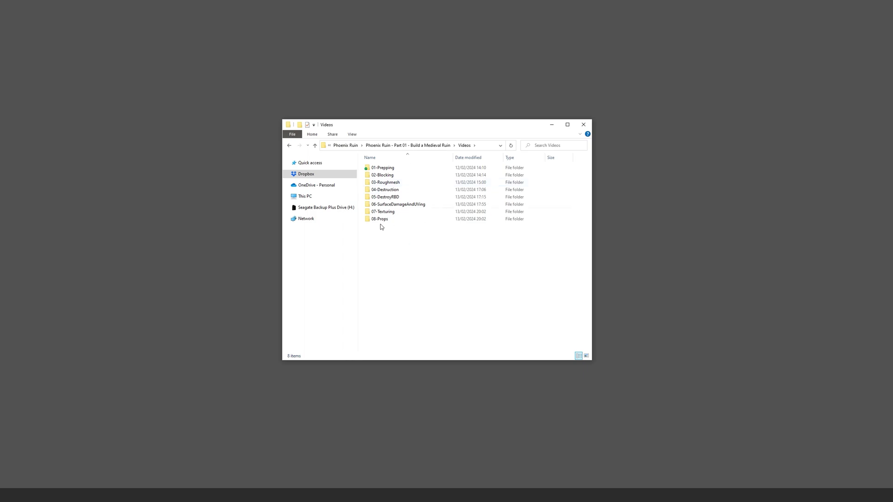
pyautogui.doubleClick(389, 175)
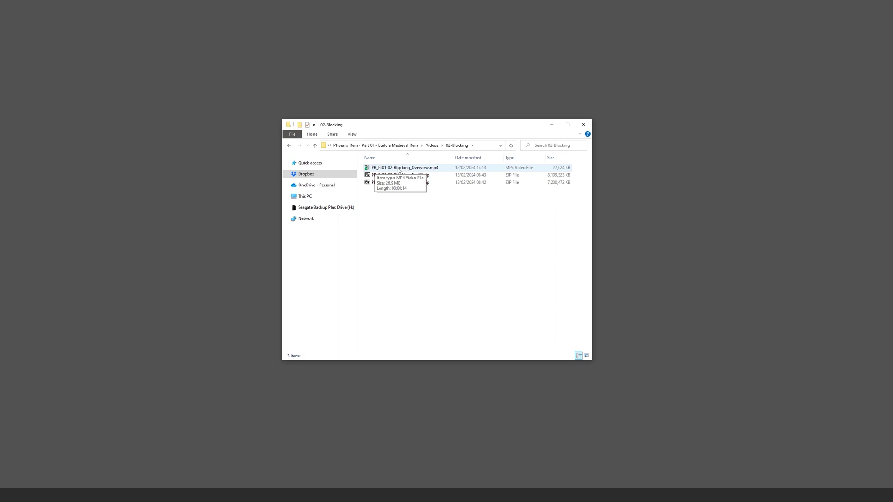
pyautogui.click(288, 145)
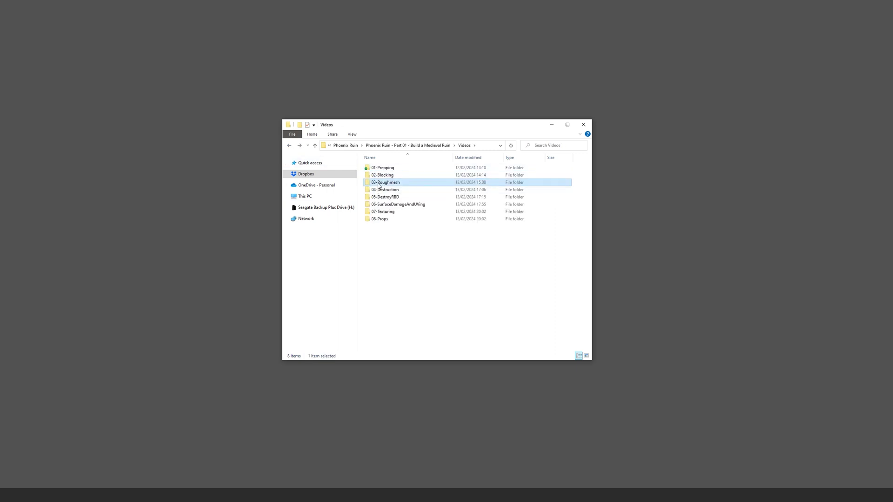
pyautogui.doubleClick(380, 181)
pyautogui.click(289, 145)
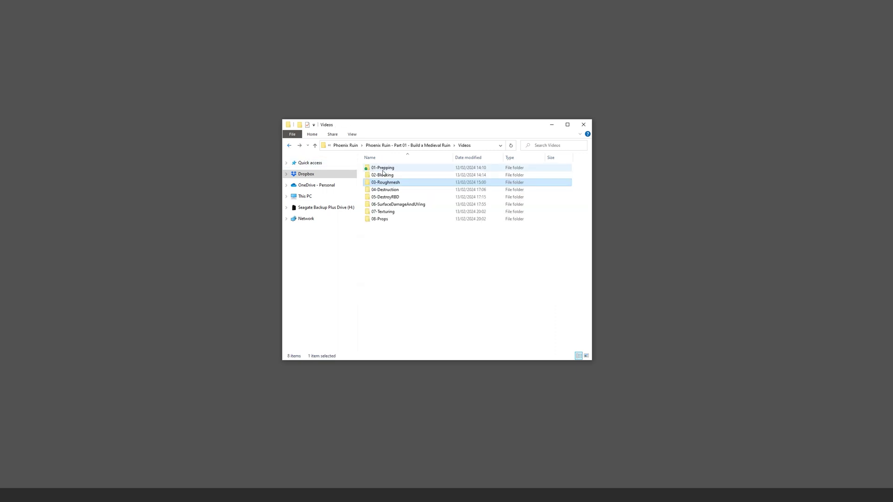
pyautogui.doubleClick(382, 190)
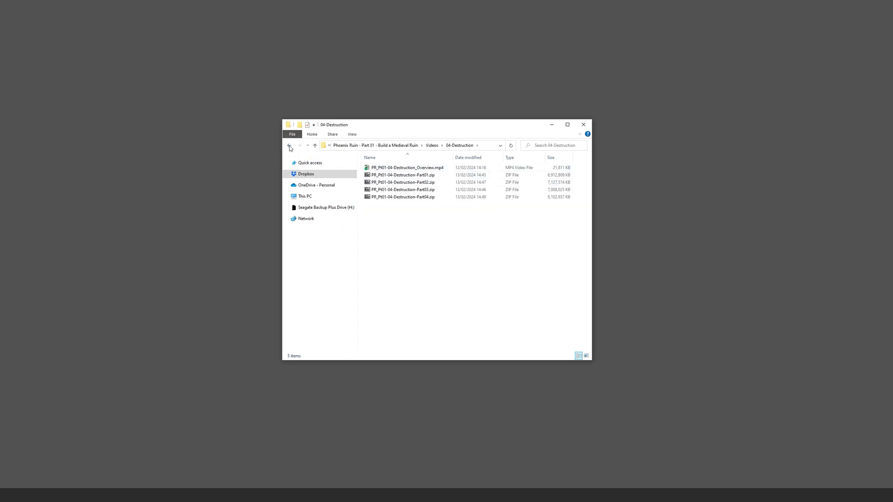
pyautogui.click(289, 145)
# - Examine the 03-Roughmesh folder, viewing the contents of PR_Pt01-03-Roughmesh-Part01.zip, closing it and selecting PR_Pt01-03-Roughmesh-Part02.zip
pyautogui.doubleClick(378, 181)
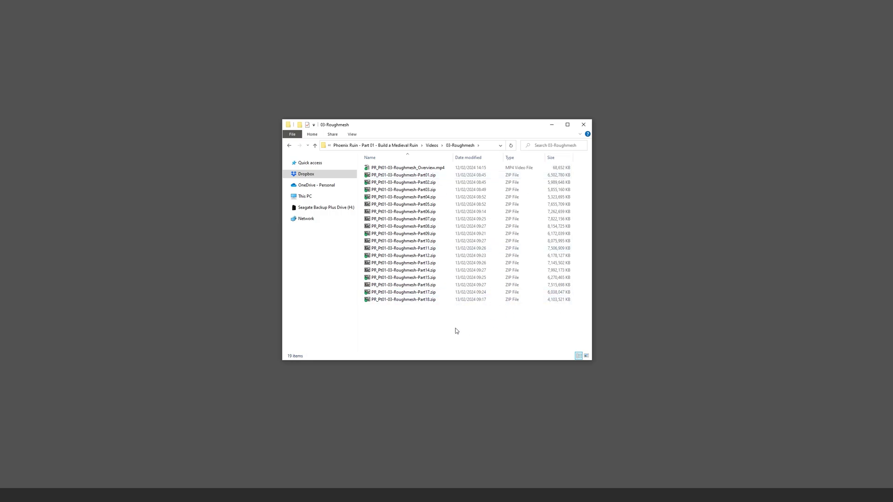
pyautogui.doubleClick(413, 175)
pyautogui.moveTo(535, 187); pyautogui.dragTo(507, 134)
pyautogui.click(855, 84)
pyautogui.click(398, 183)
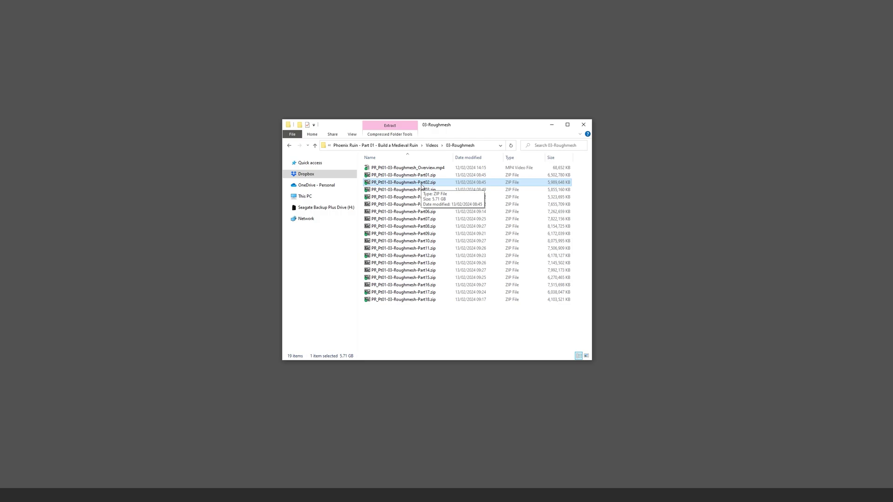